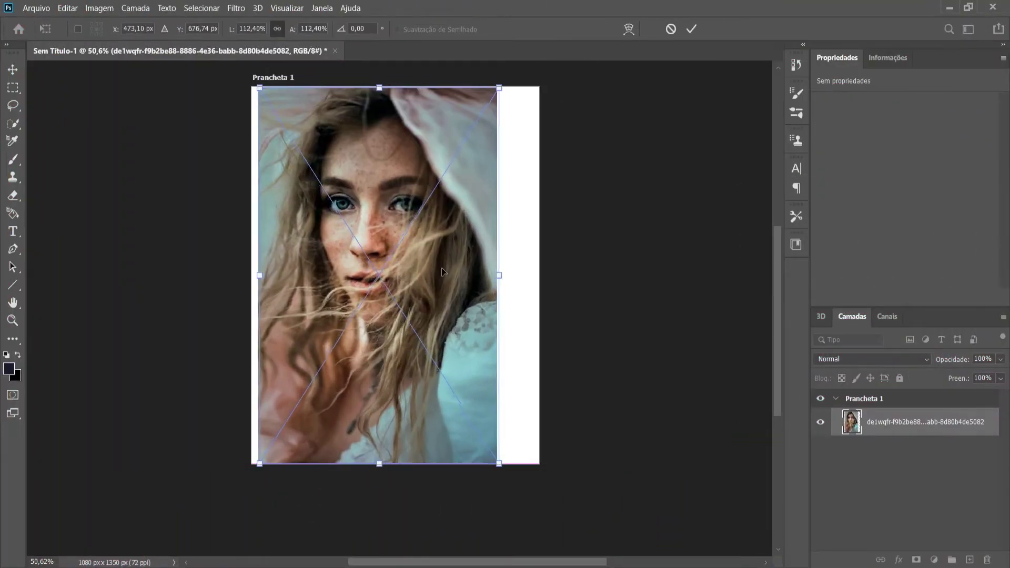
Step: Nudge the photo slightly right, apply the transform, and enter Select and Mask
drag(442, 272, 458, 271)
click(691, 29)
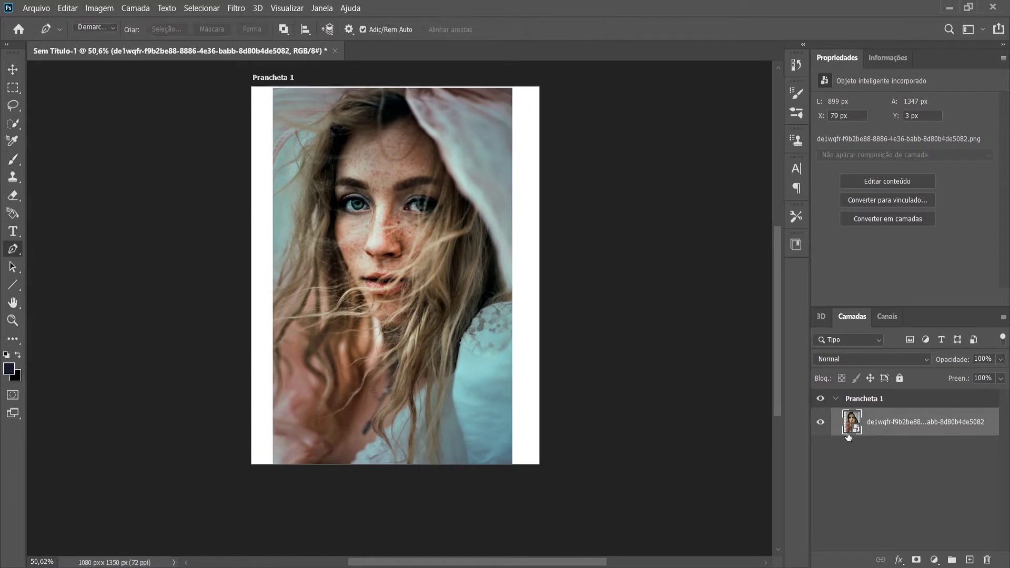
click(202, 8)
click(242, 180)
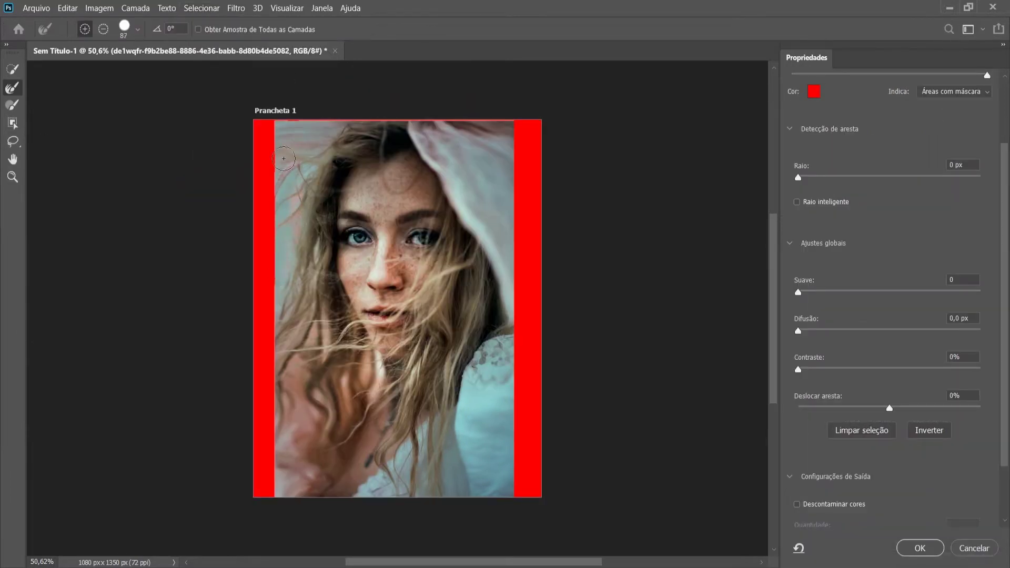
scroll(284, 241, up, 1)
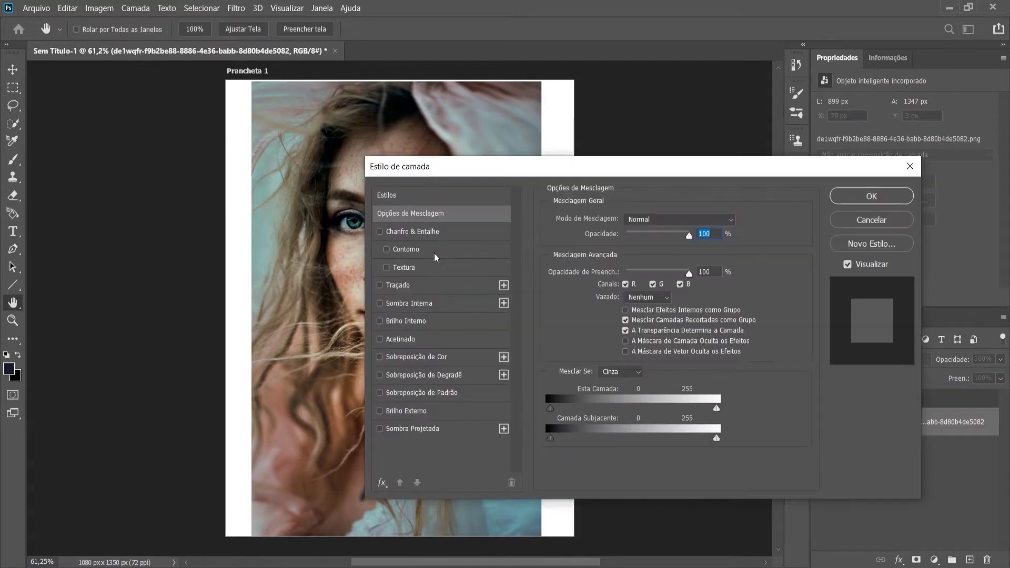
Step: Experiment with Blue-channel blend-if ranges, then restore the full range
click(621, 373)
click(621, 408)
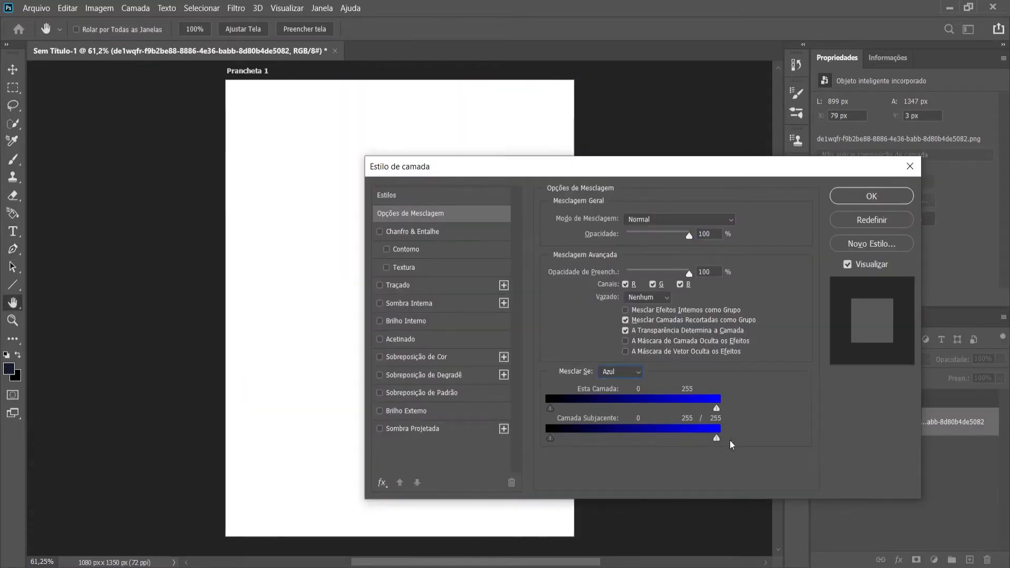
drag(716, 408, 684, 408)
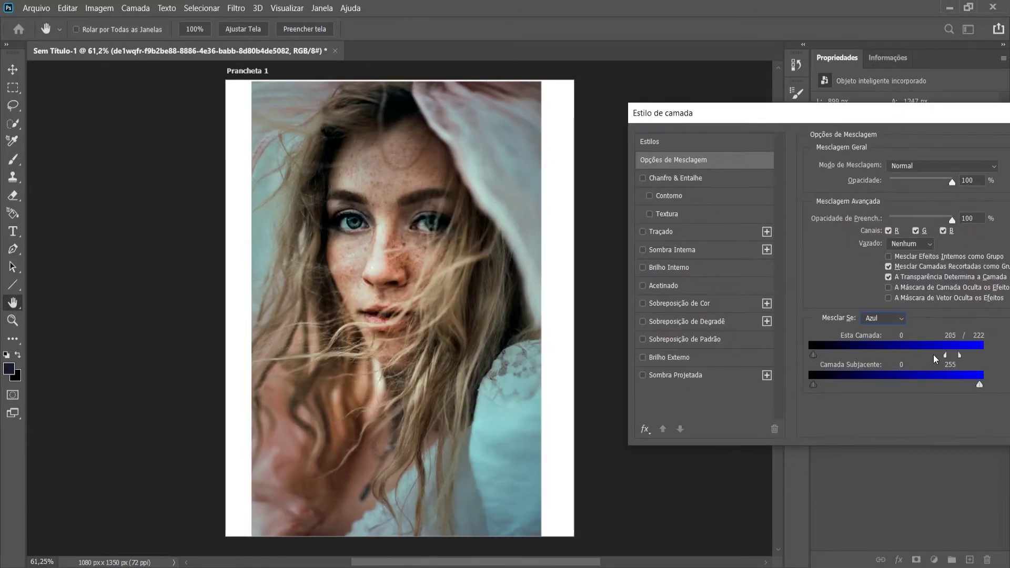
mouse_move(935, 359)
mouse_down()
mouse_move(868, 349)
mouse_move(973, 353)
mouse_up()
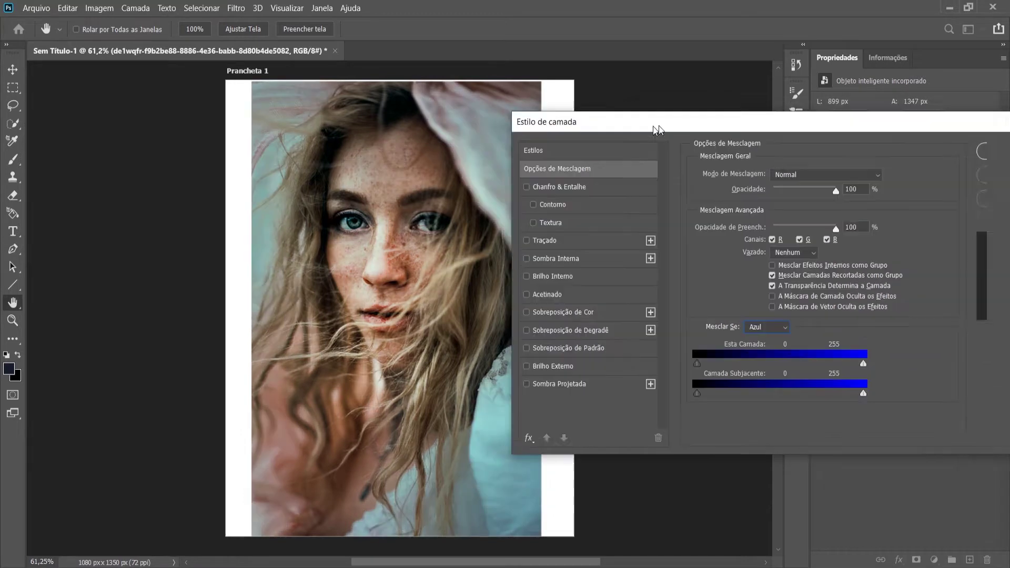
Step: Scale the photo up to fill the artboard and add an empty layer above it
key(ctrl+t)
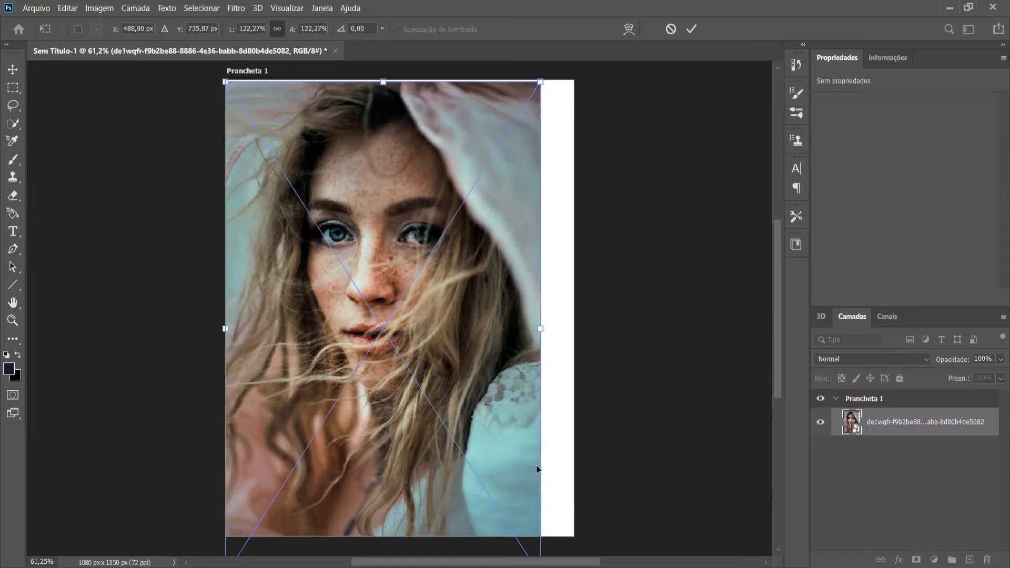
drag(541, 536, 611, 529)
key(Return)
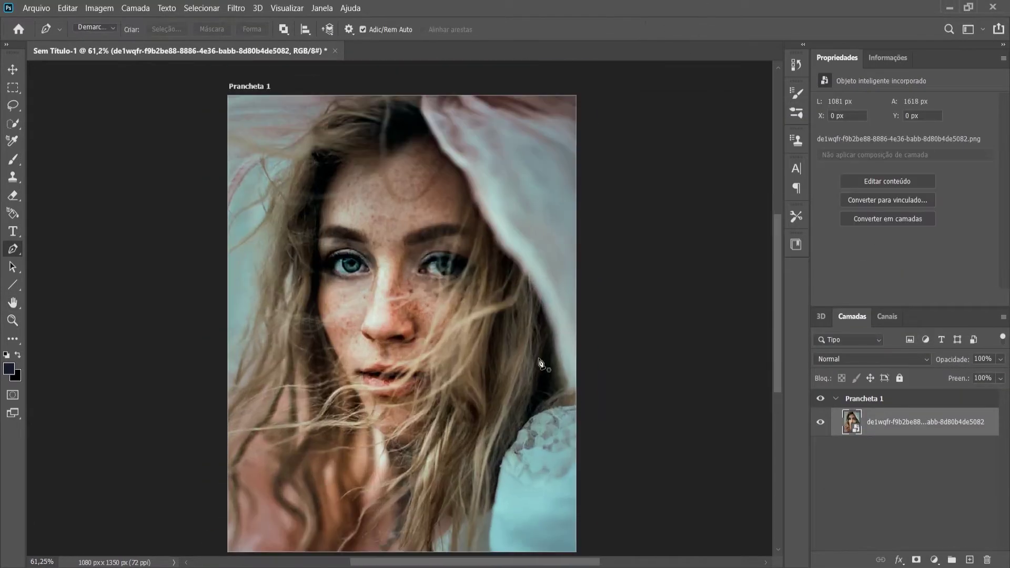
key(v)
click(970, 560)
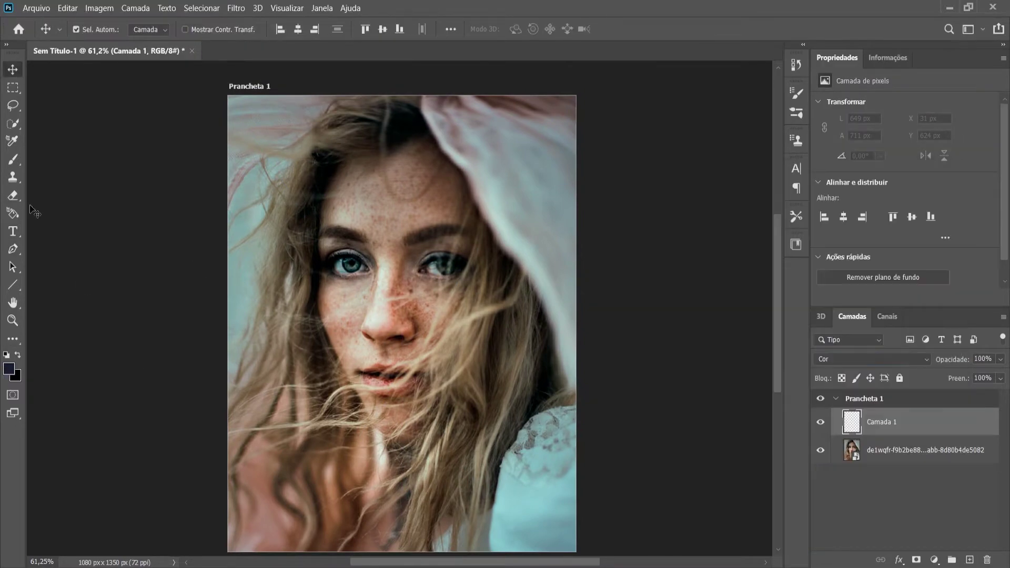
Step: Paint a trial dark stroke over the sleeve, then delete that paint layer
key(b)
drag(505, 211, 541, 134)
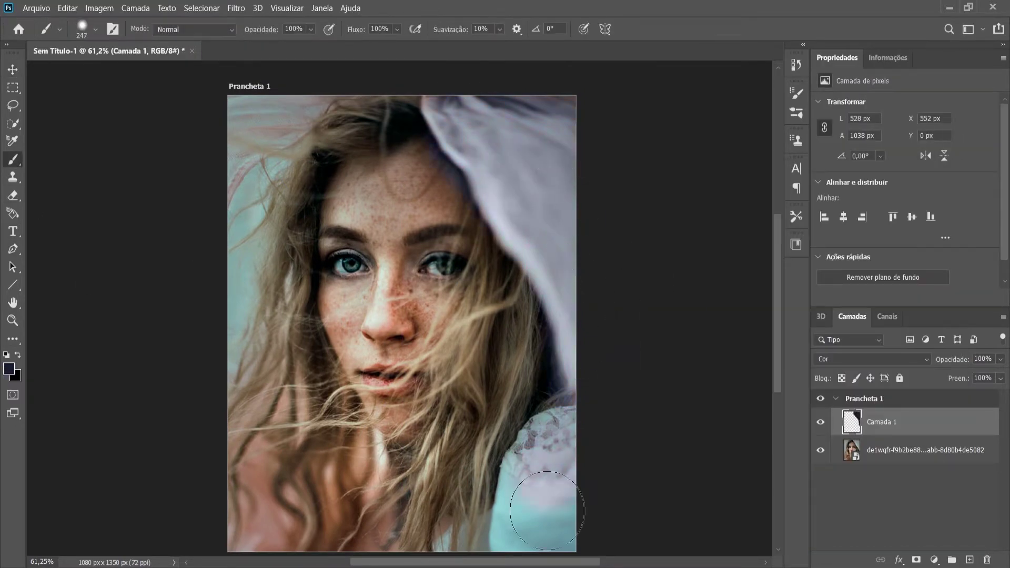
key(Delete)
key(ctrl+z)
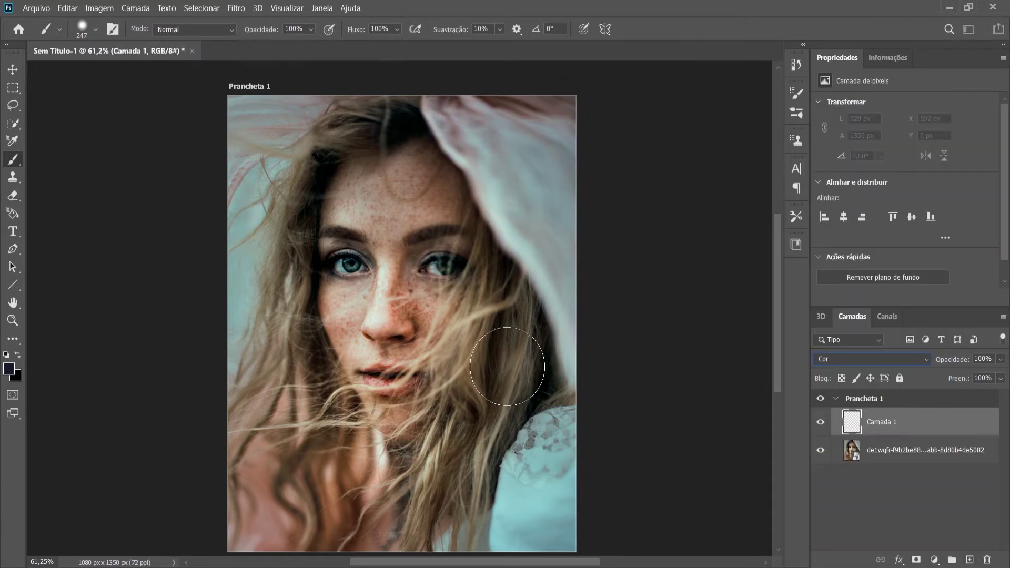
click(871, 359)
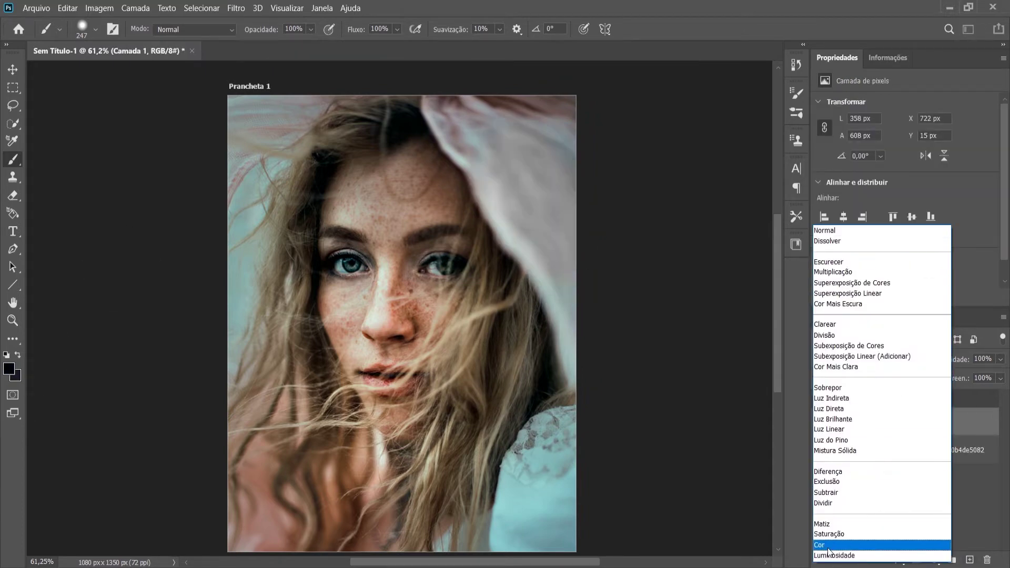
key(Escape)
key(Delete)
Step: Add a clipped, colorized Hue/Saturation layer (Hue 230, Lightness -64) with an inverted mask
click(940, 560)
click(939, 431)
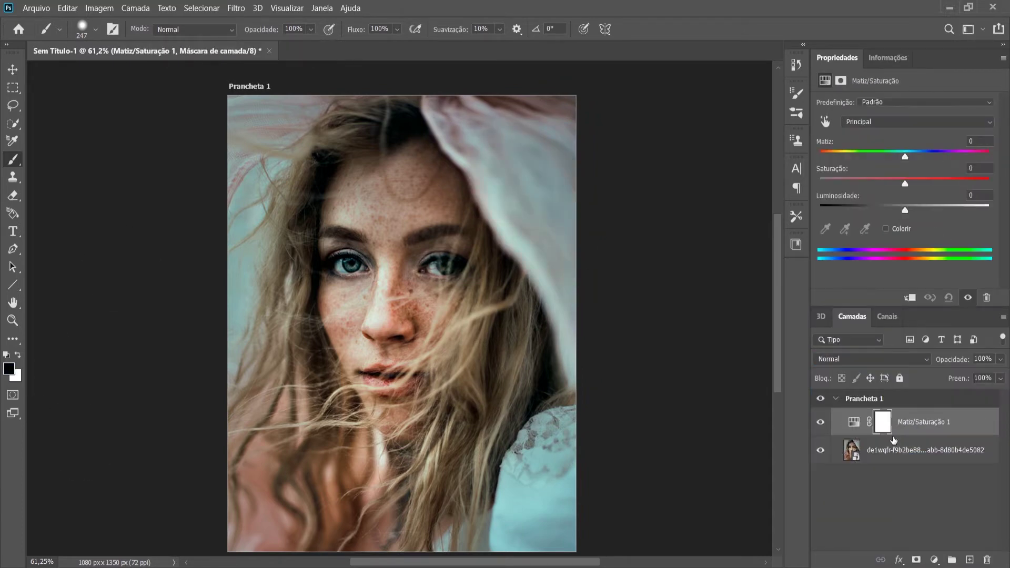
key(ctrl+alt+g)
click(887, 229)
drag(821, 157, 934, 158)
drag(905, 210, 846, 210)
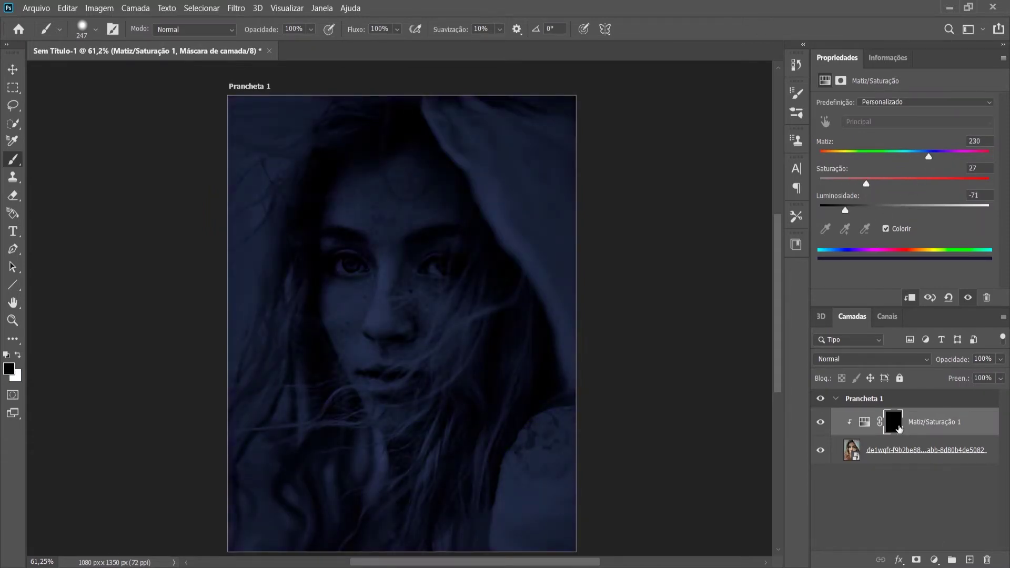
key(x)
drag(527, 142, 548, 211)
Step: Paint the navy tint back onto the raised sleeve and down the right edge
drag(505, 105, 536, 237)
key(bracketleft)
key(bracketleft)
key(bracketleft)
scroll(547, 116, up, 3)
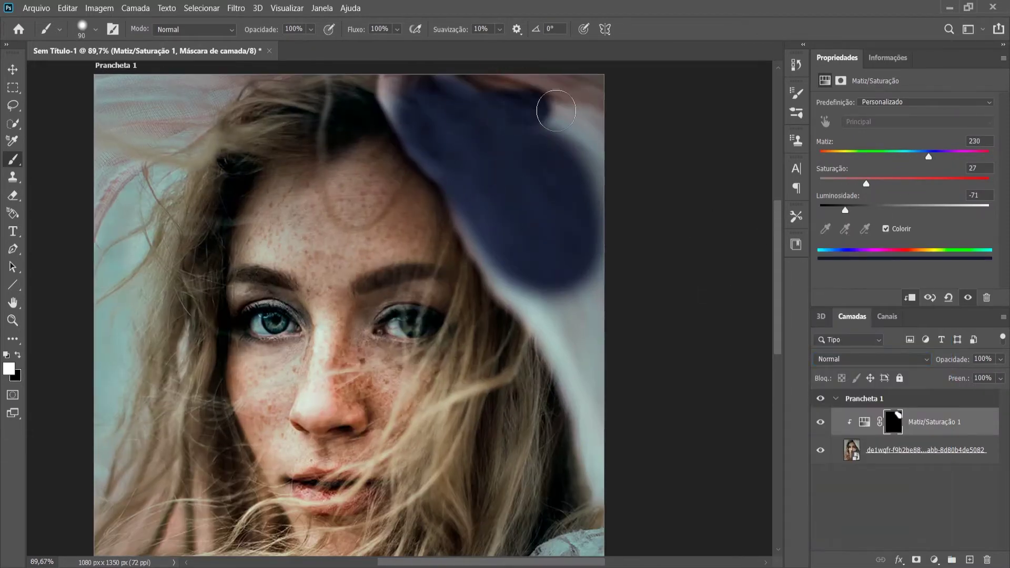
mouse_move(556, 111)
mouse_down()
mouse_move(591, 113)
mouse_move(523, 287)
mouse_move(469, 207)
mouse_move(597, 456)
mouse_up()
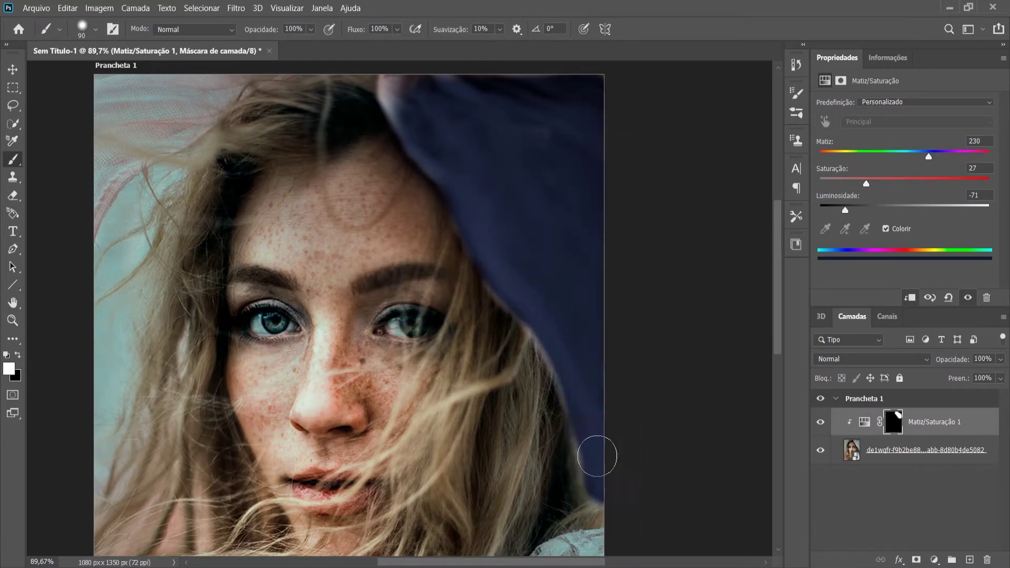
scroll(395, 241, up, 3)
scroll(500, 327, down, 2)
scroll(591, 379, down, 3)
Step: Extend the navy tint over the lower-right collar and lighten it slightly
key(x)
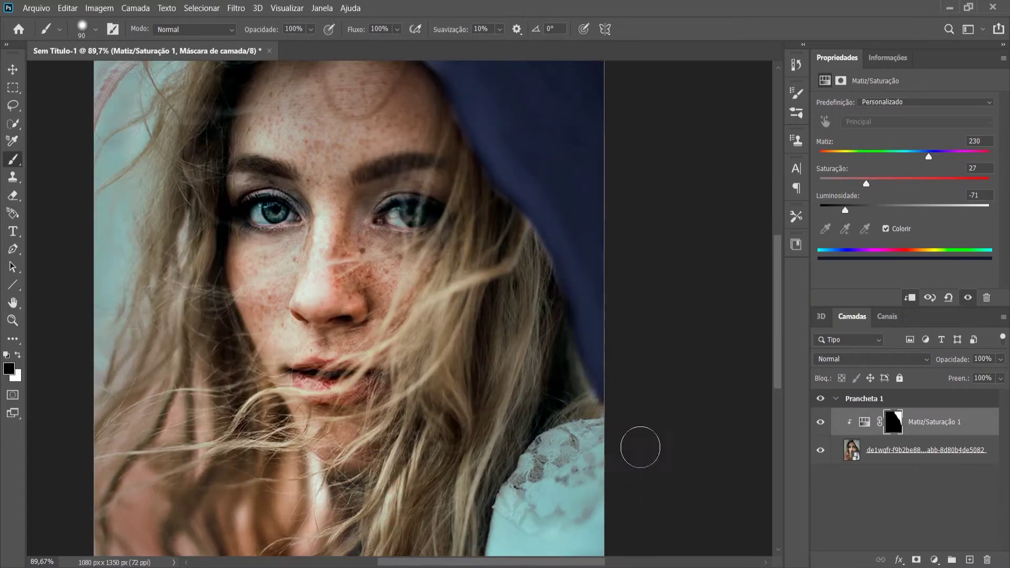
scroll(641, 447, down, 3)
key(x)
mouse_move(526, 337)
mouse_down()
mouse_move(510, 405)
mouse_move(474, 428)
mouse_move(495, 347)
mouse_move(519, 331)
mouse_up()
scroll(487, 360, up, 1)
drag(845, 210, 851, 210)
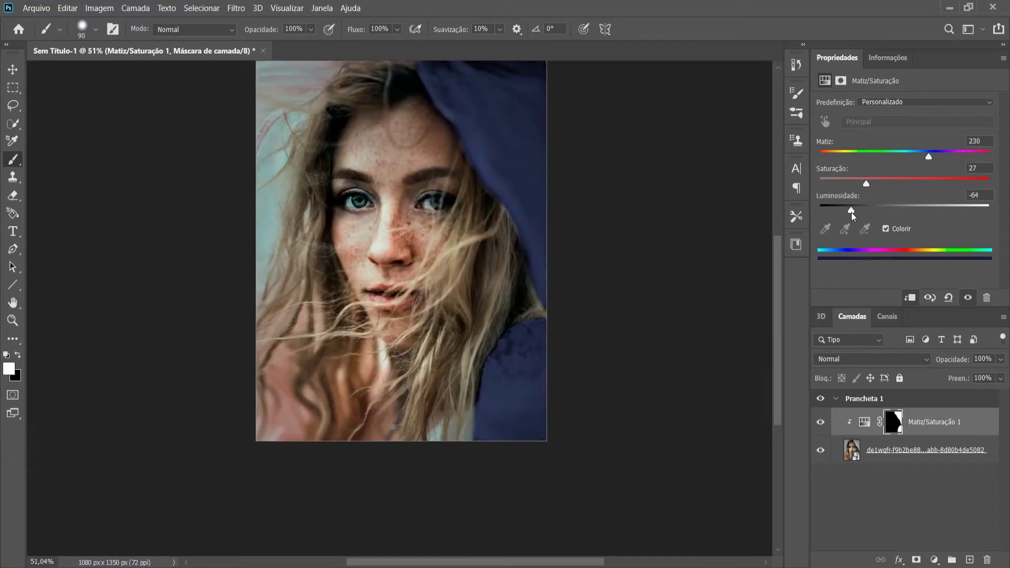
Step: Add a Vibrance adjustment layer with a lowered vibrance amount
click(935, 560)
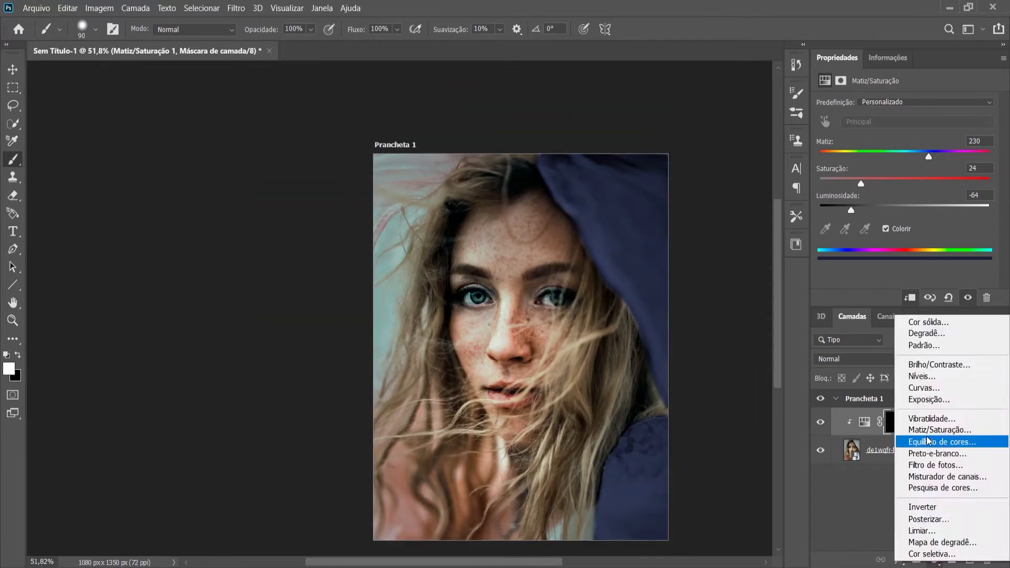
click(943, 429)
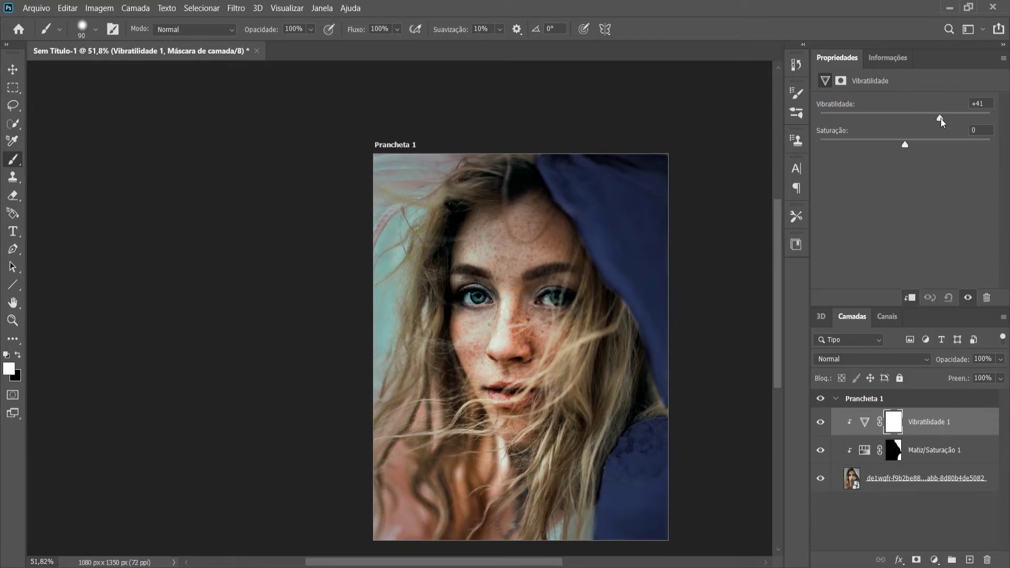
mouse_move(941, 118)
mouse_down()
mouse_move(911, 118)
mouse_move(920, 107)
mouse_up()
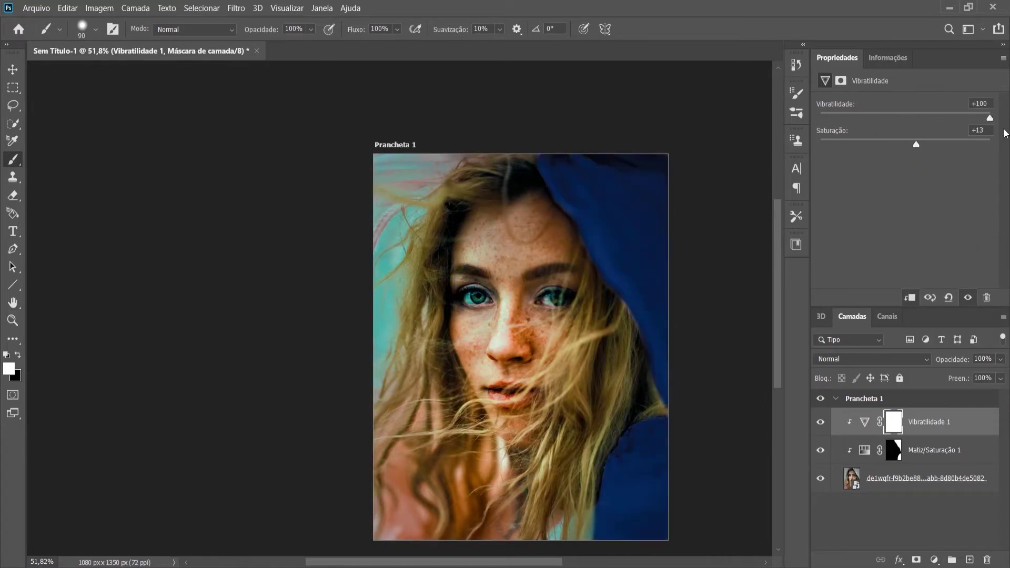
Step: Keep the tint layer in Normal mode and adjust its lightness, hue and saturation
click(901, 456)
click(871, 359)
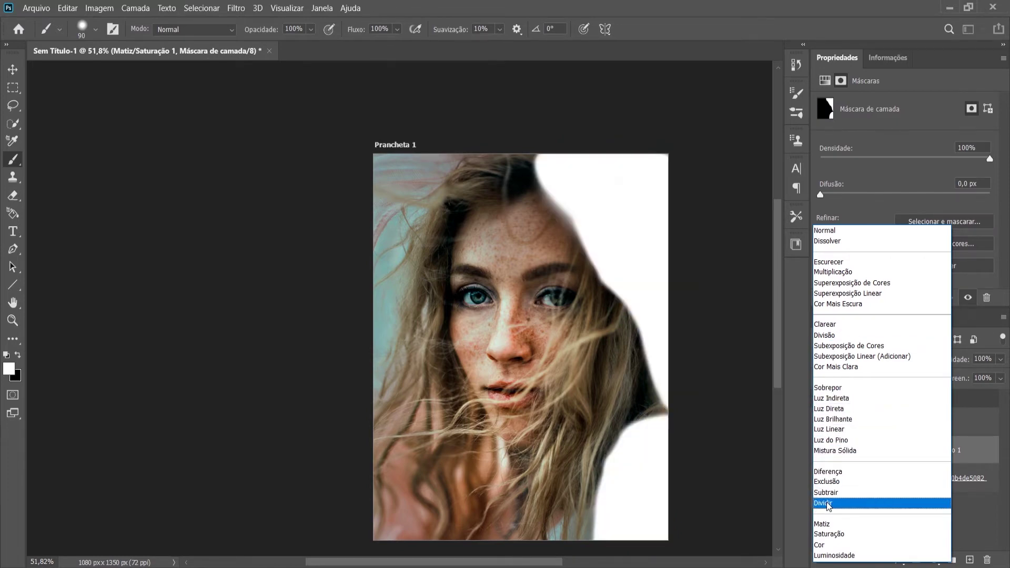
click(824, 231)
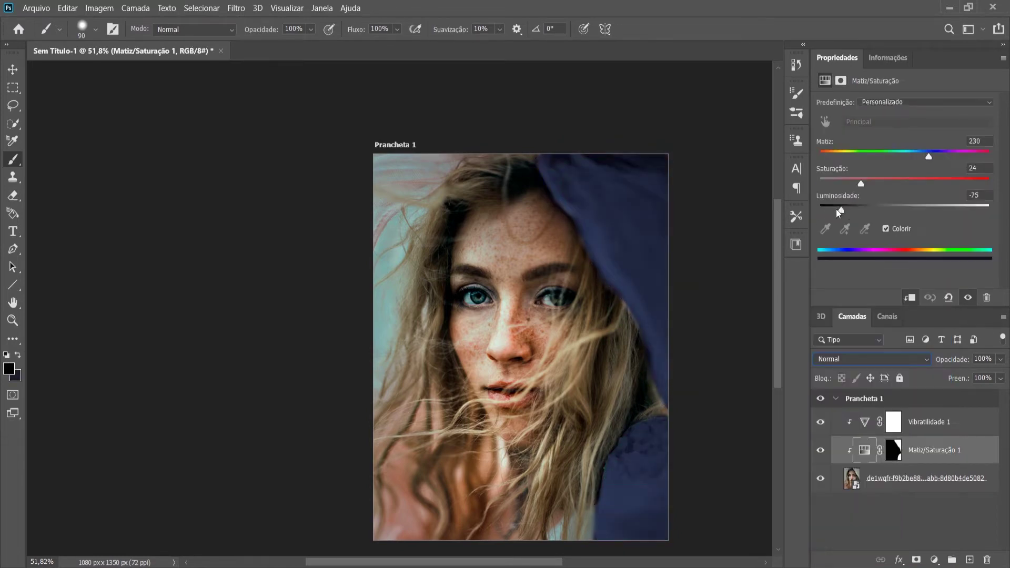
mouse_move(822, 207)
mouse_down()
mouse_move(901, 215)
mouse_move(864, 217)
mouse_up()
click(928, 157)
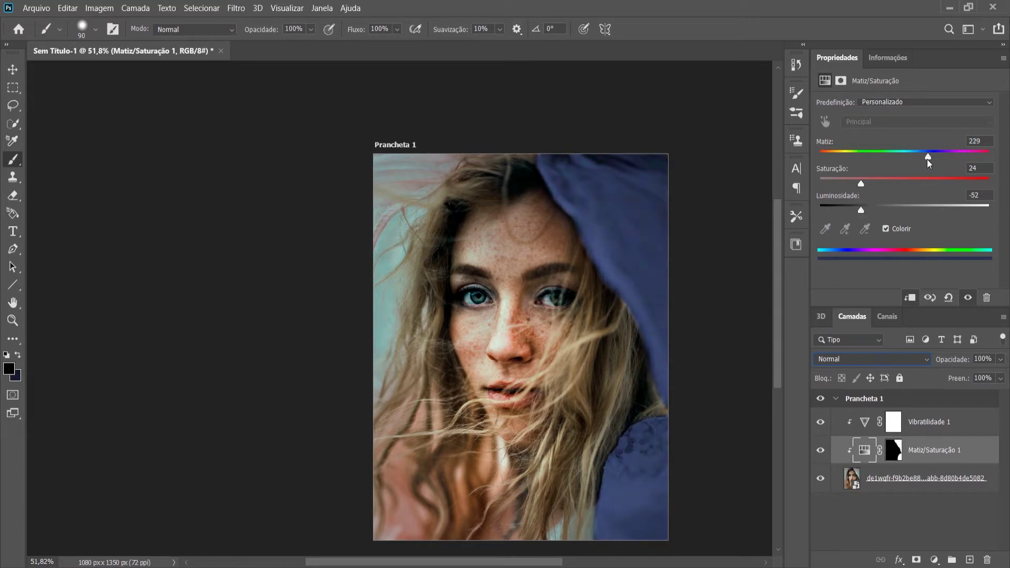
drag(930, 168, 927, 169)
Step: Set the Hue/Saturation layer to Color blending with Hue 0 for a warm salmon sleeve
click(871, 359)
click(842, 547)
click(929, 183)
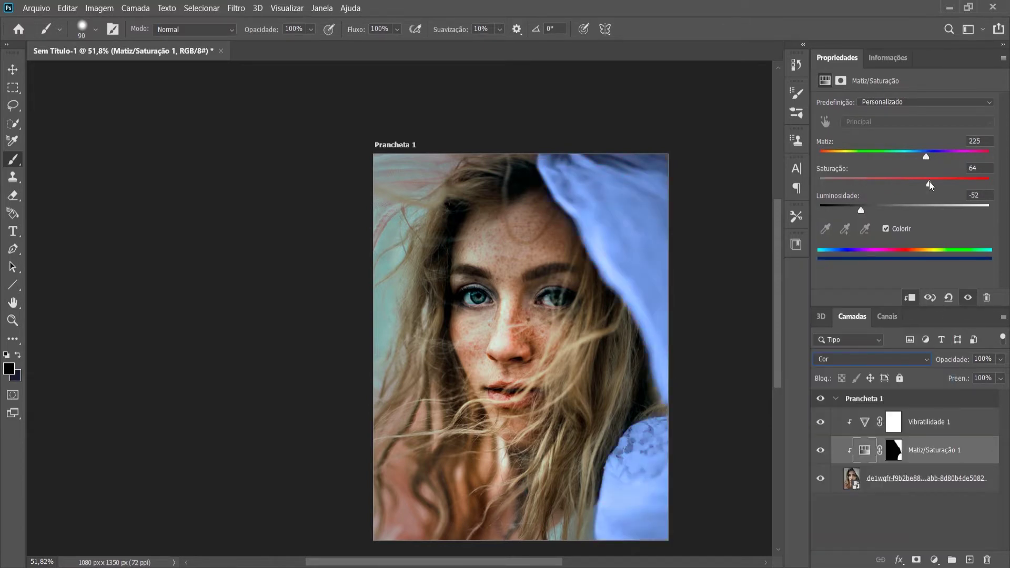
drag(861, 210, 809, 211)
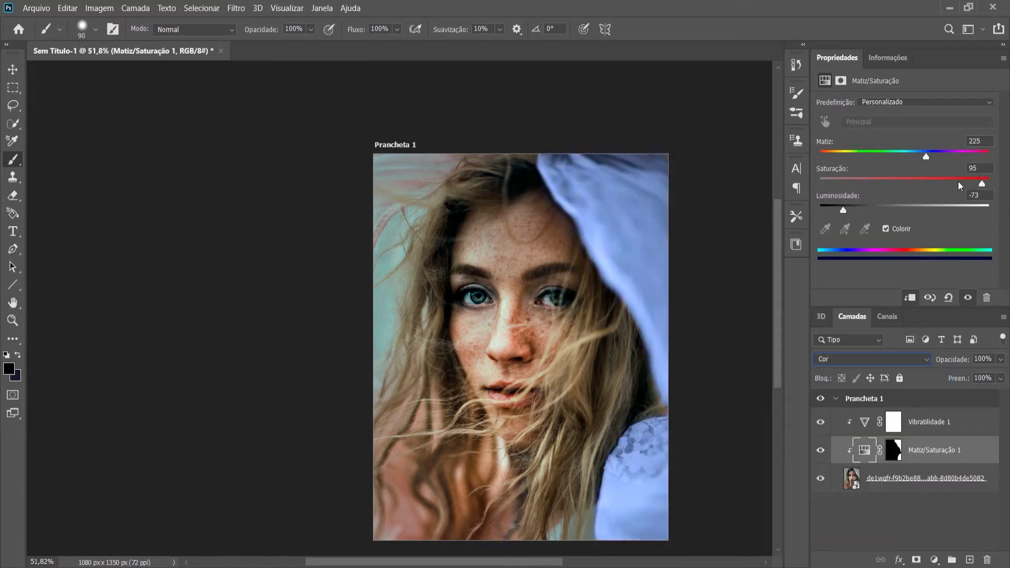
drag(926, 157, 905, 157)
drag(981, 183, 922, 183)
drag(851, 210, 871, 210)
mouse_move(905, 157)
mouse_down()
mouse_move(819, 158)
mouse_move(829, 157)
mouse_up()
Step: Delete the Vibrance layer and add a Gradient Fill layer
click(929, 422)
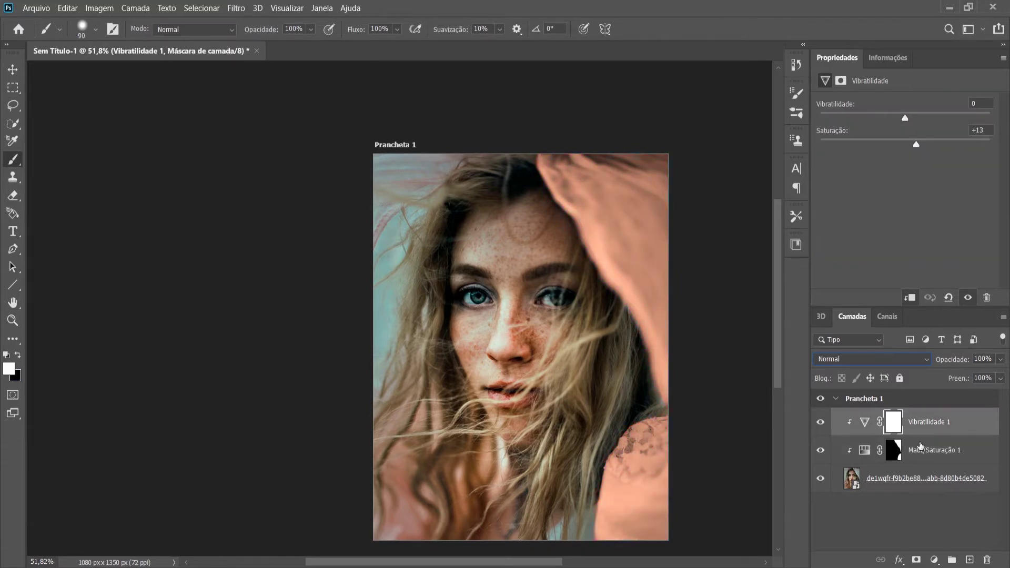
key(Delete)
click(935, 560)
click(947, 315)
Step: Clip the gradient fill to the layers below and give its end stop a dark blue colour
click(848, 144)
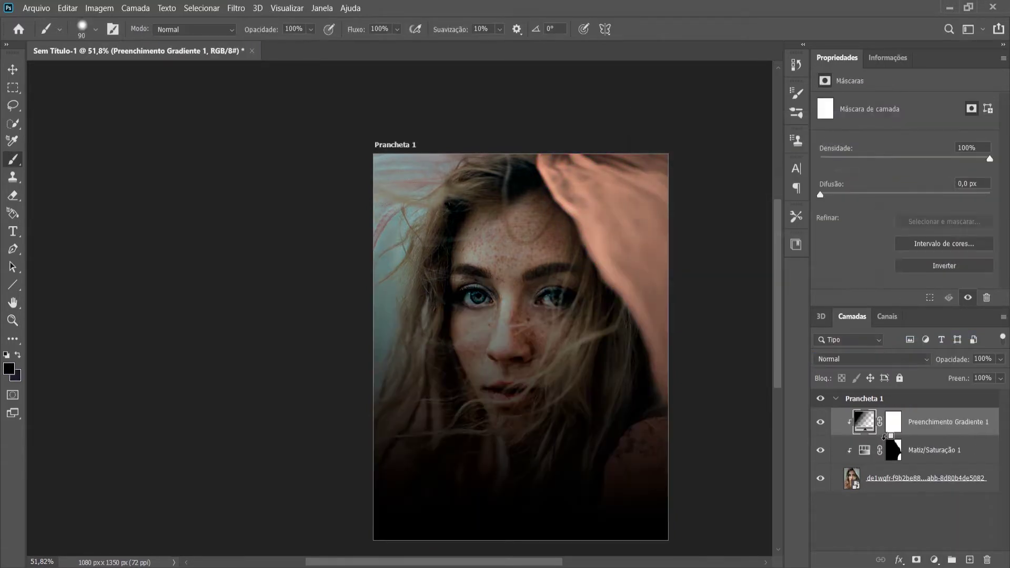
alt+click(865, 436)
double_click(864, 424)
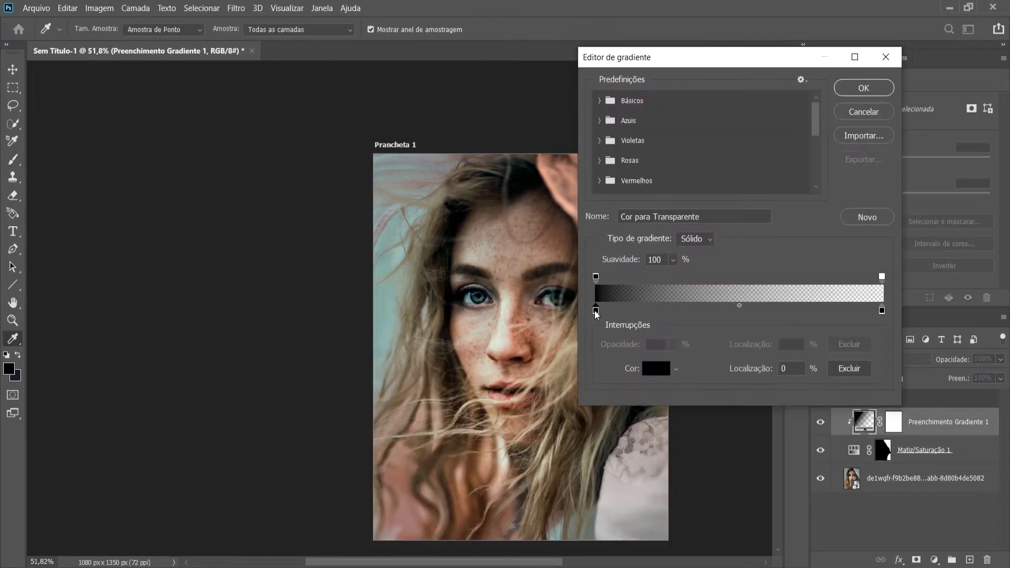
click(882, 311)
click(654, 363)
click(892, 200)
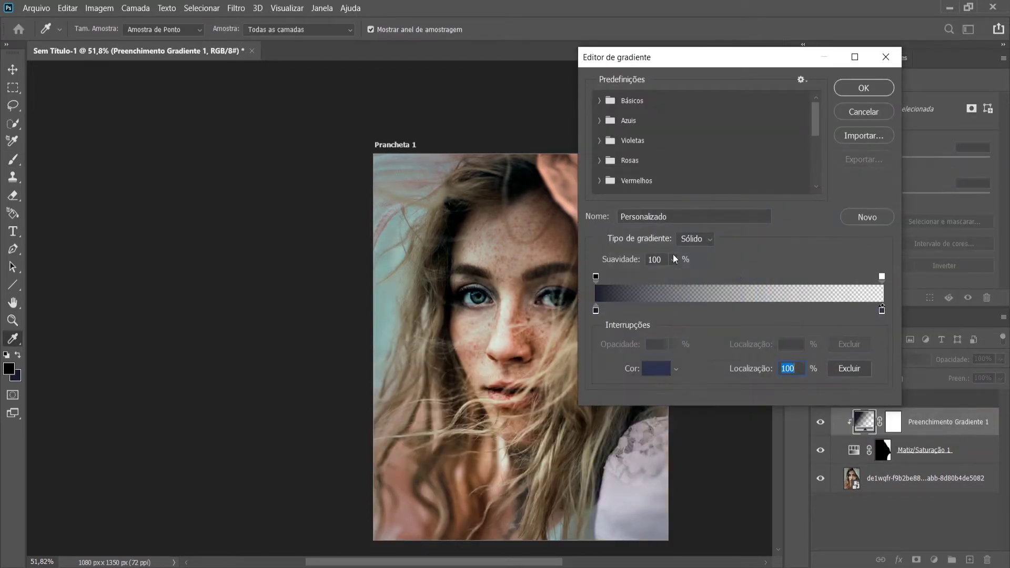
click(864, 88)
Step: Keep the Linear gradient style and confirm the gradient fill settings
click(819, 170)
click(818, 170)
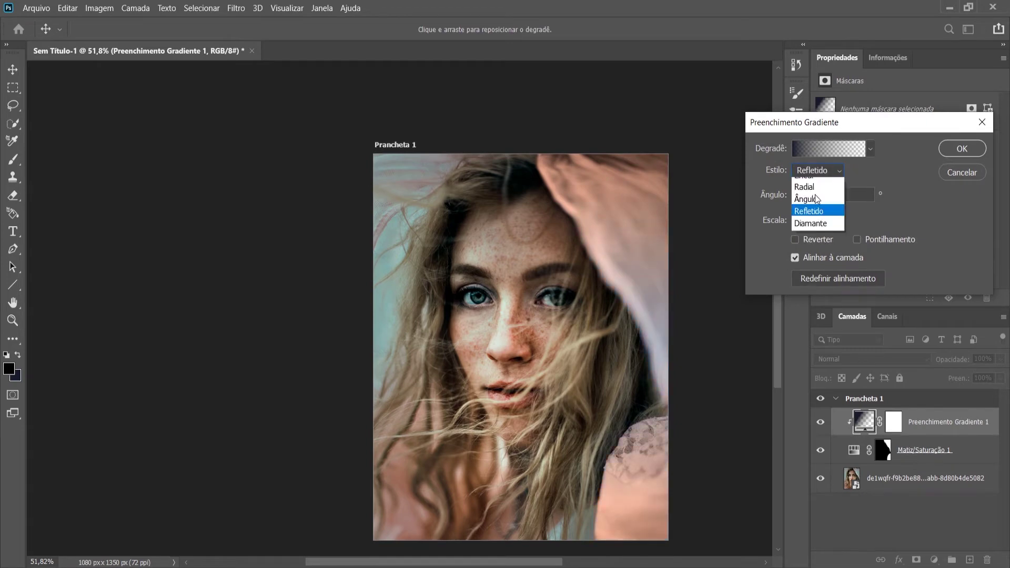
click(819, 170)
click(811, 179)
key(Return)
key(b)
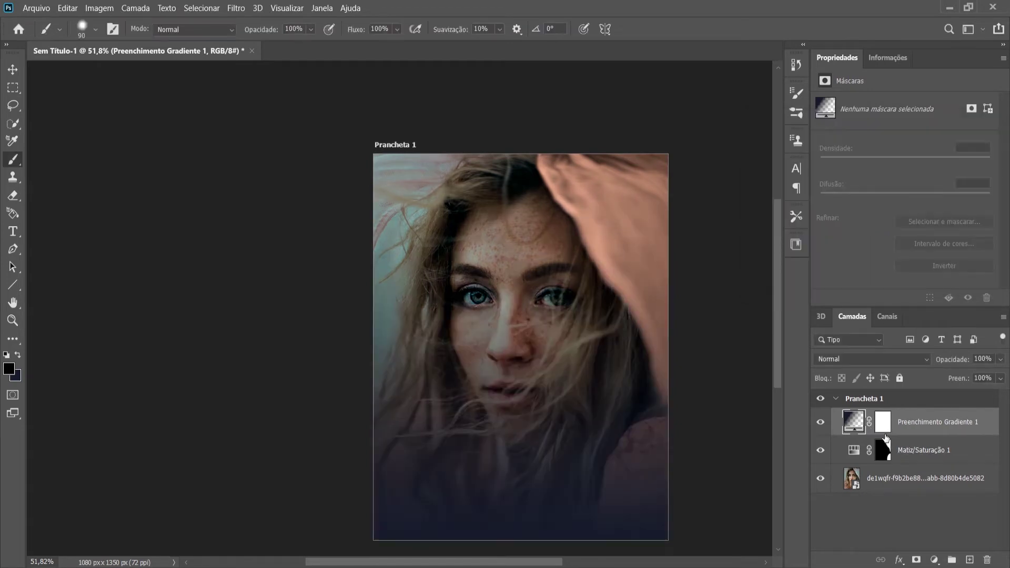
Step: Switch the gradient fill to the dark foreground-to-background preset
click(893, 422)
double_click(854, 422)
click(829, 148)
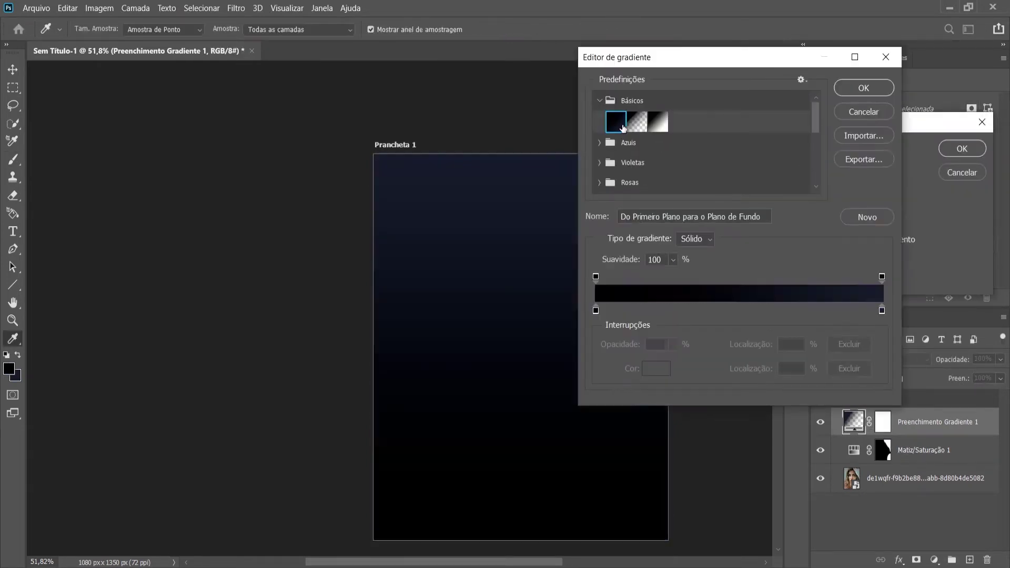
click(864, 88)
click(962, 148)
alt+click(895, 435)
Step: Make the gradient fill Radial, then delete the Gradient Fill layer
double_click(864, 422)
click(818, 170)
click(811, 196)
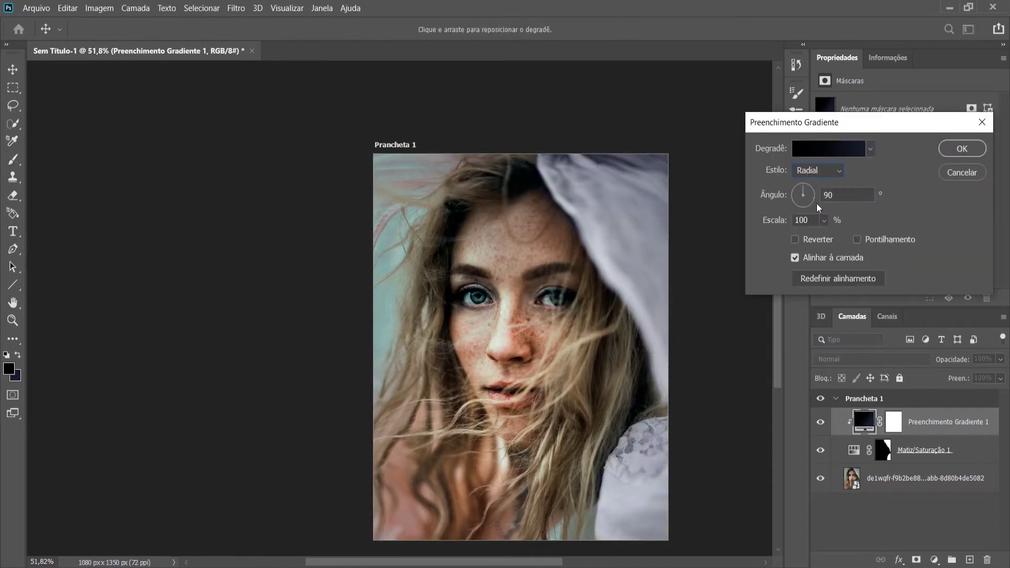
key(Return)
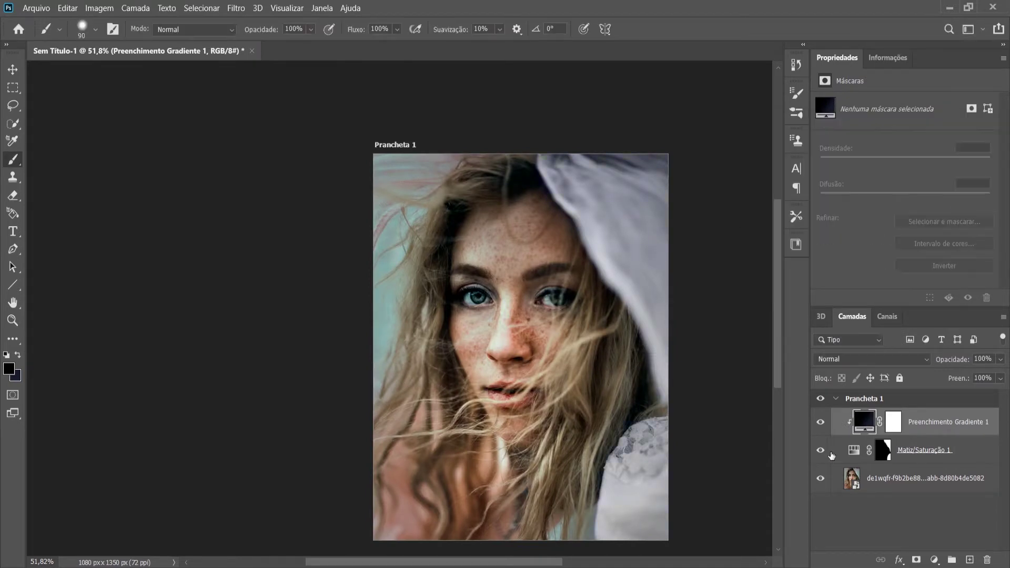
key(Delete)
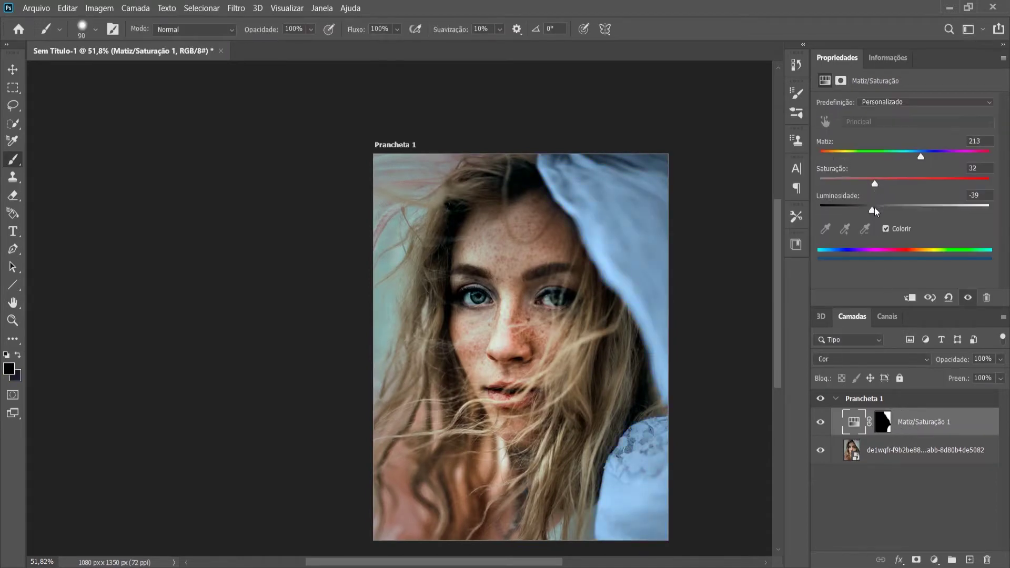
Step: Add a Curves layer with a lowered midpoint, invert its mask, and paint the darkening onto the cloth
click(933, 555)
click(926, 379)
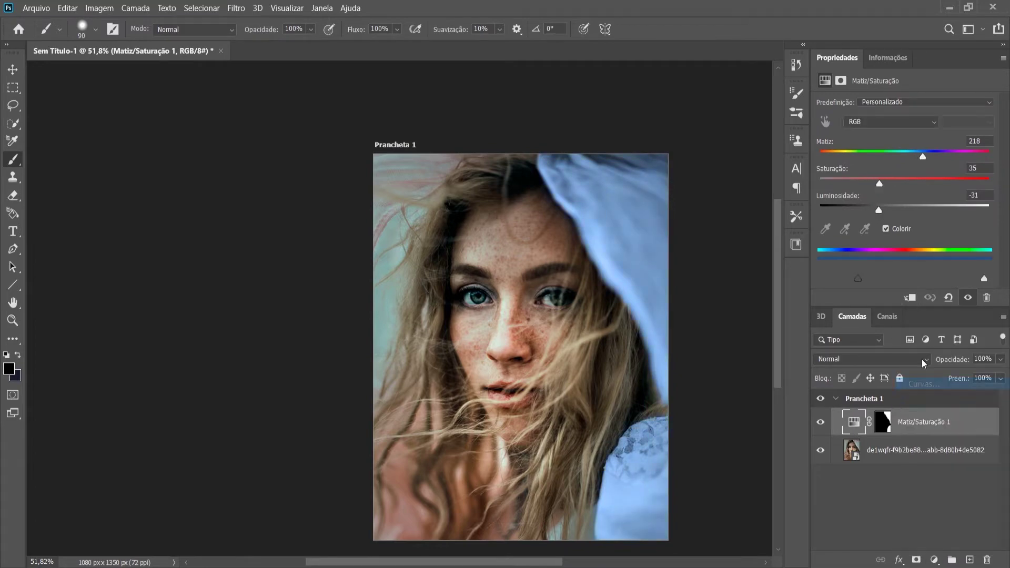
alt+click(909, 436)
drag(924, 209, 927, 217)
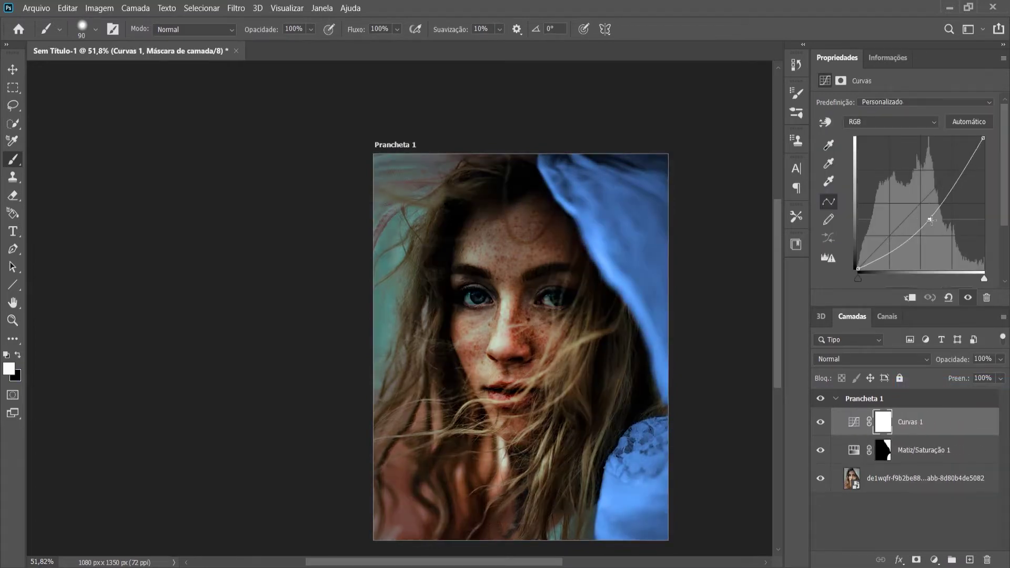
key(ctrl+i)
mouse_move(647, 274)
mouse_down()
mouse_move(616, 167)
mouse_move(674, 313)
mouse_move(675, 399)
mouse_move(621, 505)
mouse_move(661, 531)
mouse_up()
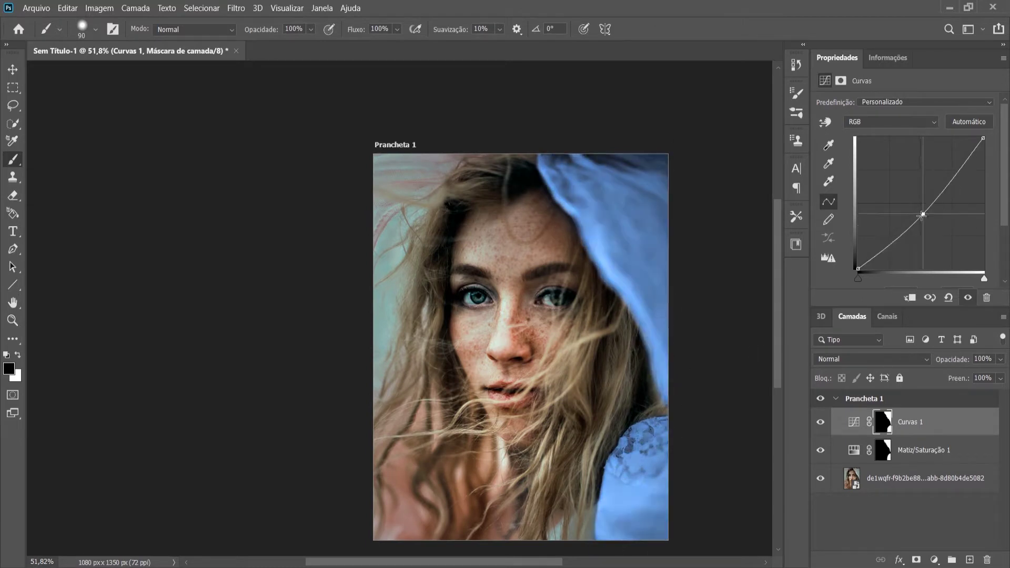
Step: Set the Hue/Saturation tint layer to Multiply blending after trying Luminosity
click(926, 450)
click(884, 450)
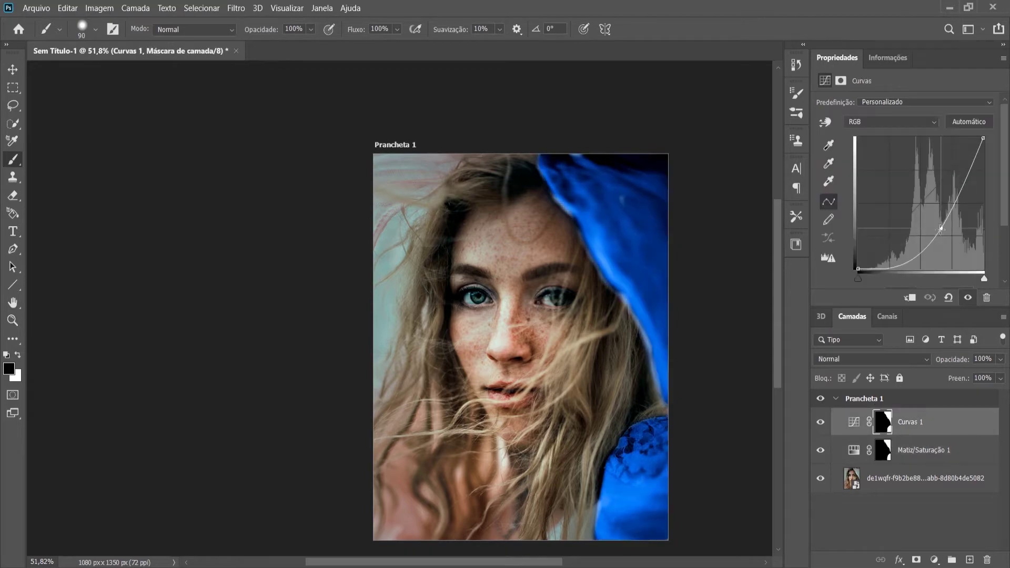
click(871, 359)
click(832, 556)
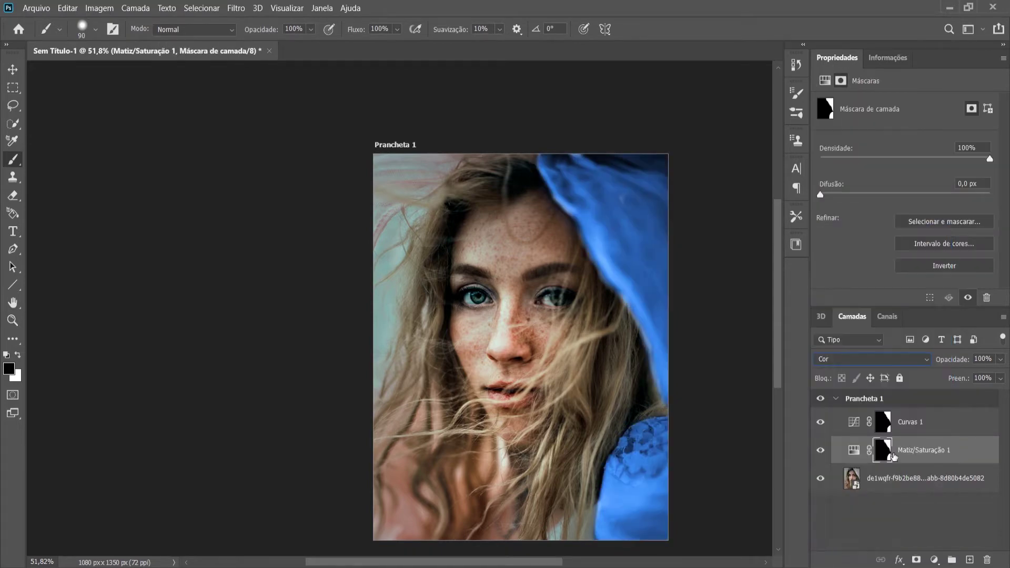
click(871, 359)
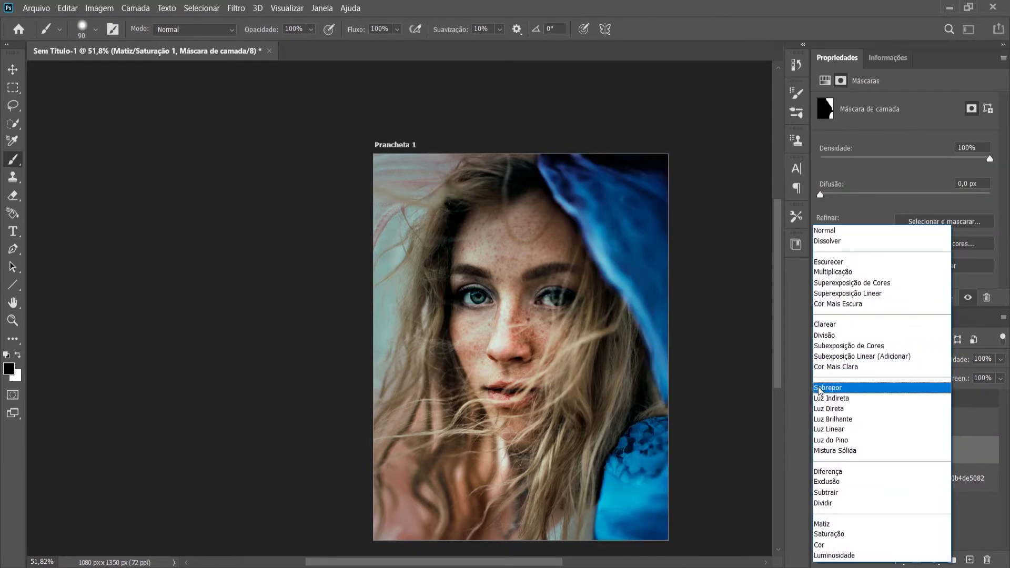
click(833, 273)
click(936, 427)
Step: Group the two cloth adjustment layers and rename the photo layer 'modl'
shift+click(895, 450)
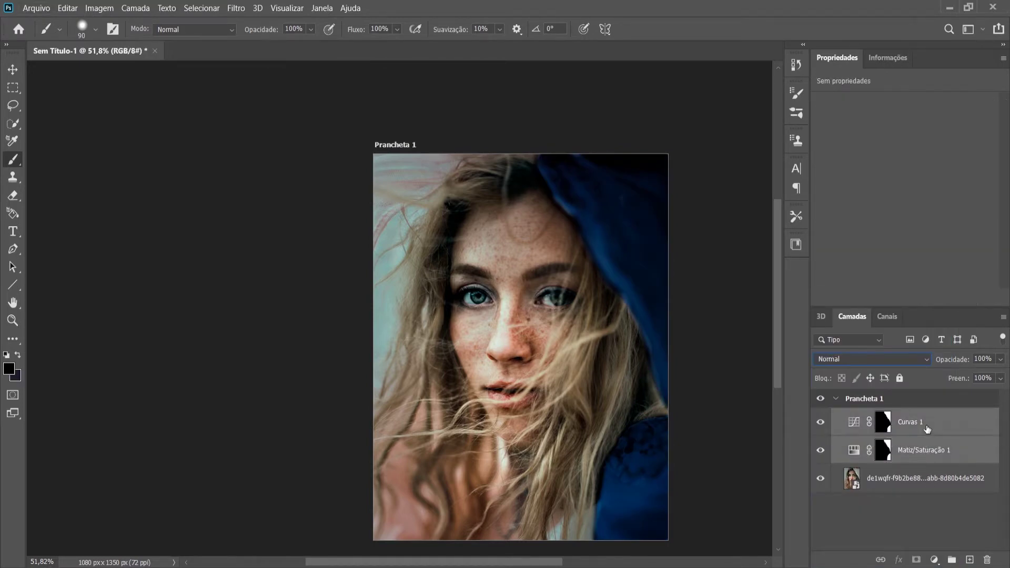
key(ctrl+g)
double_click(883, 439)
text(modl)
key(Return)
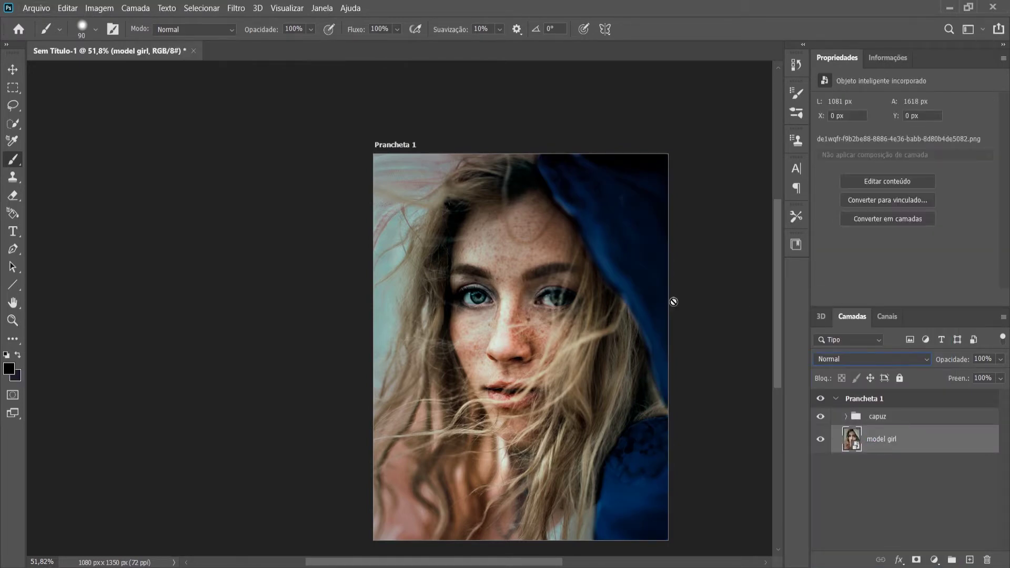
Step: Add a layer mask to the photo and mask out the top-left background and left edge
click(519, 237)
click(917, 560)
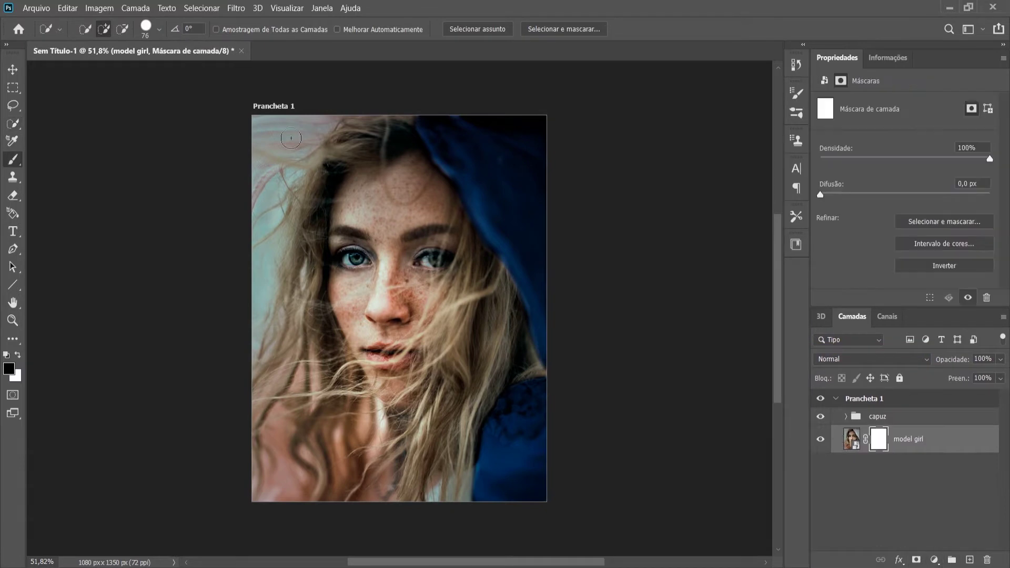
mouse_move(266, 195)
mouse_down()
mouse_move(307, 131)
mouse_move(284, 316)
mouse_up()
key(x)
drag(274, 158, 243, 354)
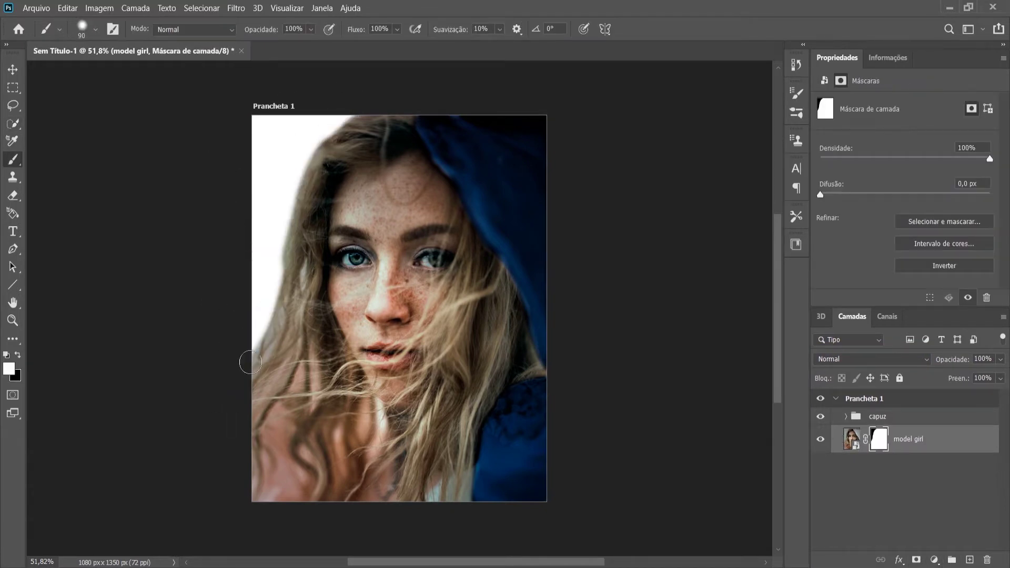
drag(345, 351, 327, 305)
scroll(327, 305, down, 3)
scroll(285, 158, up, 5)
key(x)
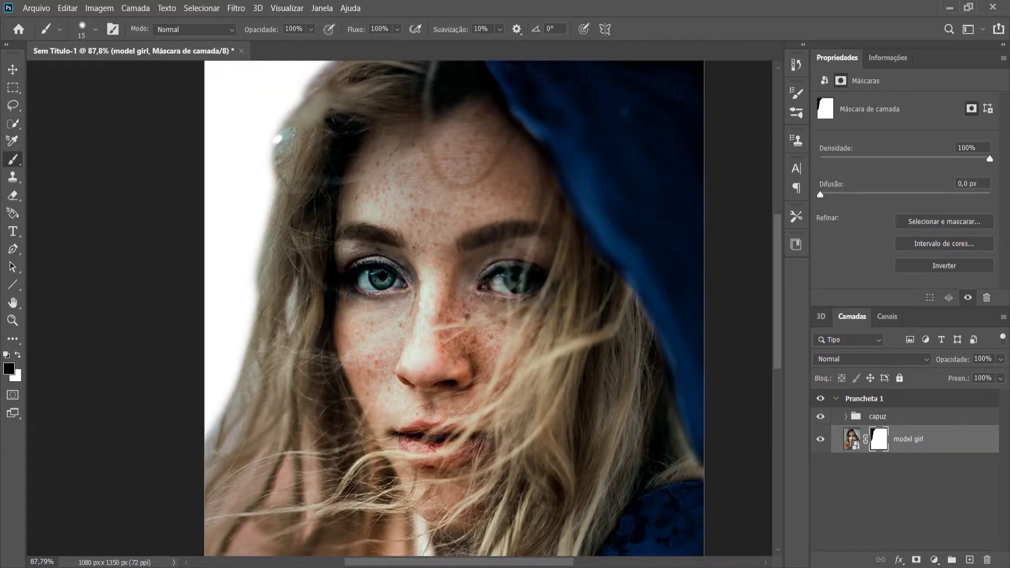
scroll(288, 213, down, 5)
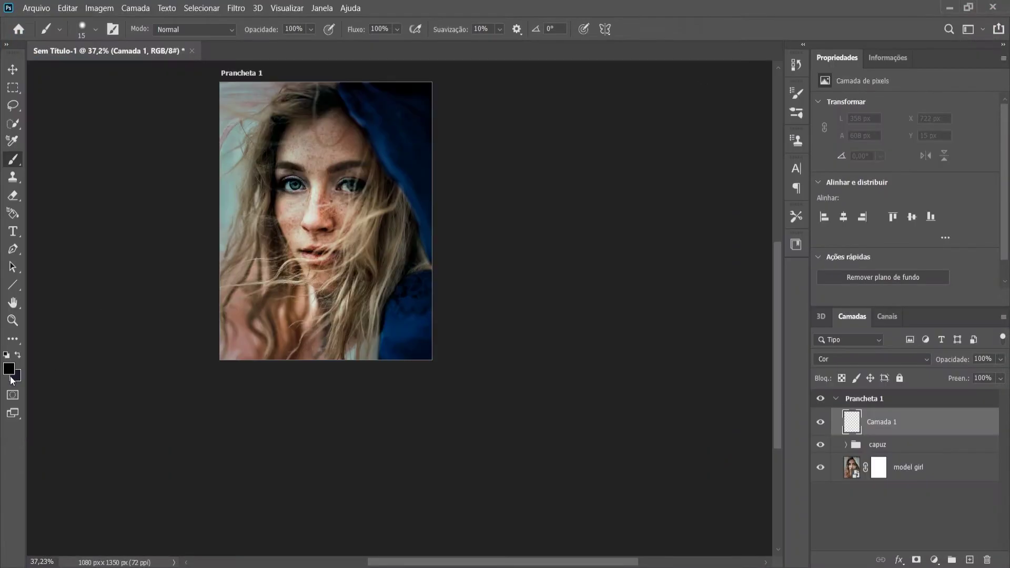
Step: Move the Color layer below capuz, clip it to the photo, and paint blue-grey over the hair
key(ctrl+[)
key(ctrl+alt+g)
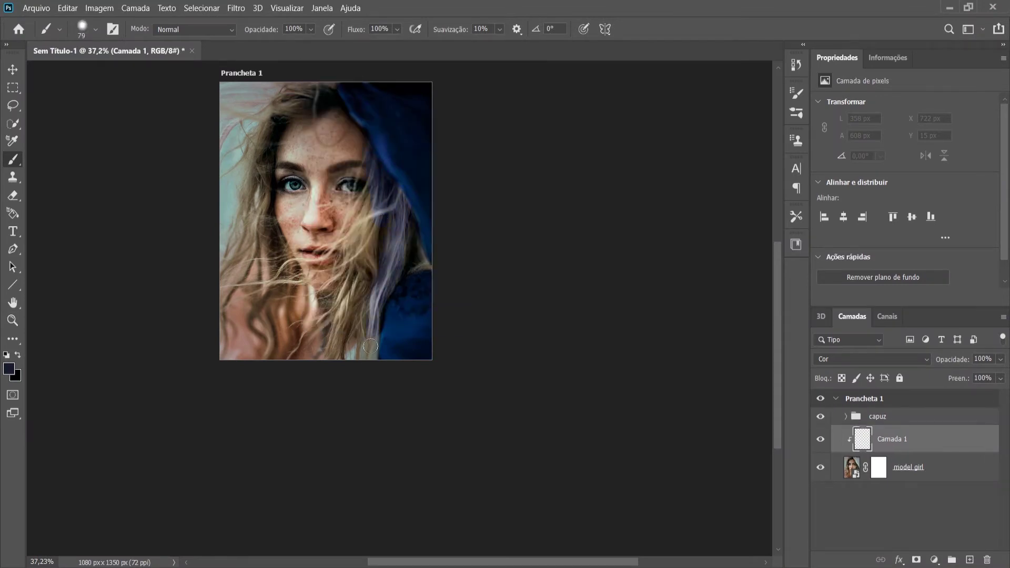
drag(371, 347, 336, 318)
scroll(350, 263, up, 5)
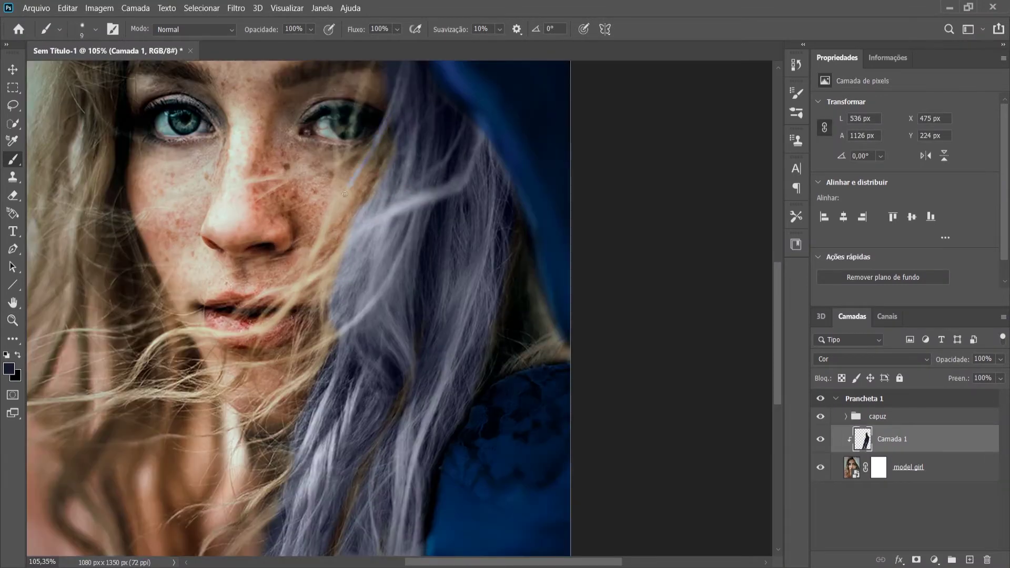
drag(139, 367, 131, 375)
scroll(162, 307, down, 2)
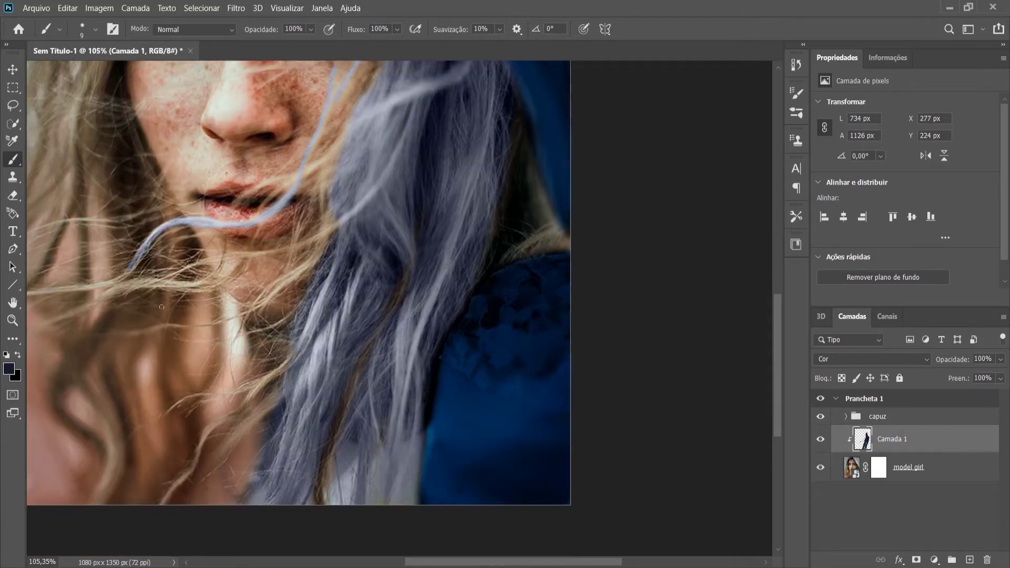
scroll(191, 267, down, 3)
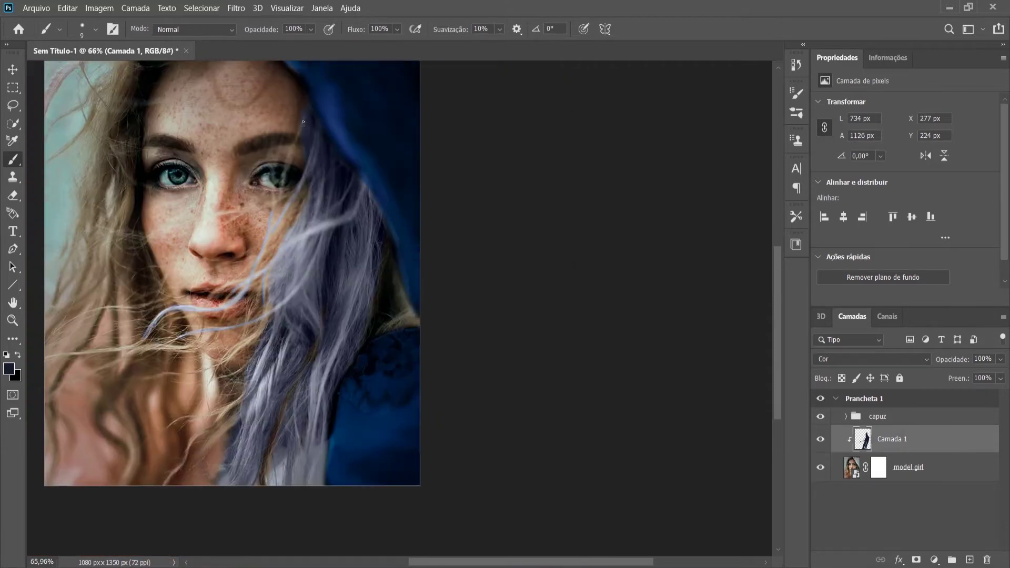
scroll(296, 152, up, 1)
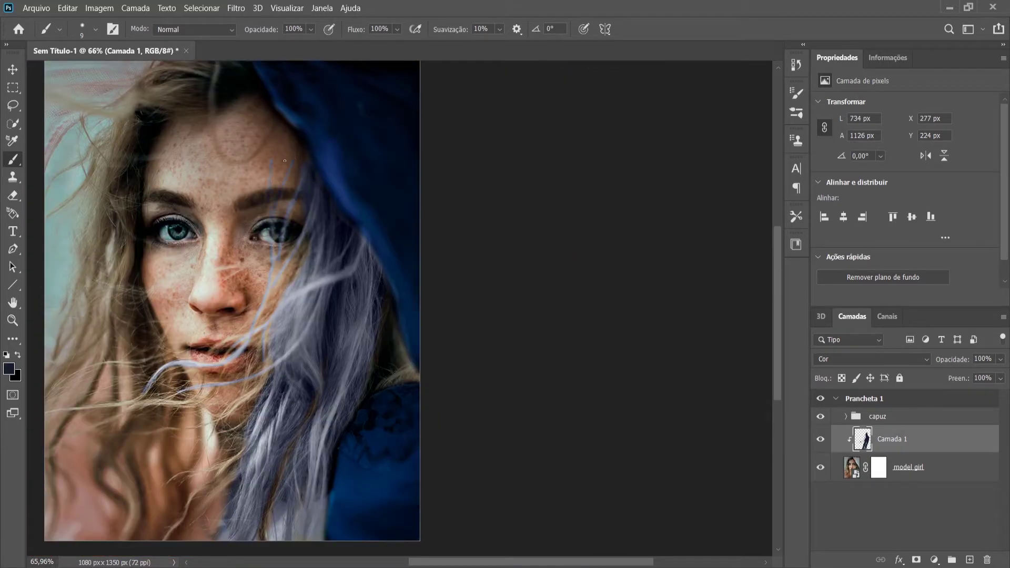
scroll(294, 158, up, 1)
scroll(237, 148, down, 3)
Step: Paint lavender-grey over the remaining hair strands with the brush shrunk to about 8 px
scroll(182, 117, up, 5)
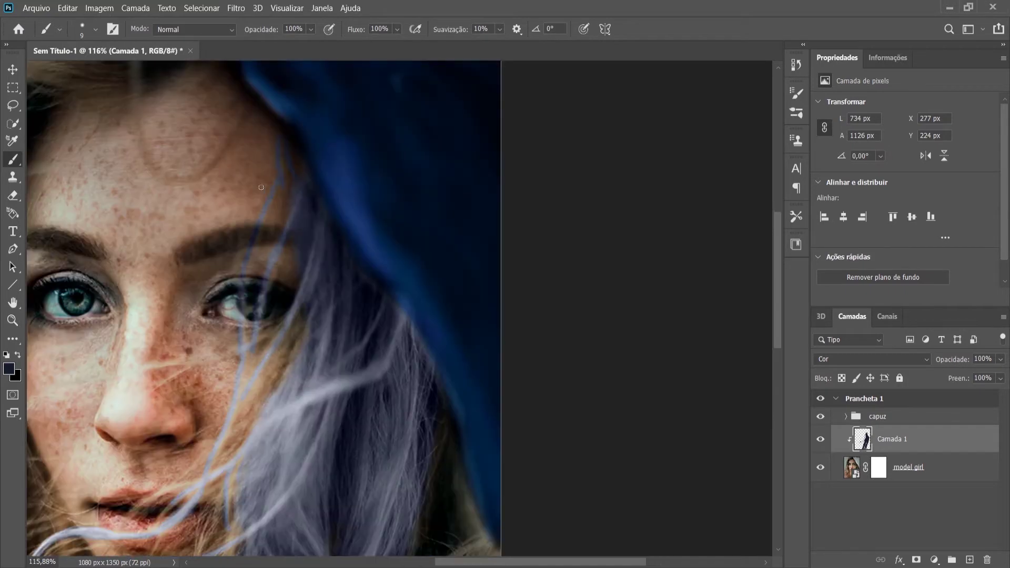
scroll(181, 117, down, 2)
scroll(159, 122, up, 3)
scroll(175, 352, up, 2)
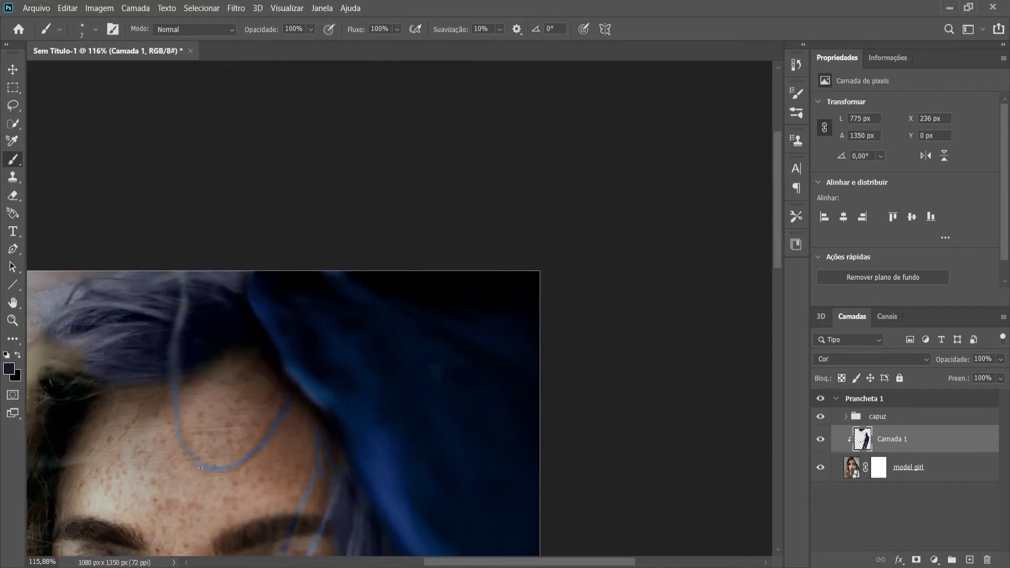
scroll(195, 465, down, 3)
scroll(285, 221, up, 2)
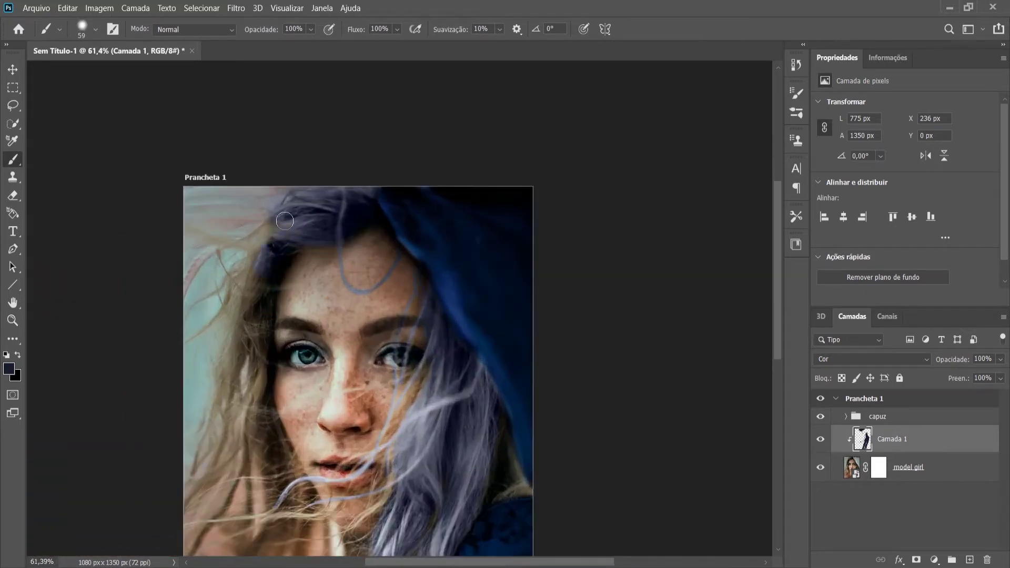
drag(233, 367, 216, 361)
scroll(218, 355, down, 1)
scroll(218, 353, down, 2)
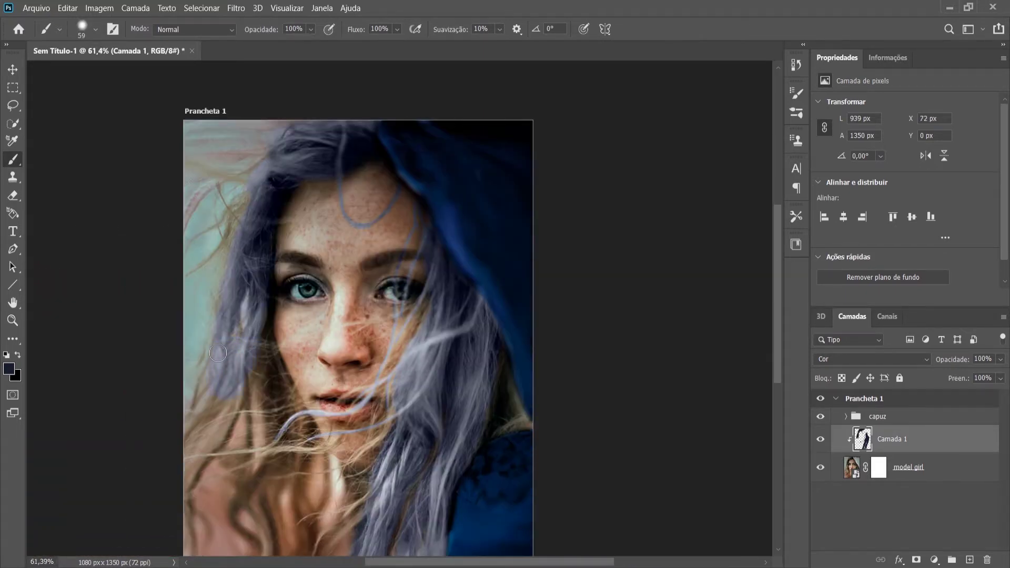
drag(237, 495, 226, 495)
scroll(297, 386, down, 2)
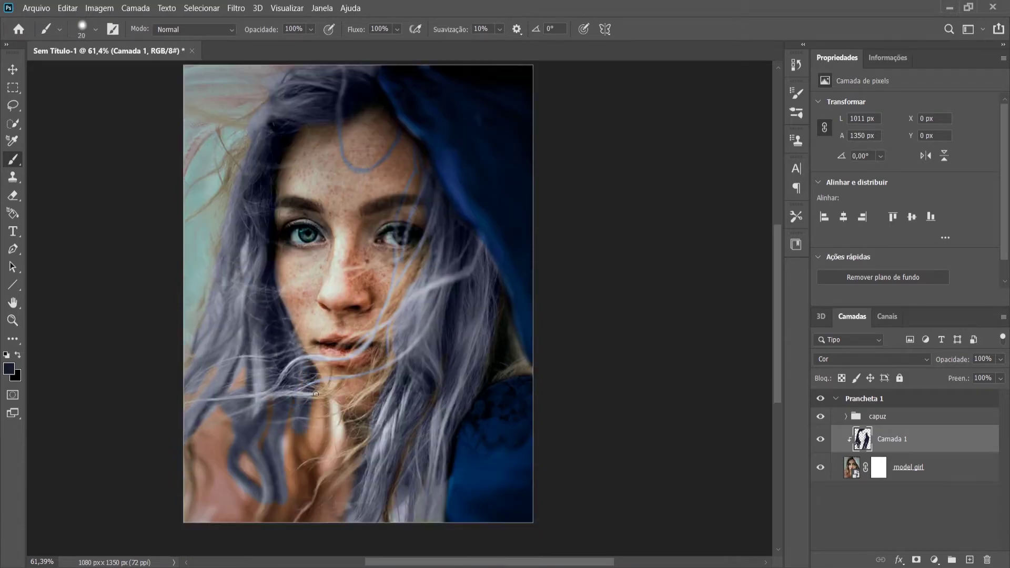
drag(316, 394, 382, 322)
Step: Paint the remaining thin hair strands lavender on Camada 1 with a small, 53%-flow brush
scroll(347, 377, up, 3)
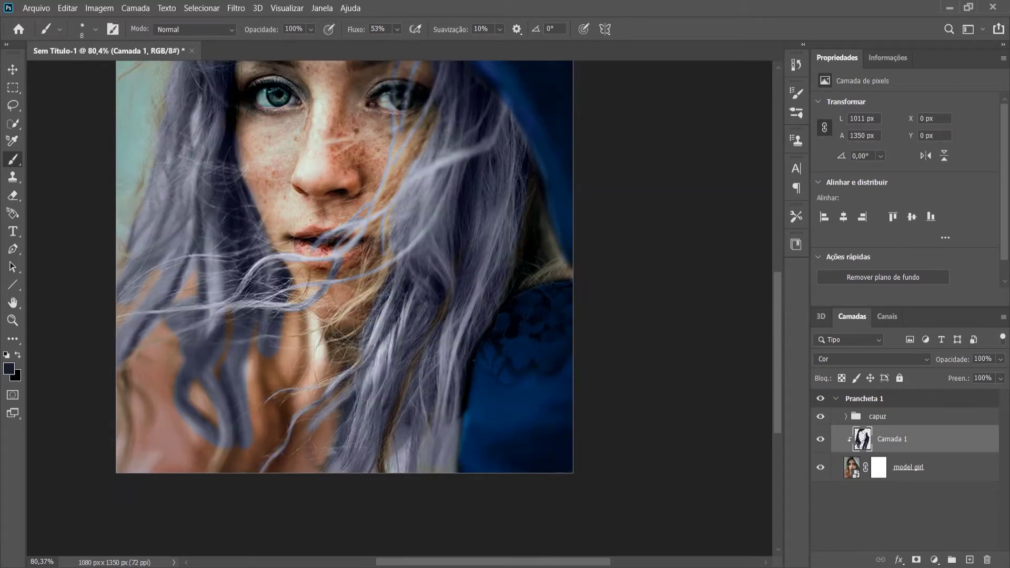
key(bracketleft)
key(bracketleft)
scroll(290, 338, down, 2)
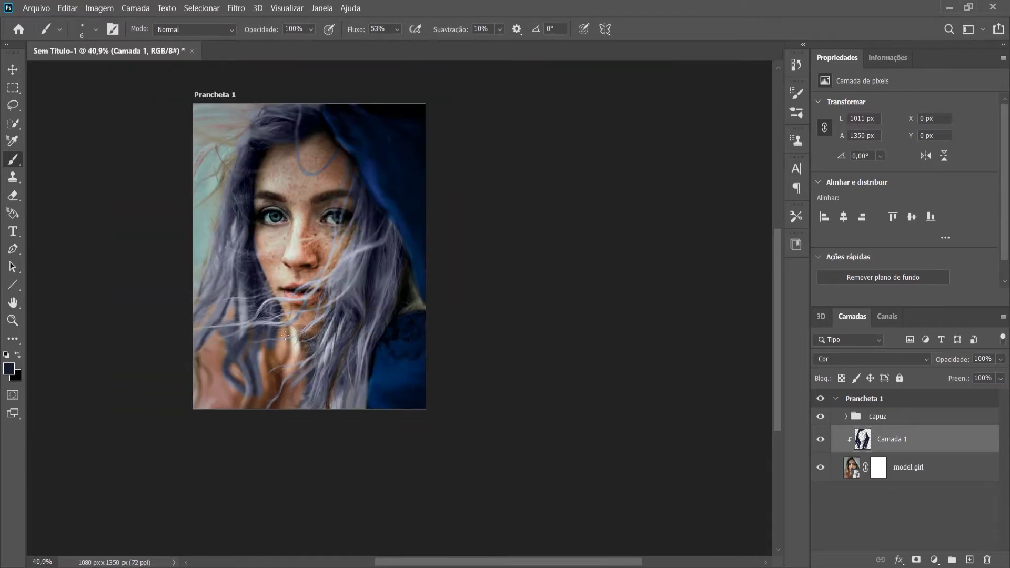
scroll(267, 360, up, 2)
key(bracketright)
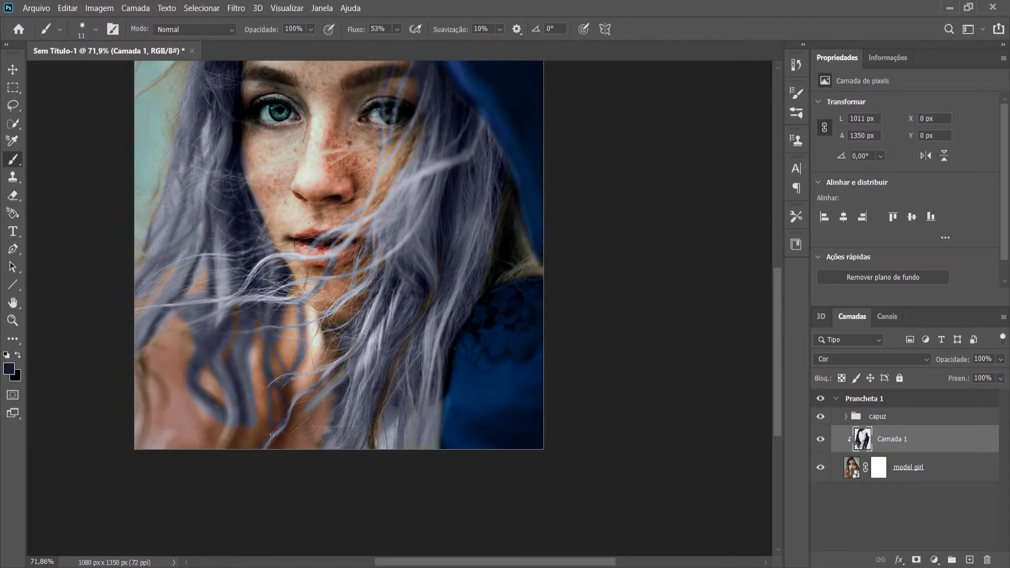
scroll(272, 436, down, 3)
scroll(255, 440, up, 1)
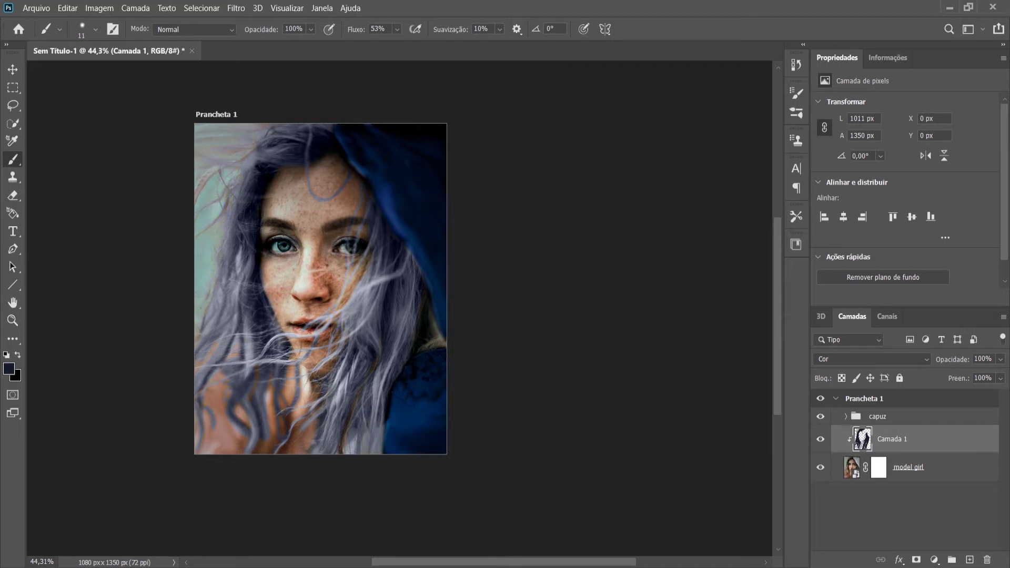
scroll(200, 259, down, 1)
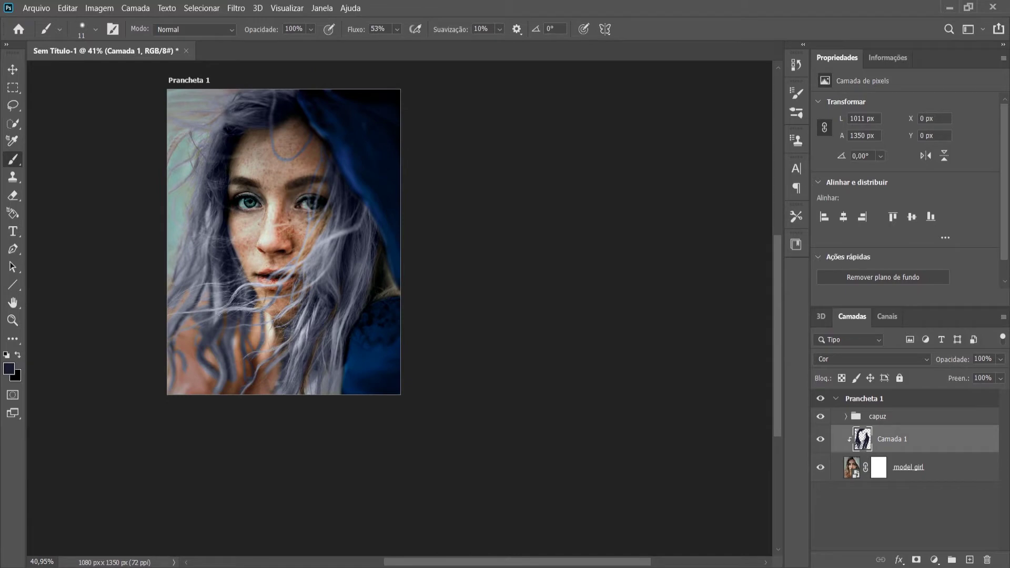
Step: Set model girl's Blend If to Azul with the This Layer slider split to 0 / 129/255
double_click(941, 475)
click(704, 333)
click(704, 365)
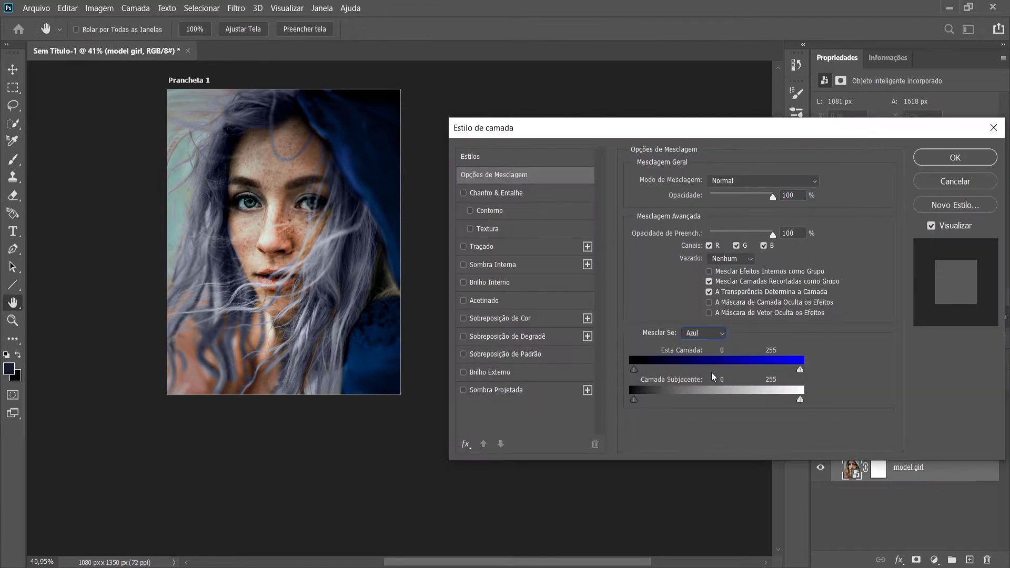
drag(800, 370, 635, 370)
drag(744, 370, 802, 370)
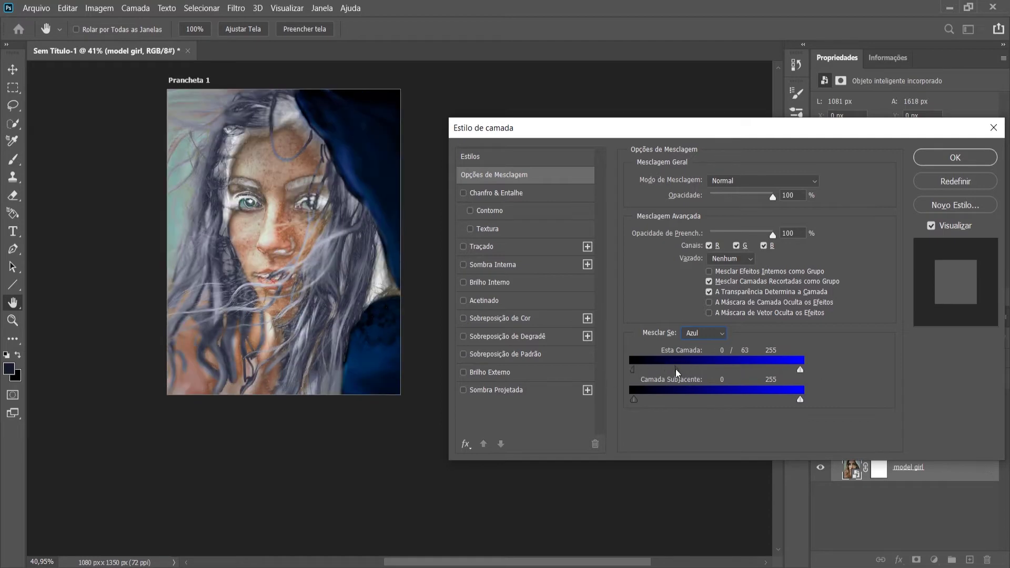
drag(684, 370, 717, 374)
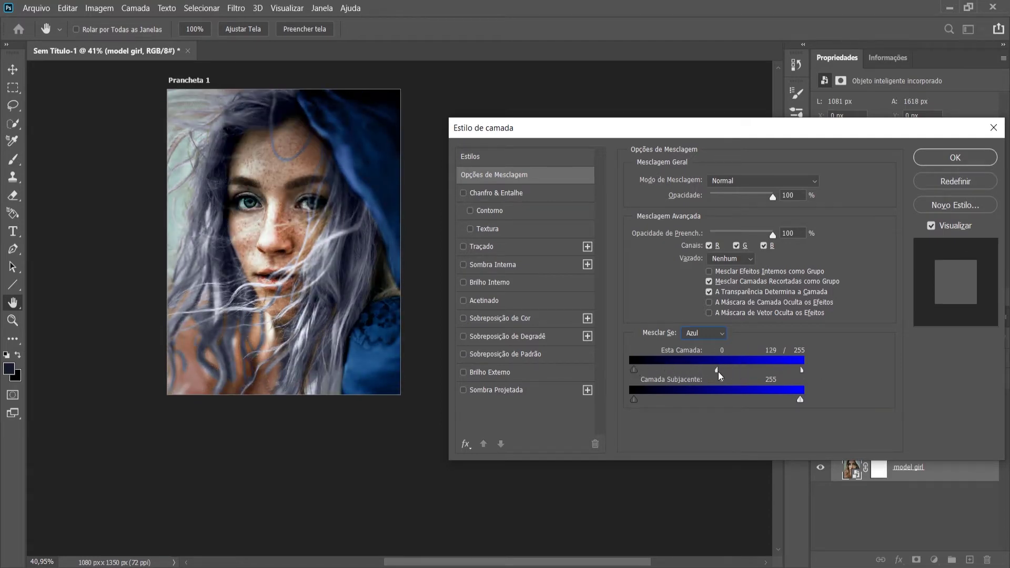
key(Return)
Step: Mask model girl with Select All and a Select and Mask using Shift Edge and Feather, then reopen blending options
key(b)
key(ctrl+a)
click(236, 8)
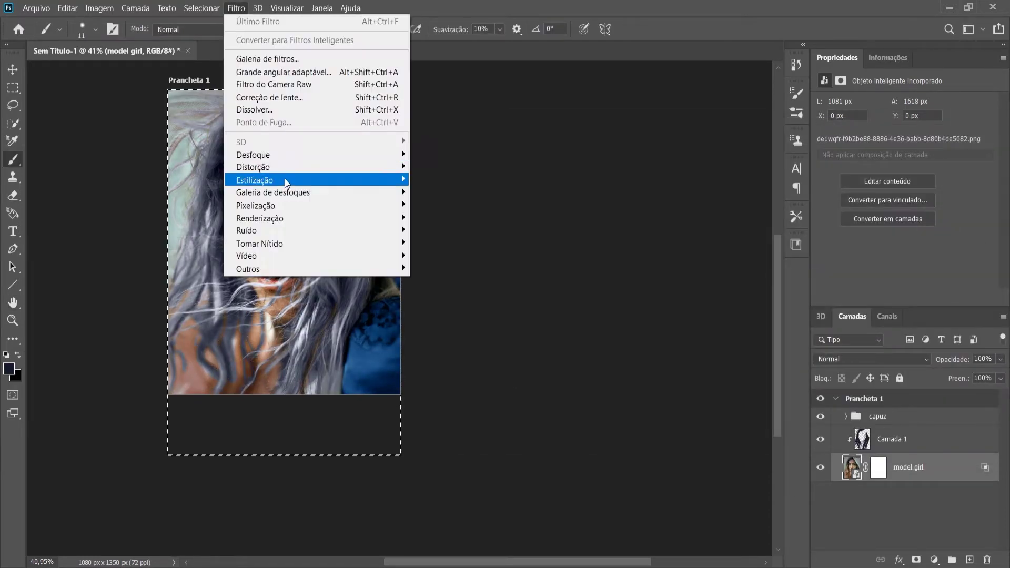
click(237, 176)
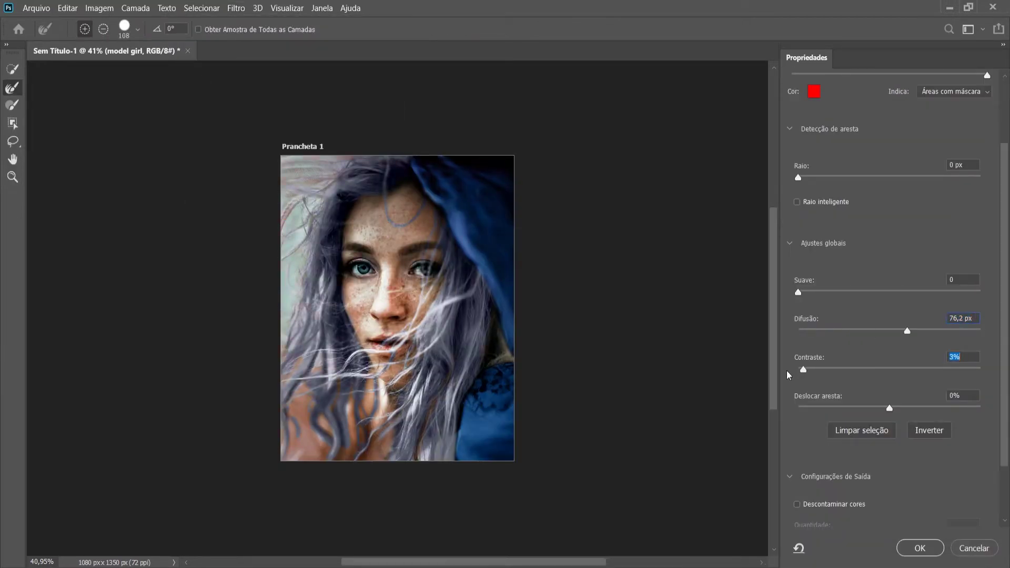
drag(855, 412, 251, 277)
click(965, 551)
double_click(942, 471)
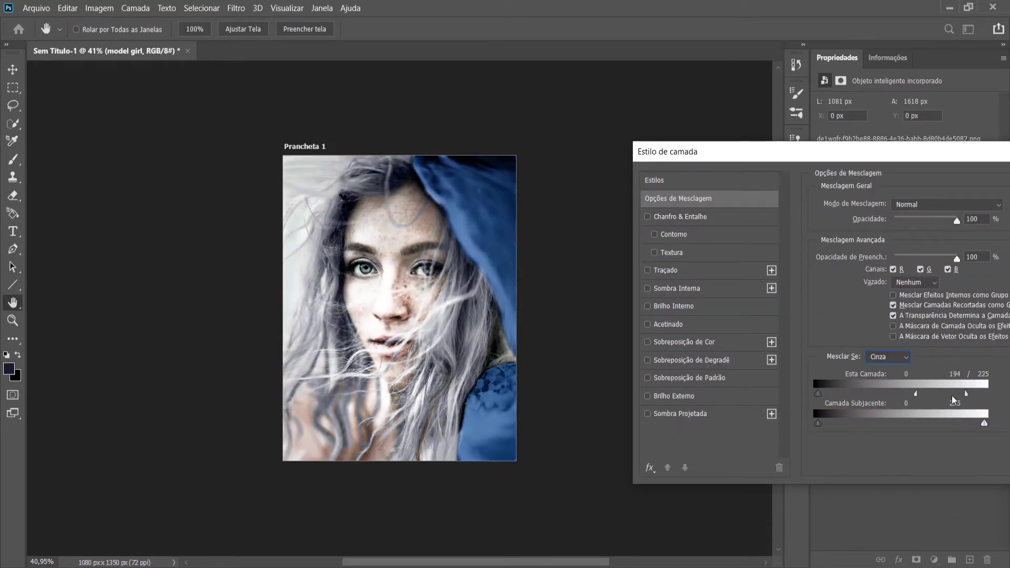
Step: Try Blend If on the blue and green channels, fading the layer's brightest tones
click(888, 357)
click(875, 389)
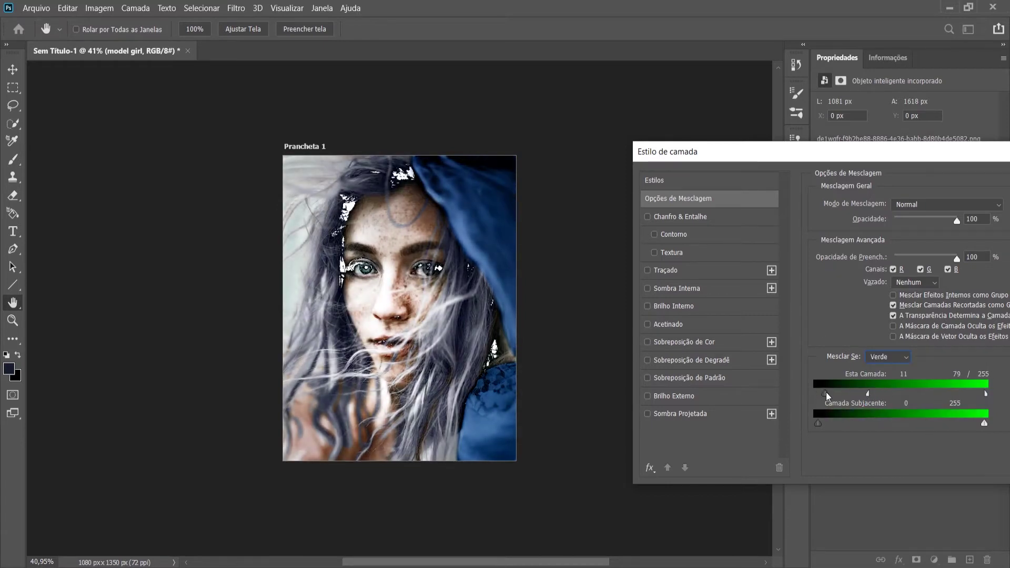
drag(985, 394, 908, 394)
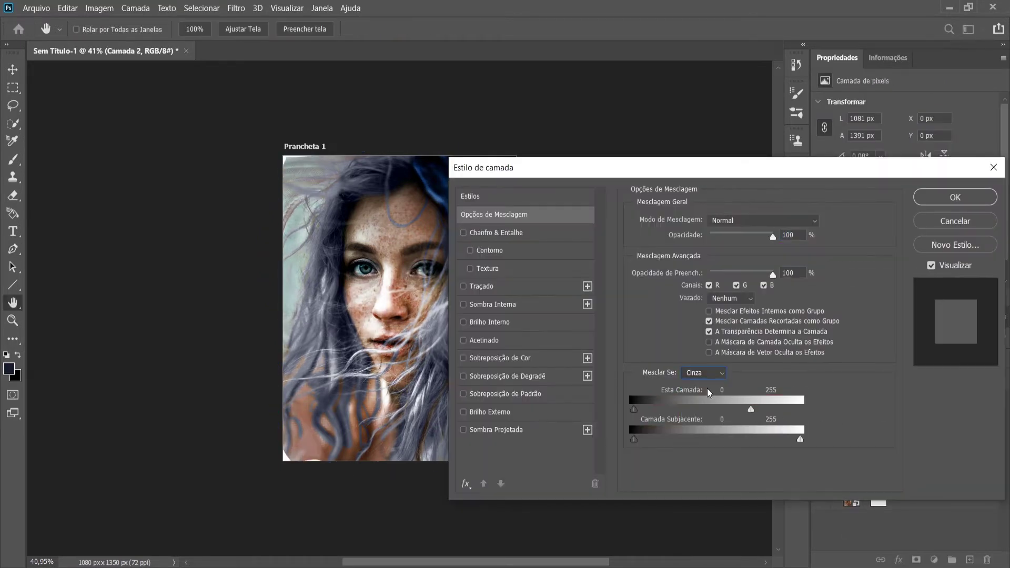
click(705, 372)
click(700, 408)
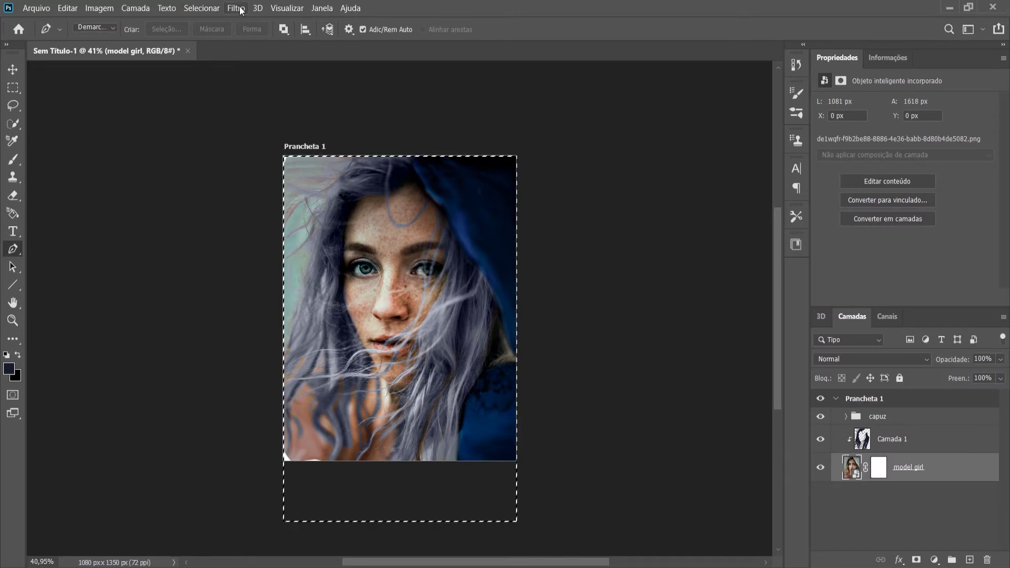
Step: Rerun Select and Mask, then apply red-channel (Vermelho) Blend If split at 0 / 133/255
click(240, 9)
click(227, 182)
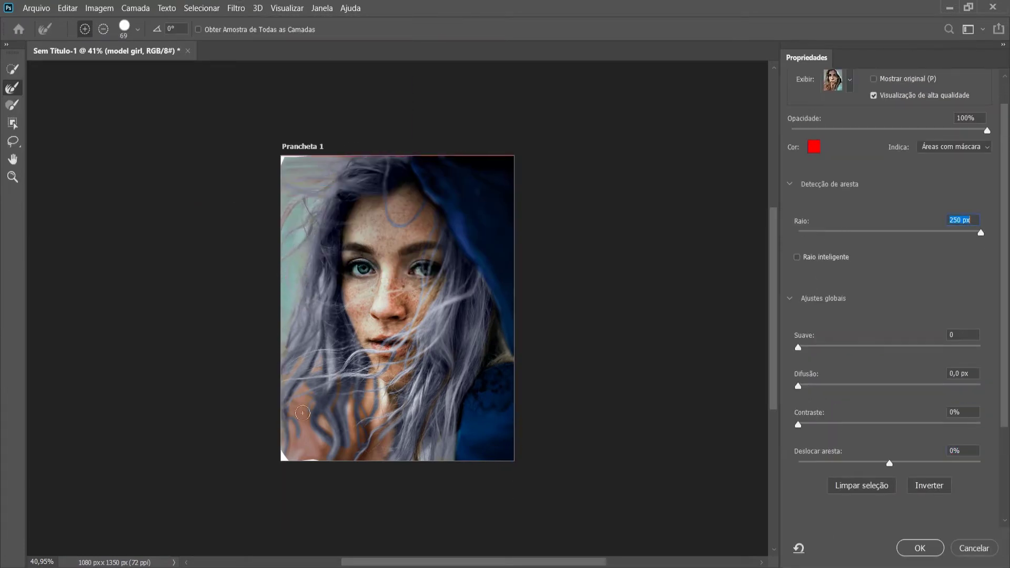
click(956, 549)
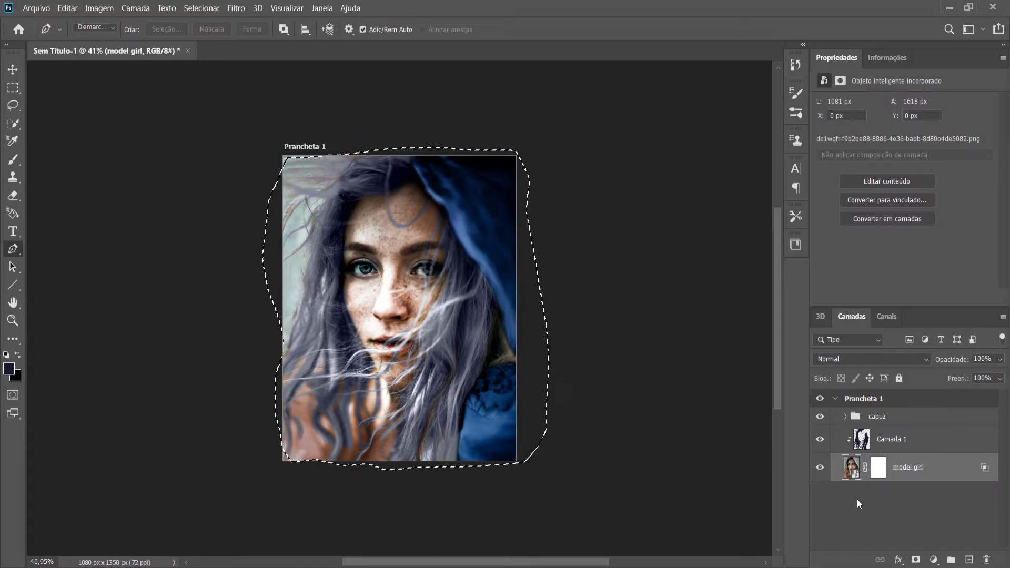
double_click(909, 467)
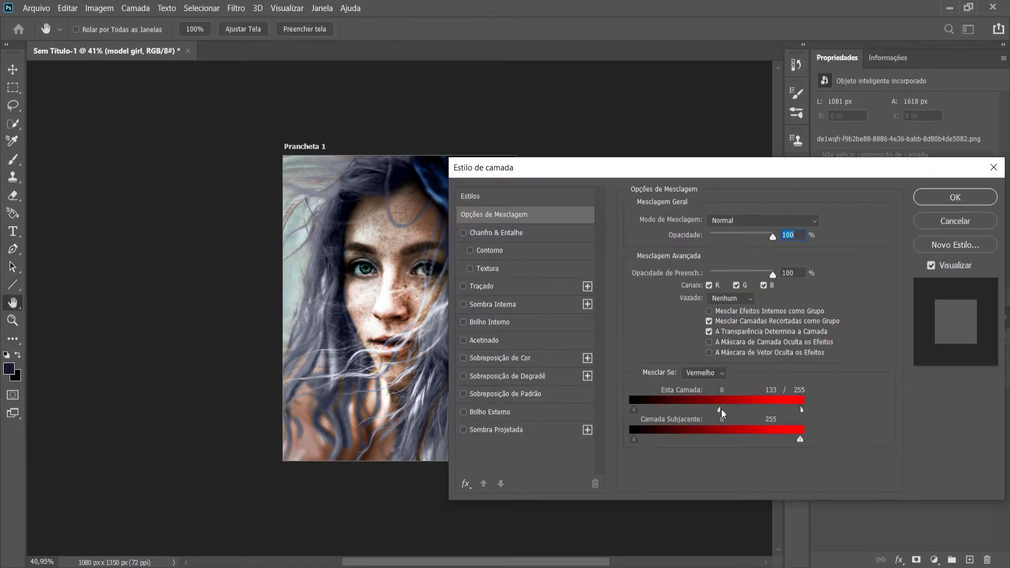
click(966, 200)
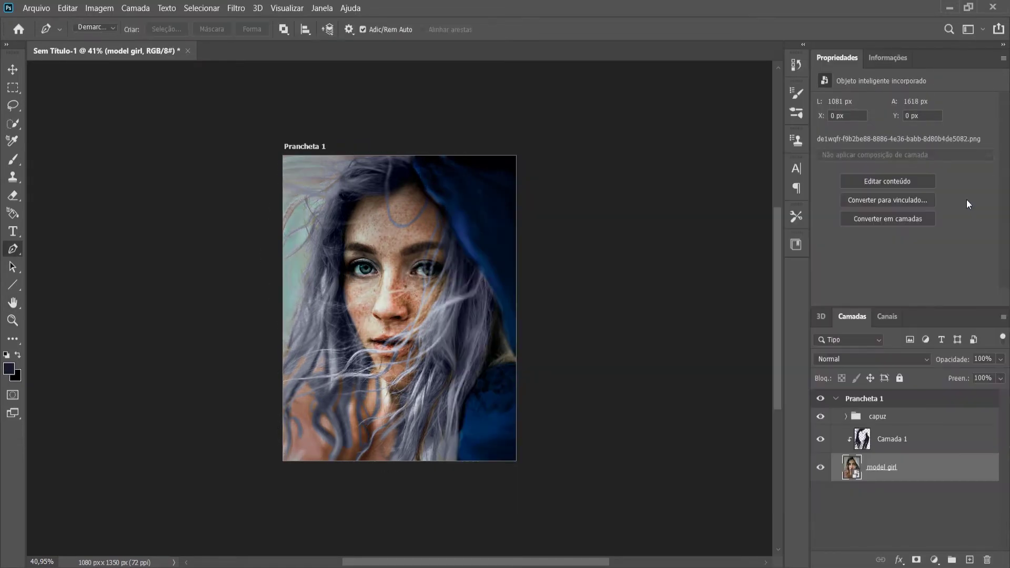
Step: Add a clipped Brightness/Contrast layer to Camada 1 with Brilho -30 and Contraste 16
click(902, 439)
scroll(398, 337, up, 2)
key(b)
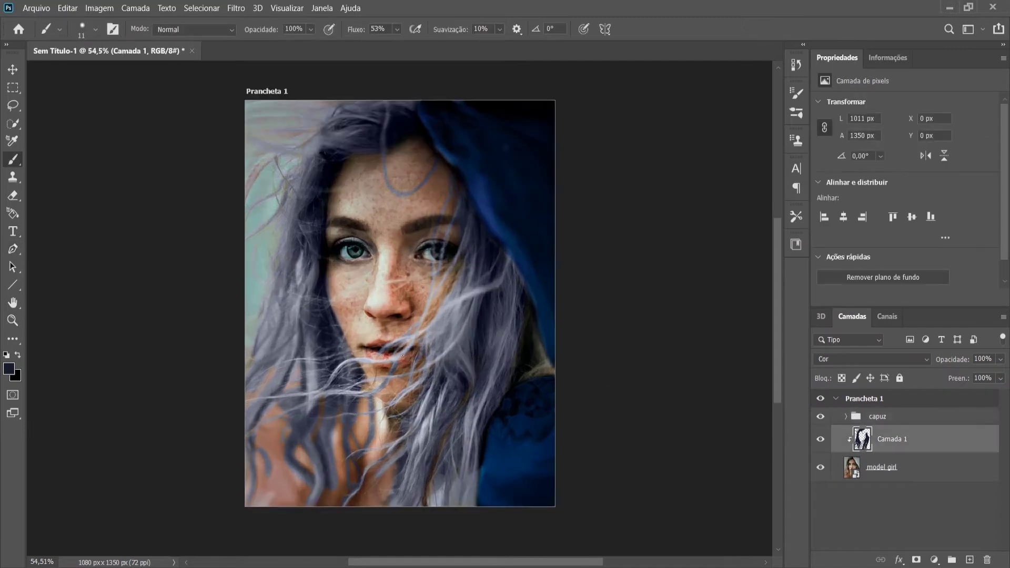
scroll(405, 414, down, 1)
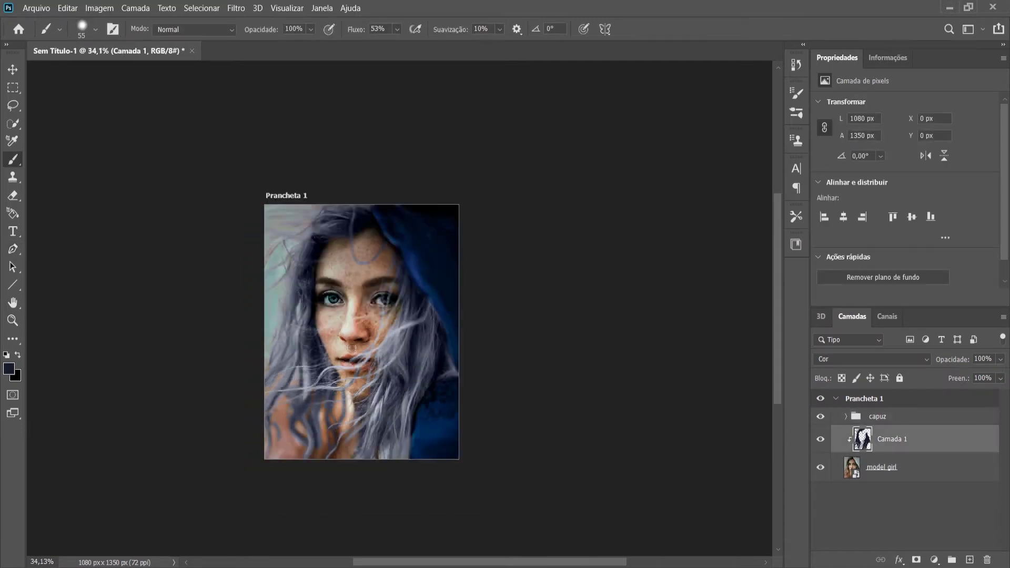
key(alt+bracketright)
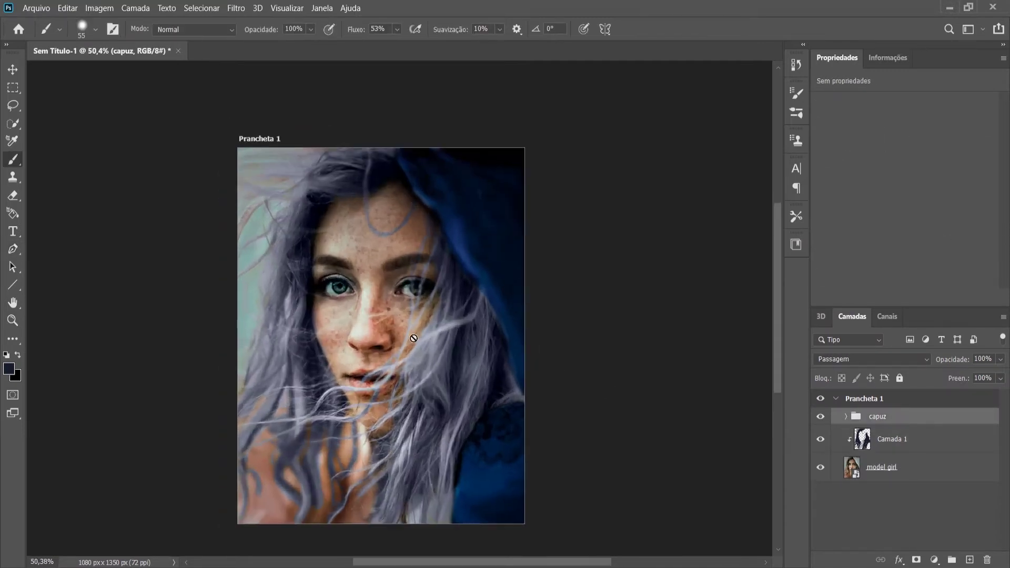
click(902, 438)
click(935, 560)
click(932, 360)
drag(906, 142, 899, 142)
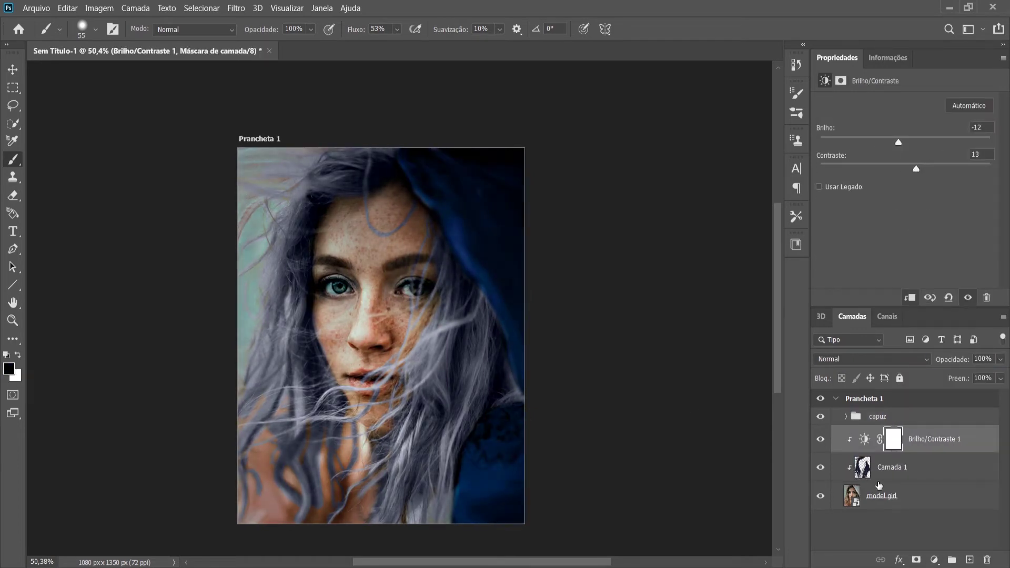
alt+click(879, 483)
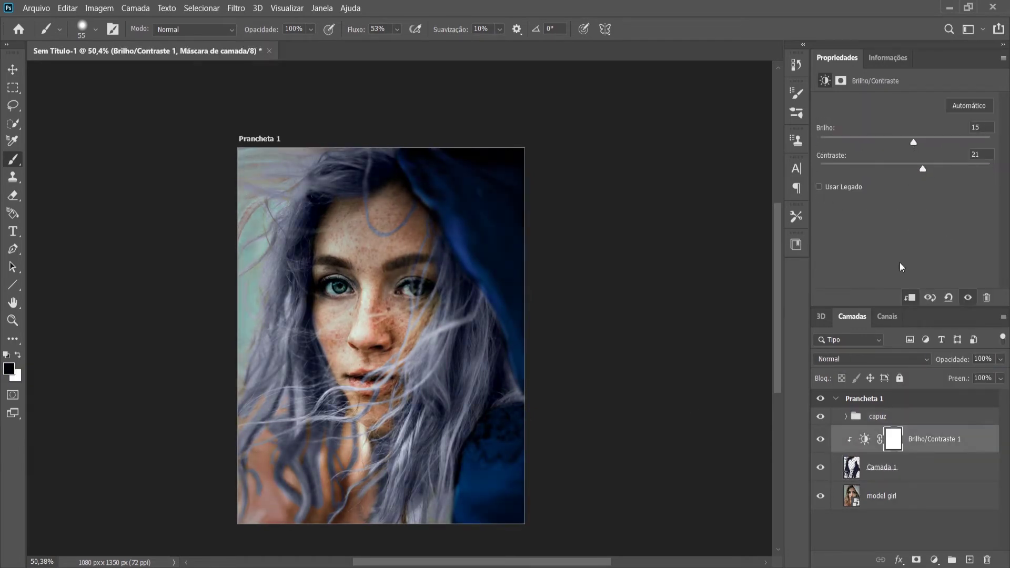
key(ctrl+z)
drag(903, 142, 888, 142)
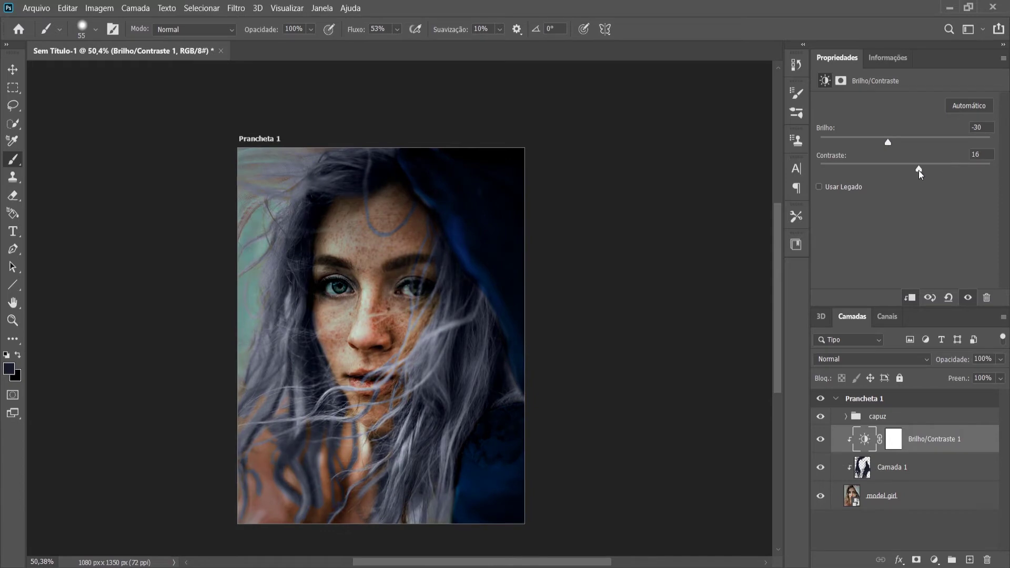
Step: Select the capuz group and place rinnegan.png over the face
click(901, 417)
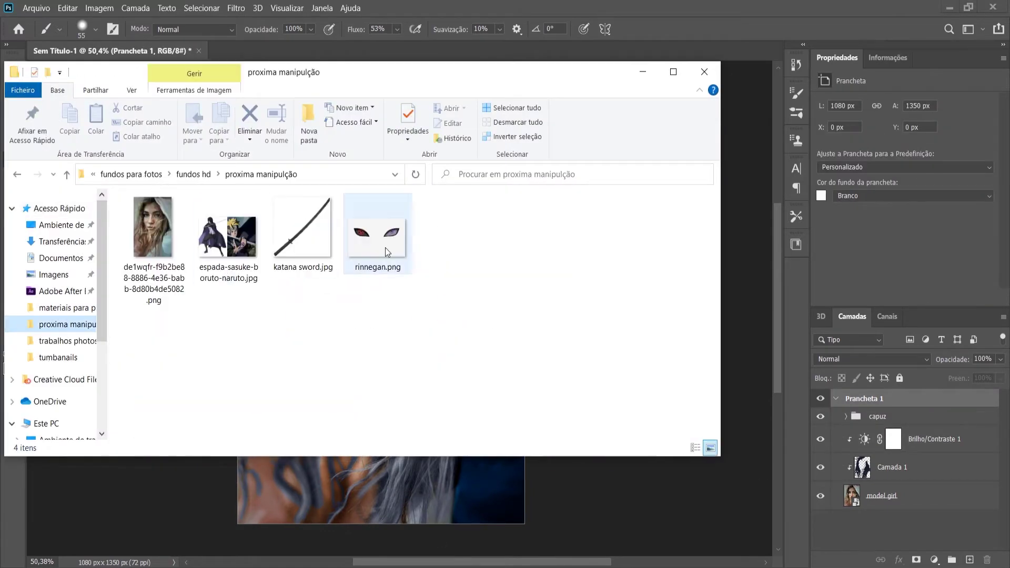
drag(385, 248, 394, 306)
key(Return)
click(871, 358)
Step: Use Blend If on the rinnegan layer to drop out its white background
key(Escape)
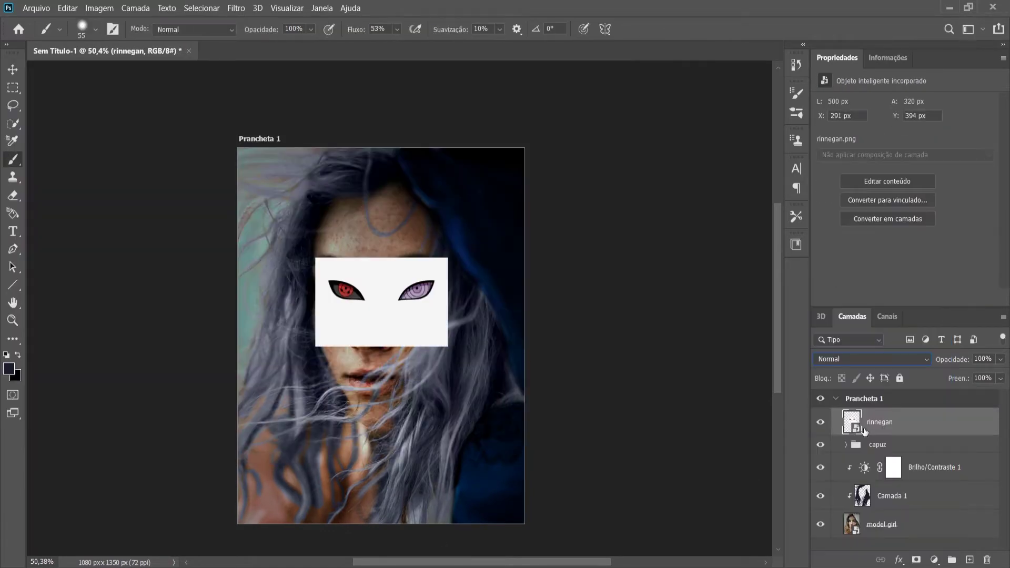
double_click(926, 424)
drag(800, 410, 712, 412)
key(Return)
Step: Duplicate the eye layer and mask out the purple eye on the sharing copy
key(ctrl+j)
key(ctrl+t)
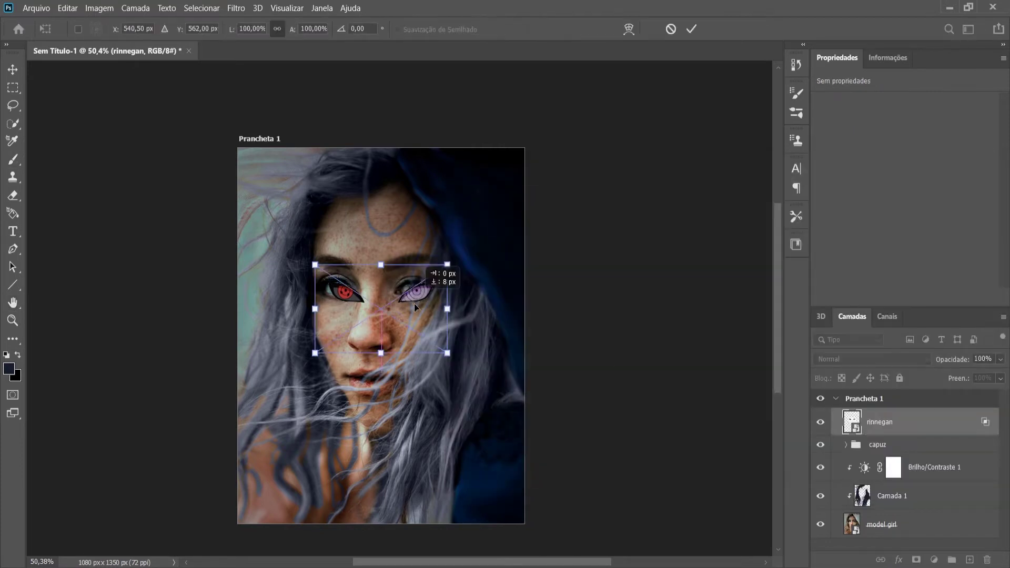
key(Return)
click(886, 452)
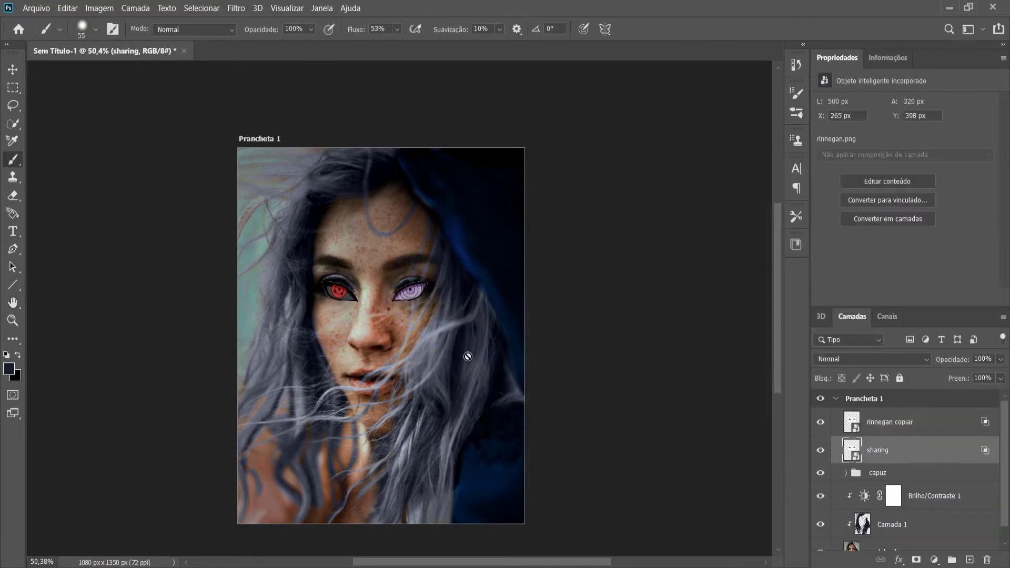
click(917, 559)
click(411, 290)
Step: Mask and hide rinnegan copiar, then show the sharing layer and start transforming it
click(918, 433)
click(916, 560)
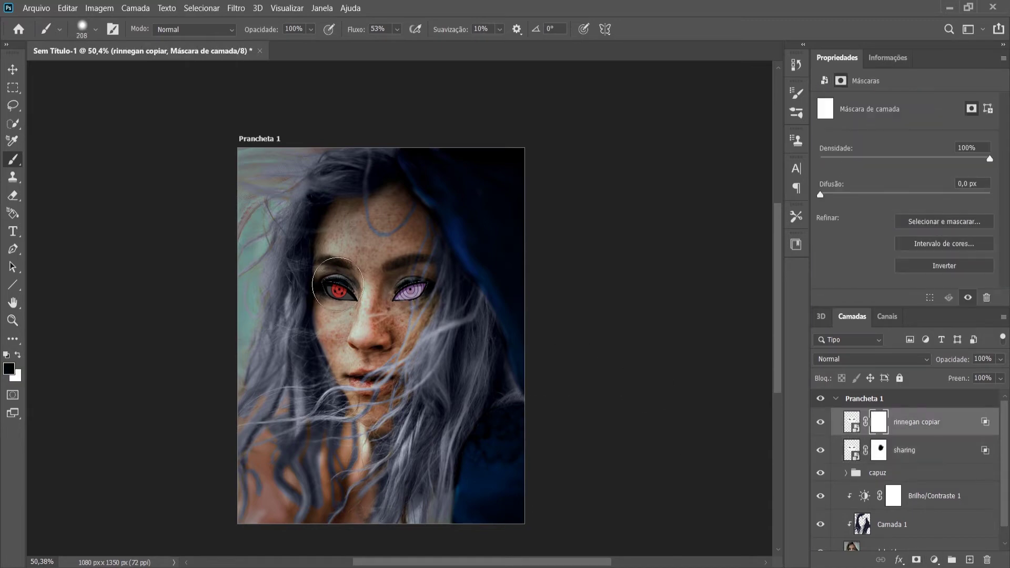
click(820, 422)
click(905, 450)
click(821, 450)
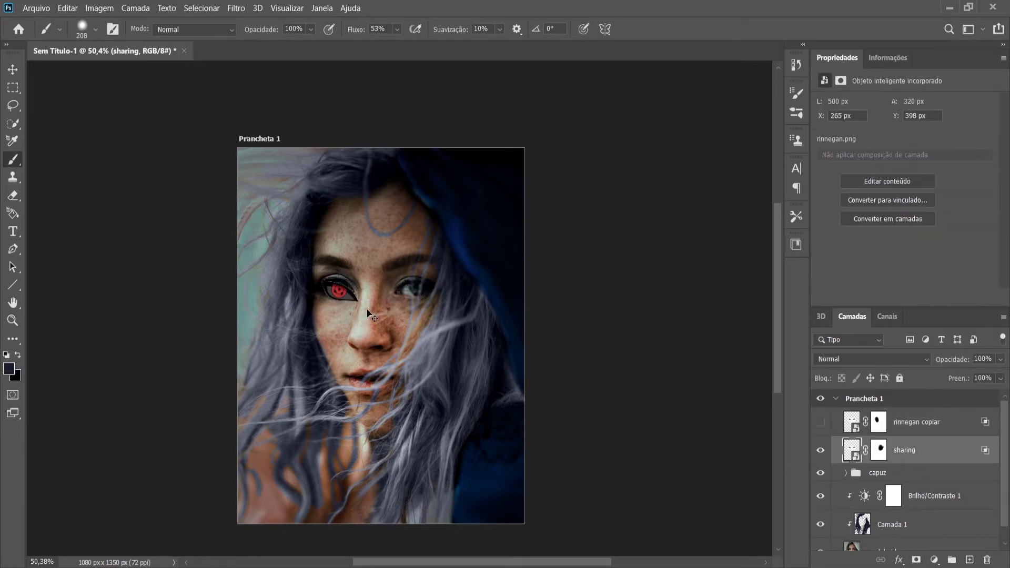
key(ctrl+t)
scroll(358, 284, up, 3)
Step: Commit the red eye's rotation and target the sharing mask with a full-opacity brush
scroll(358, 284, up, 2)
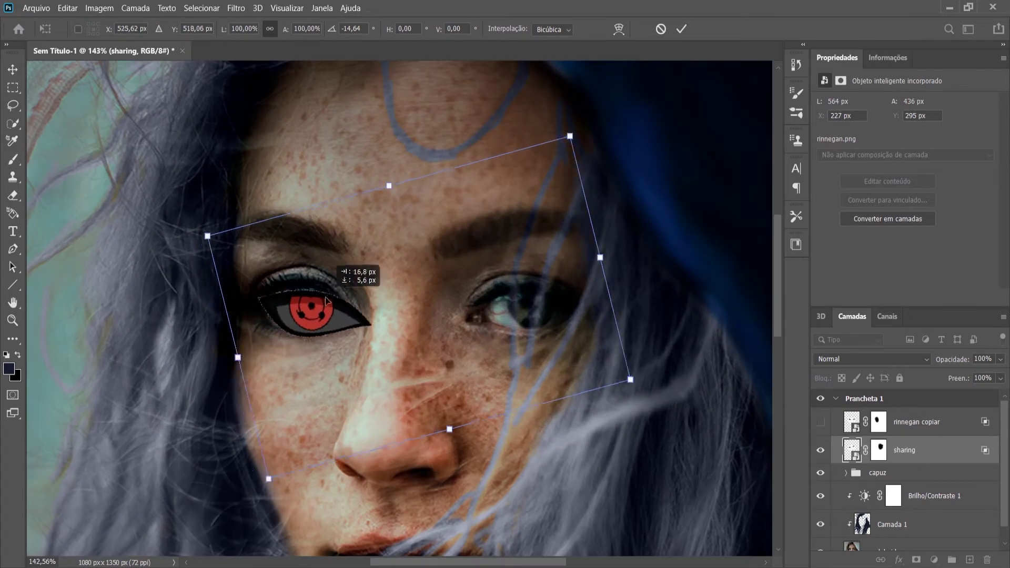
key(Return)
key(5)
key(5)
key(b)
key(0)
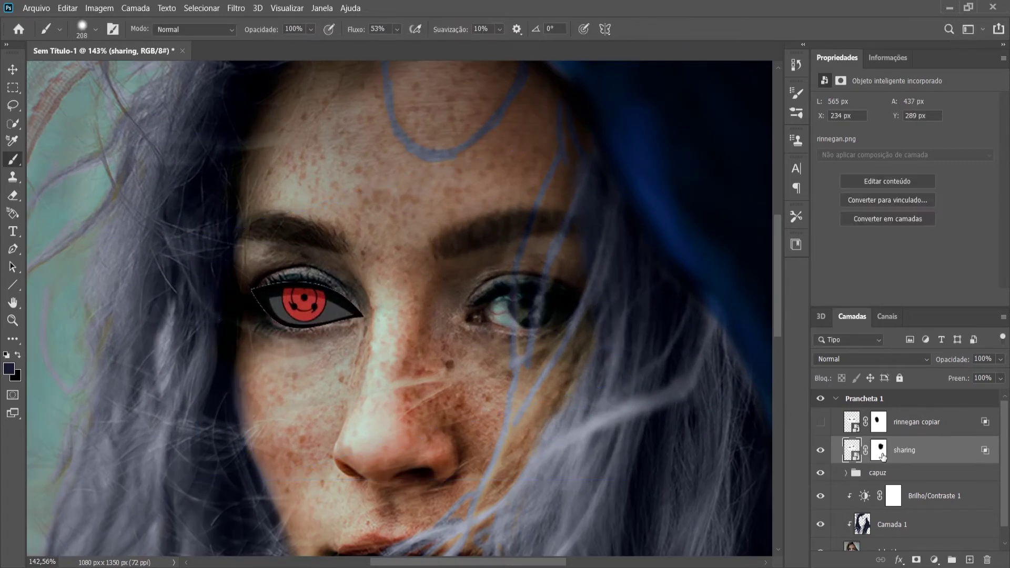
click(879, 450)
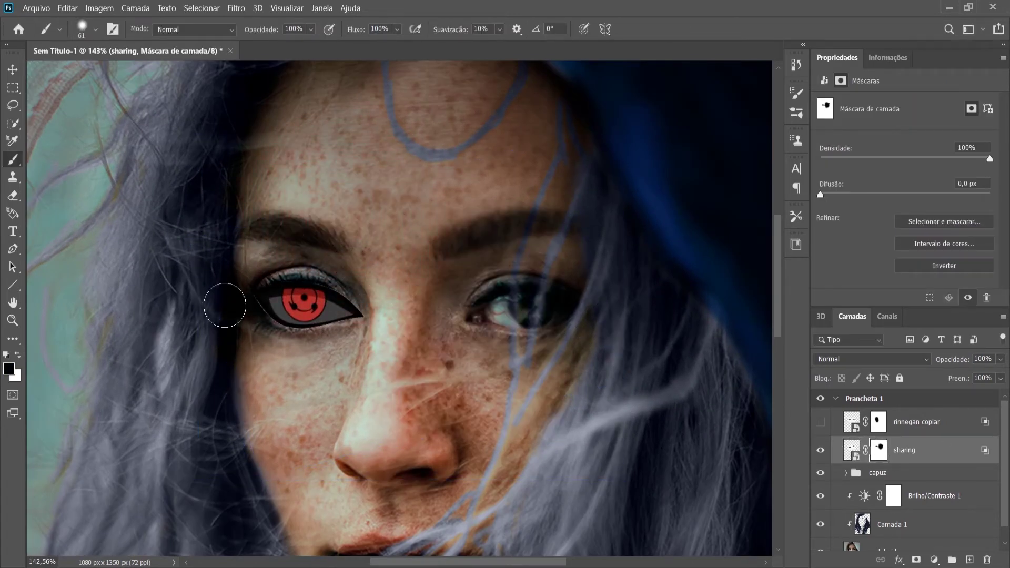
scroll(258, 263, down, 5)
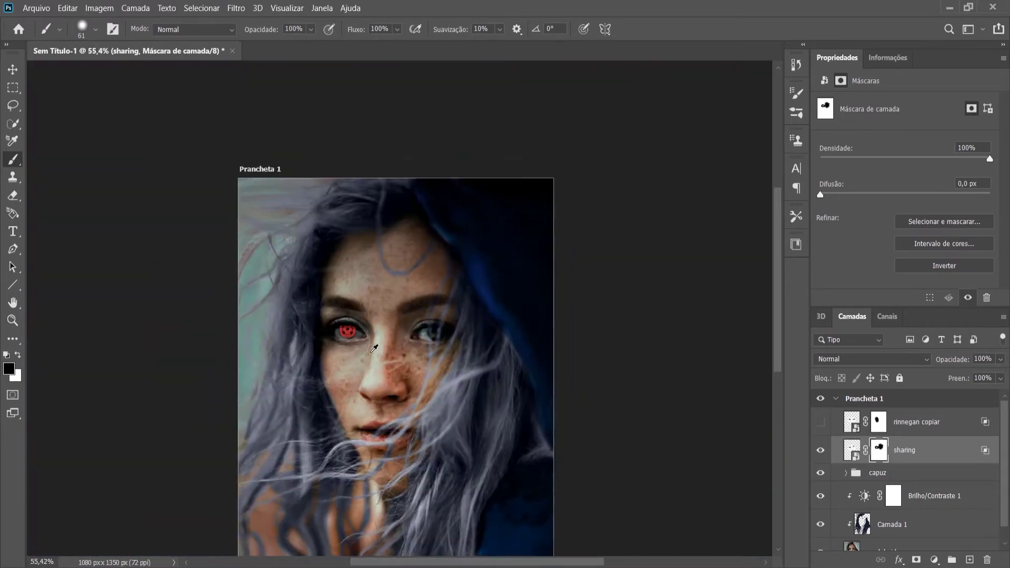
scroll(349, 329, up, 7)
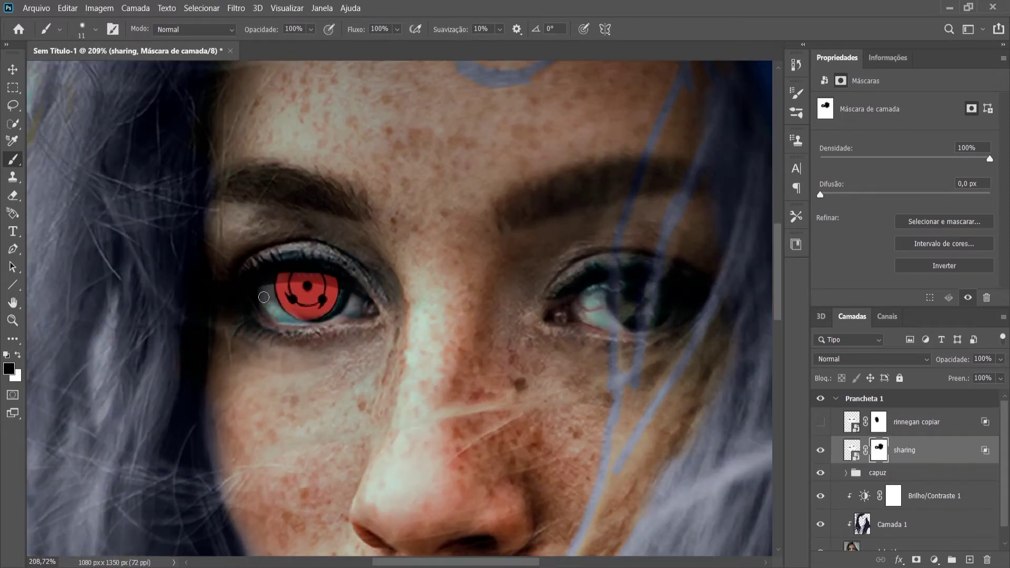
Step: Enlarge the sharingan eye slightly with Free Transform
click(11, 67)
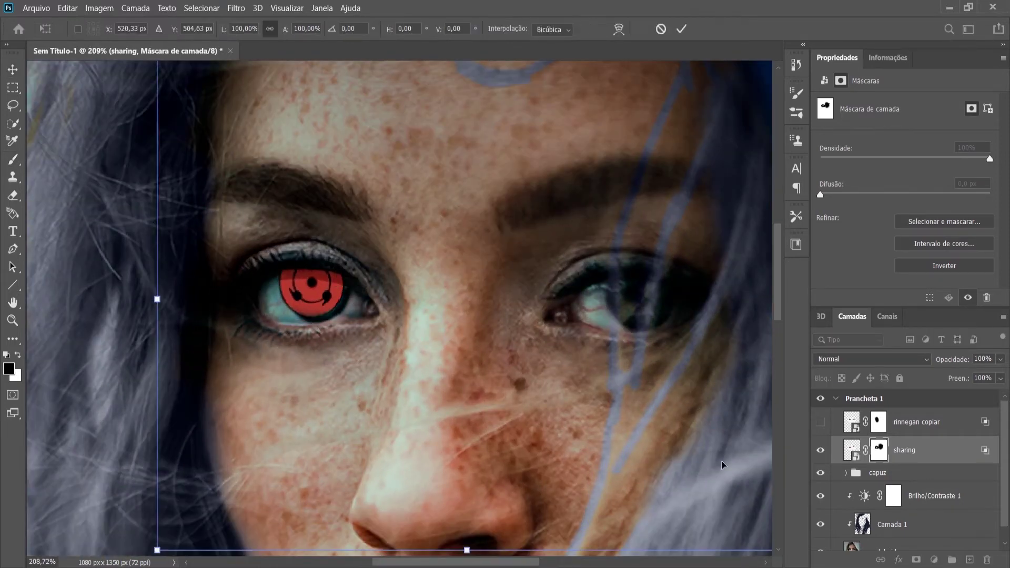
key(ctrl+t)
key(ctrl+0)
drag(525, 454, 531, 459)
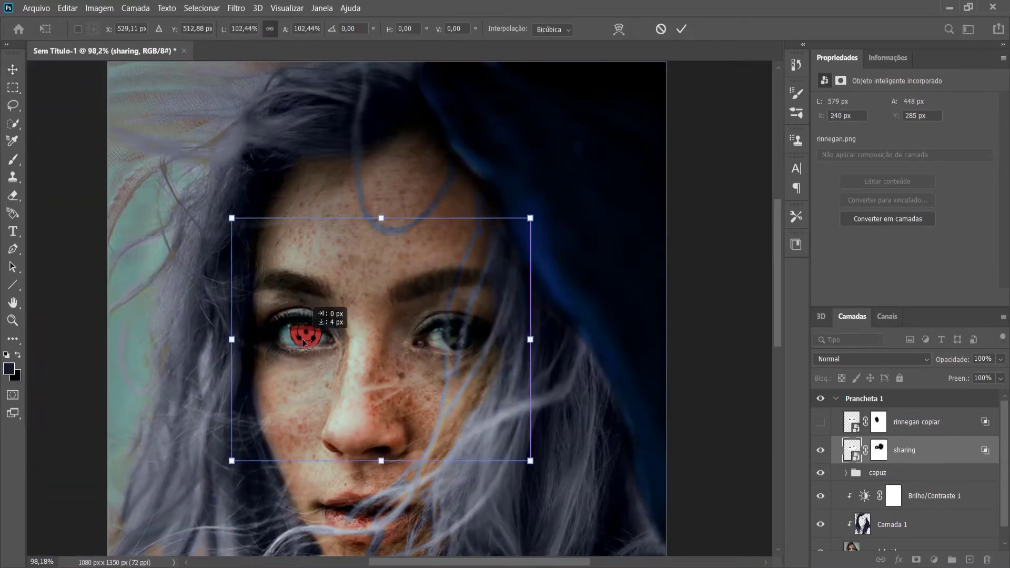
key(Return)
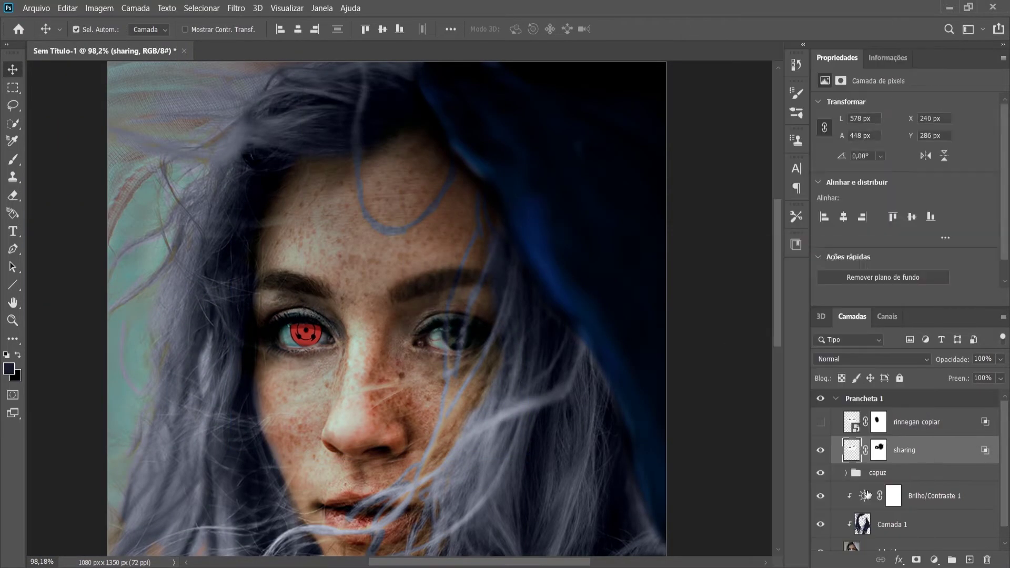
Step: Convert sharing to a Smart Object and warp the eye's left edges to fit the eyelid
right_click(906, 450)
click(845, 306)
key(ctrl+t)
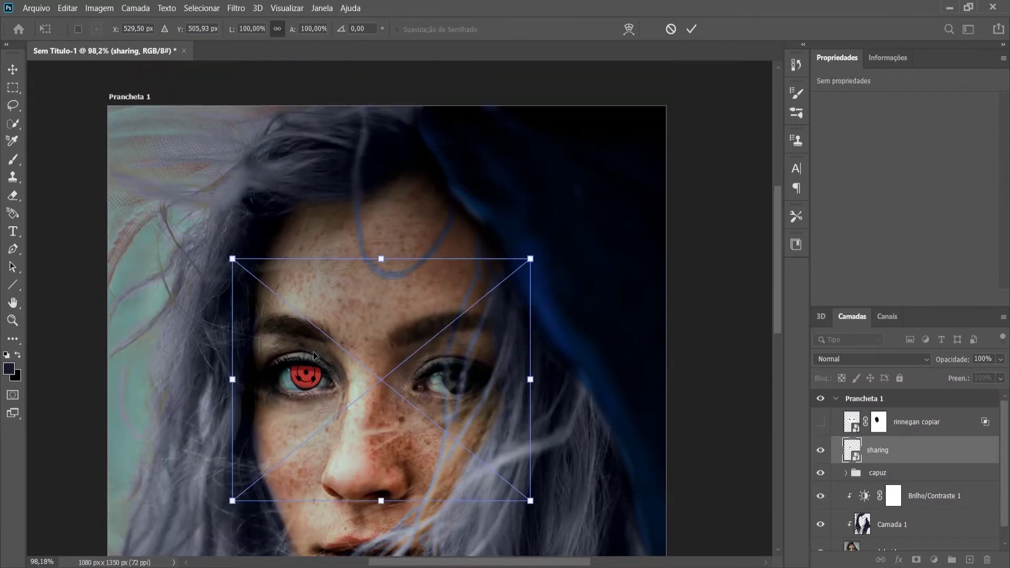
scroll(315, 253, up, 3)
drag(182, 328, 184, 311)
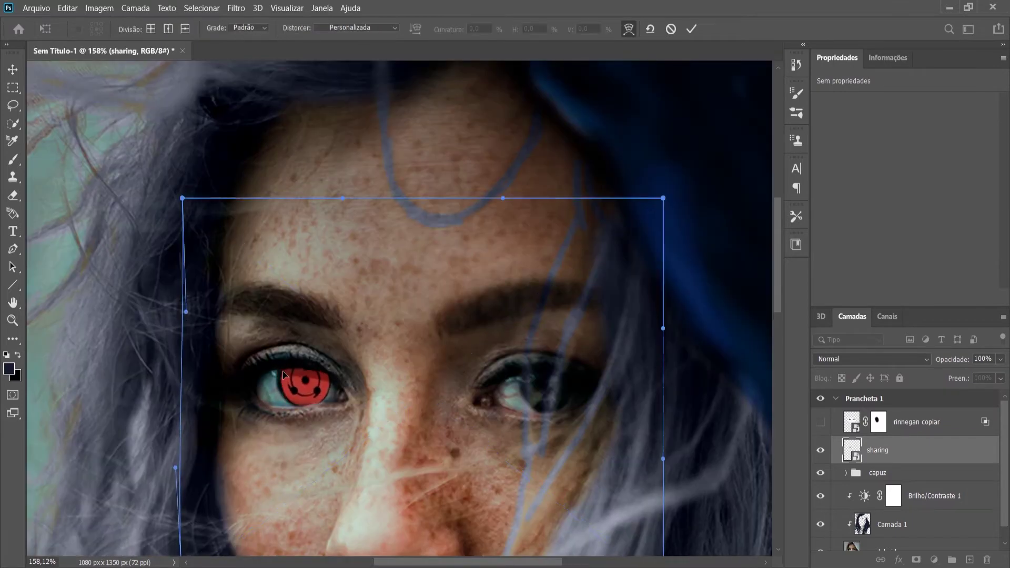
drag(182, 459, 174, 468)
key(Return)
Step: Add a fresh layer mask to the sharing layer for brush painting
click(916, 560)
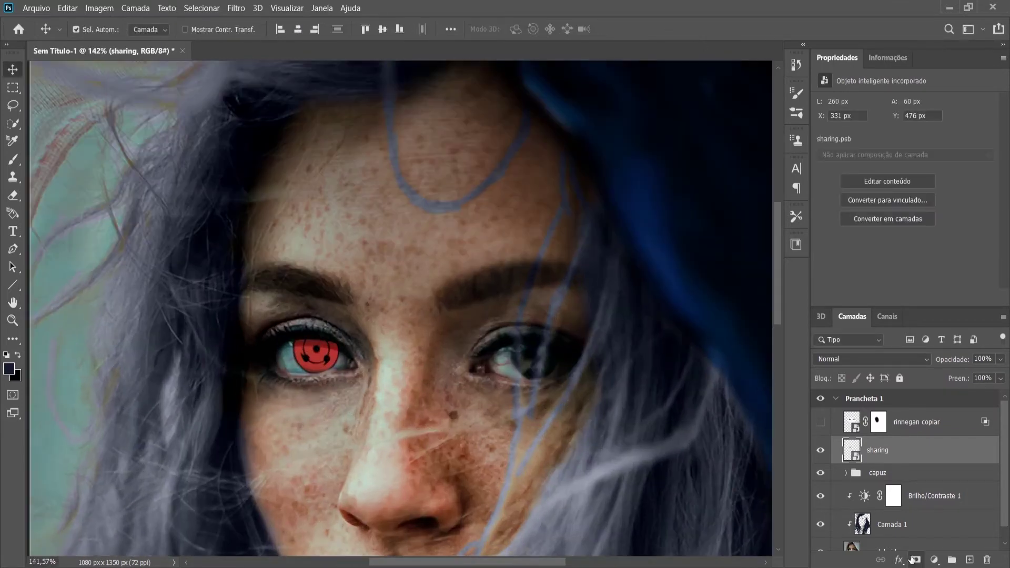
scroll(337, 346, up, 3)
key(b)
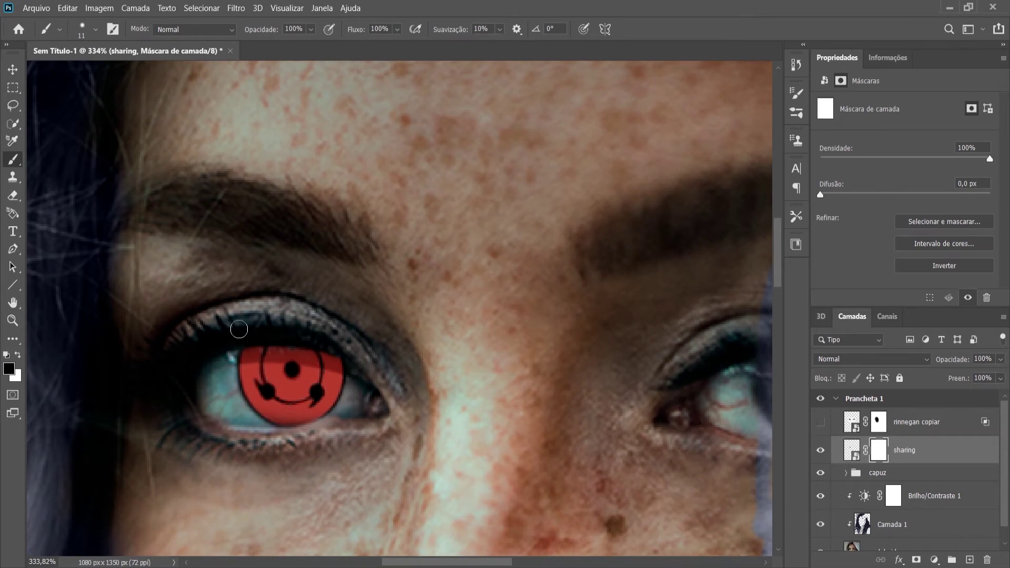
scroll(285, 357, down, 5)
scroll(316, 316, up, 2)
Step: Show rinnegan copiar and rotate and enlarge it over the right eye
scroll(316, 316, up, 1)
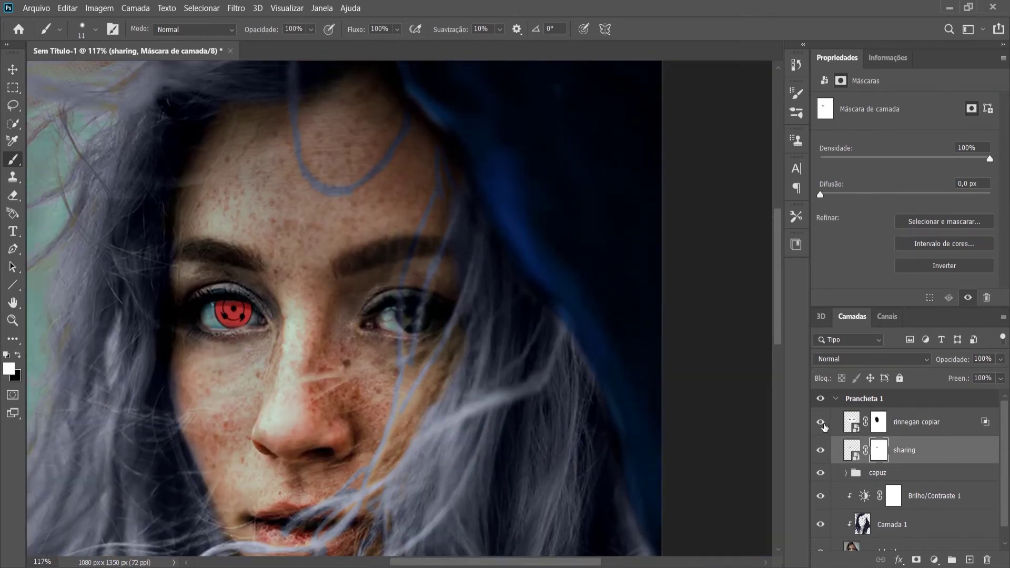
click(820, 422)
click(564, 249)
click(916, 422)
key(ctrl+t)
mouse_move(473, 457)
mouse_down()
mouse_move(453, 308)
mouse_move(442, 308)
mouse_up()
key(Return)
Step: Paint black on rinnegan copiar's mask with a small brush to hide the eye's outer corner
click(879, 423)
key(b)
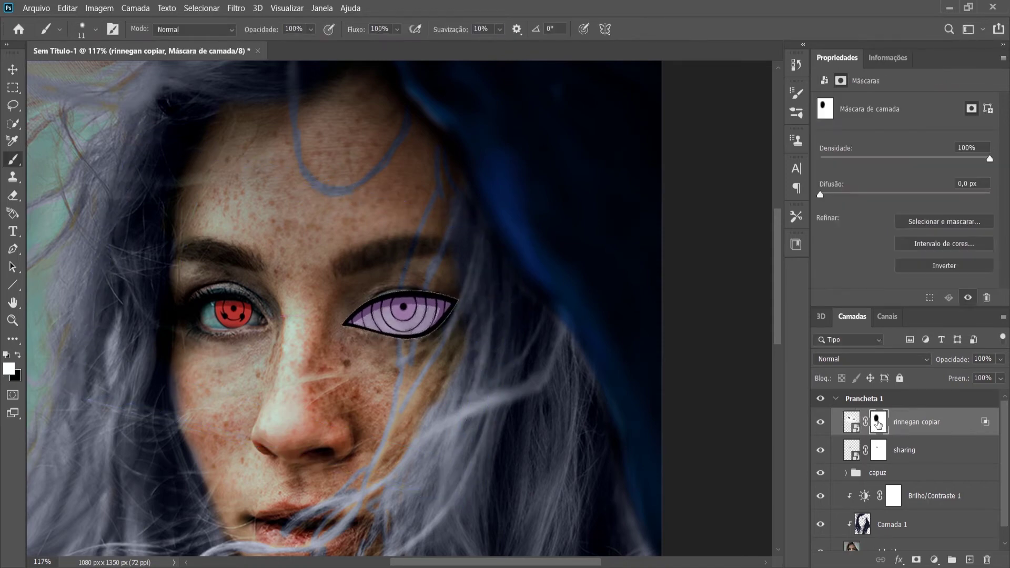
scroll(441, 300, up, 3)
key(bracketleft)
key(bracketleft)
key(bracketleft)
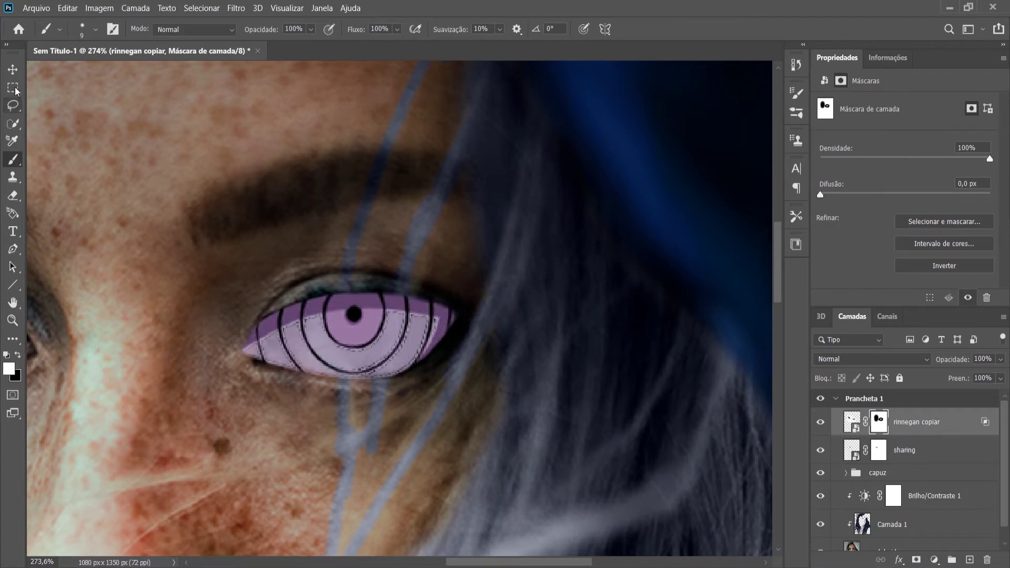
scroll(355, 344, down, 3)
key(v)
key(ctrl+t)
key(Return)
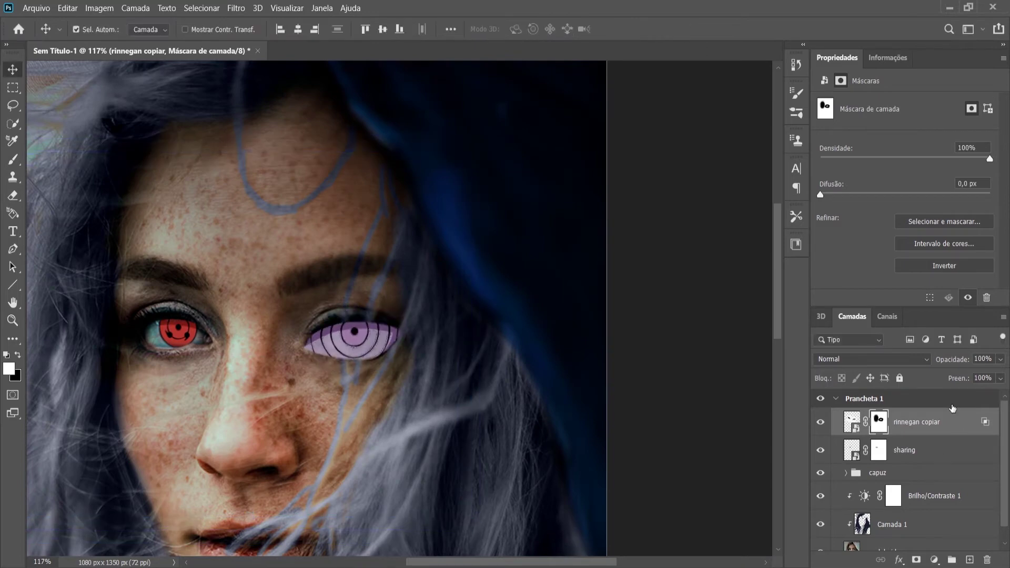
key(b)
key(x)
drag(403, 335, 420, 313)
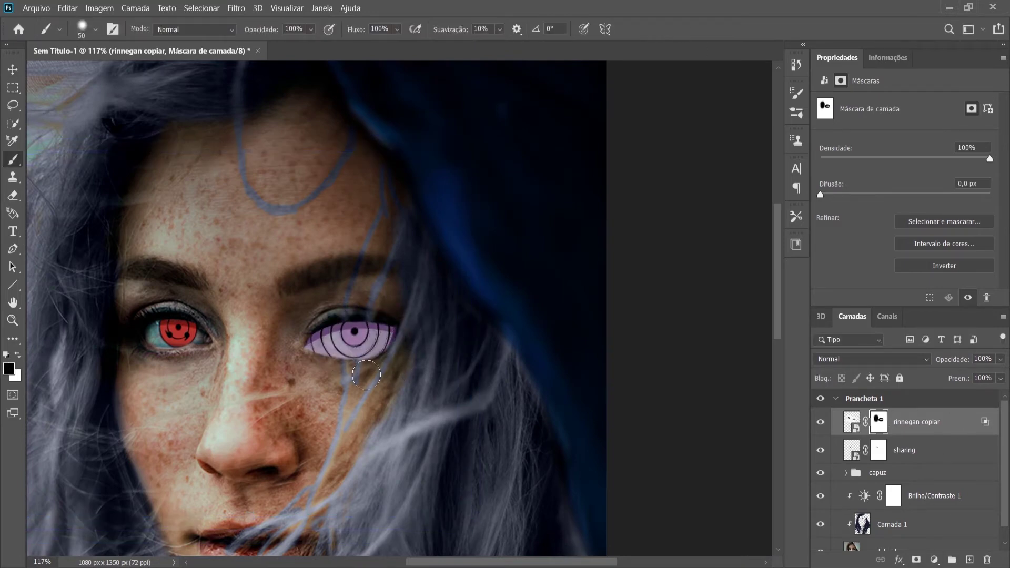
scroll(306, 308, down, 2)
scroll(263, 331, up, 2)
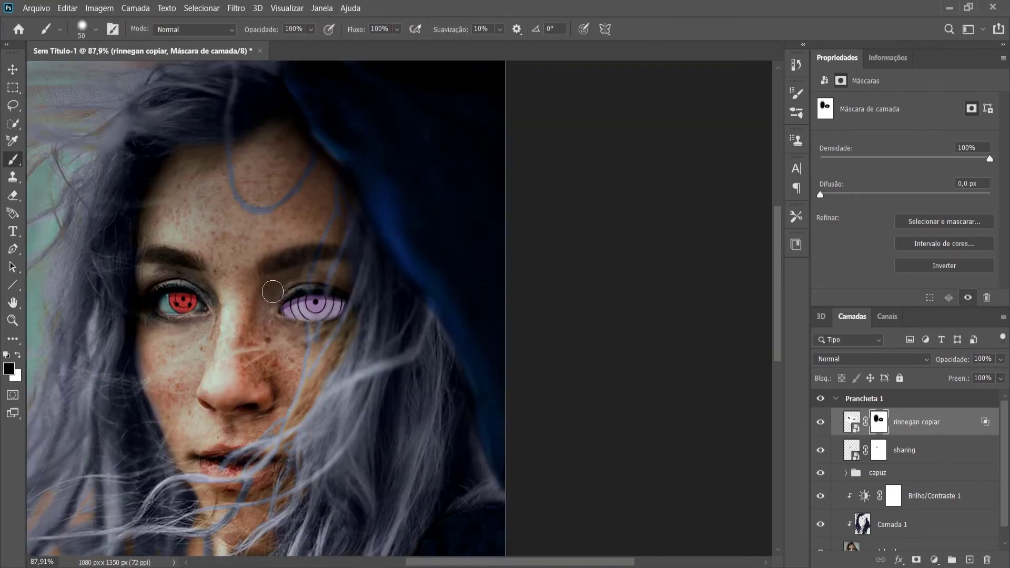
scroll(230, 353, down, 2)
Step: Refine the rinnegan mask, alternating white and black so it stays within the eyelids
key(ctrl+t)
drag(372, 202, 387, 200)
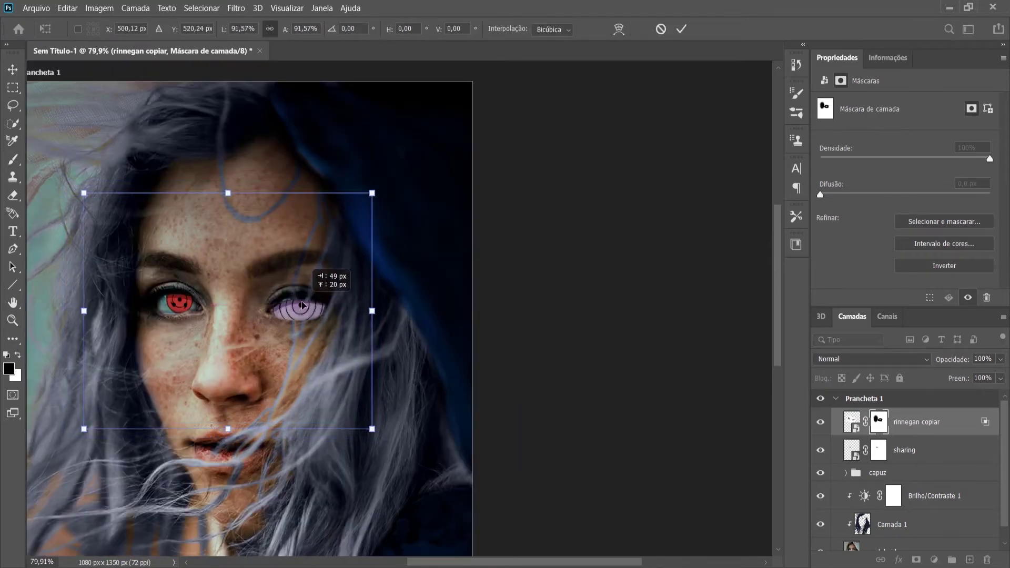
key(Escape)
key(x)
scroll(305, 315, up, 4)
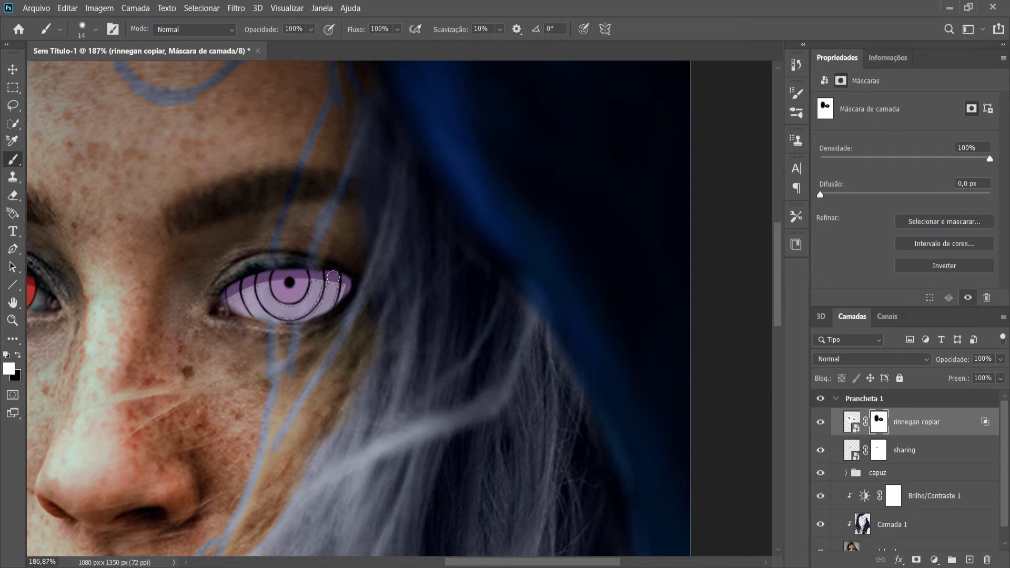
scroll(316, 312, down, 4)
scroll(239, 301, up, 4)
key(x)
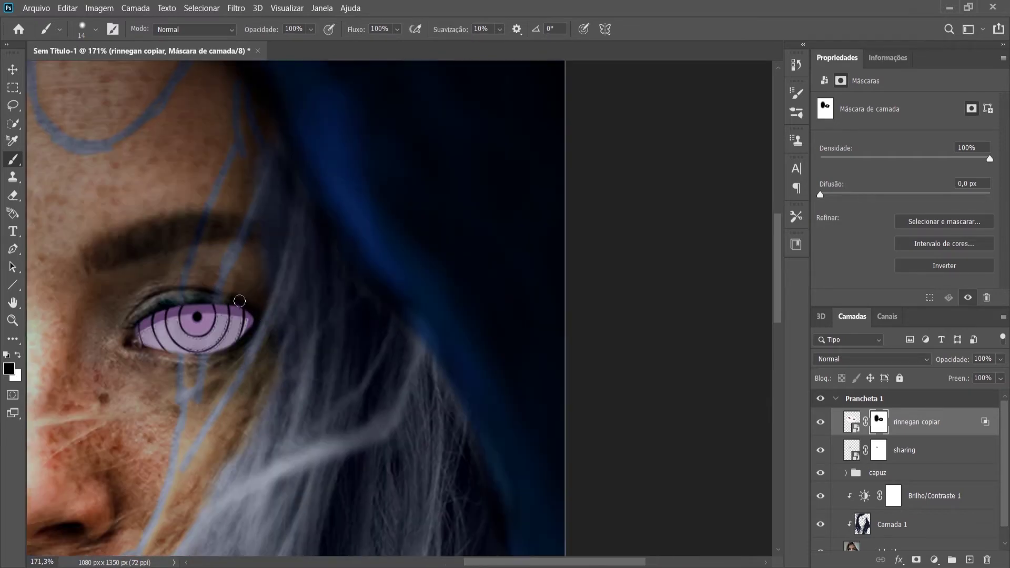
scroll(229, 303, down, 4)
scroll(316, 316, down, 2)
scroll(368, 327, up, 4)
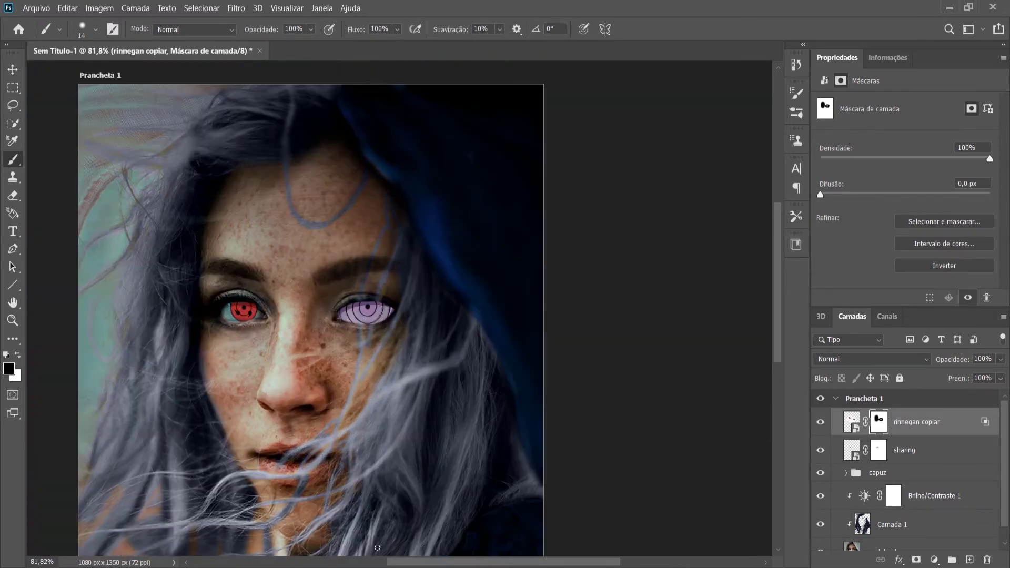
scroll(421, 333, down, 2)
key(ctrl+2)
scroll(421, 333, up, 2)
scroll(421, 333, down, 1)
Step: Add a Brightness/Contrast adjustment over the rinnegan eye and rasterize the sharing layer
click(935, 559)
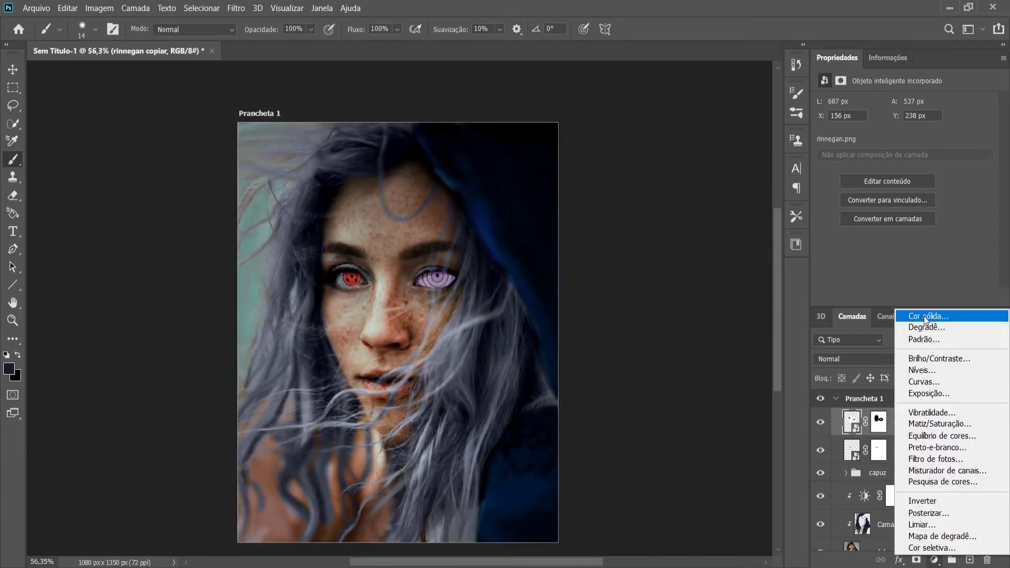
click(939, 366)
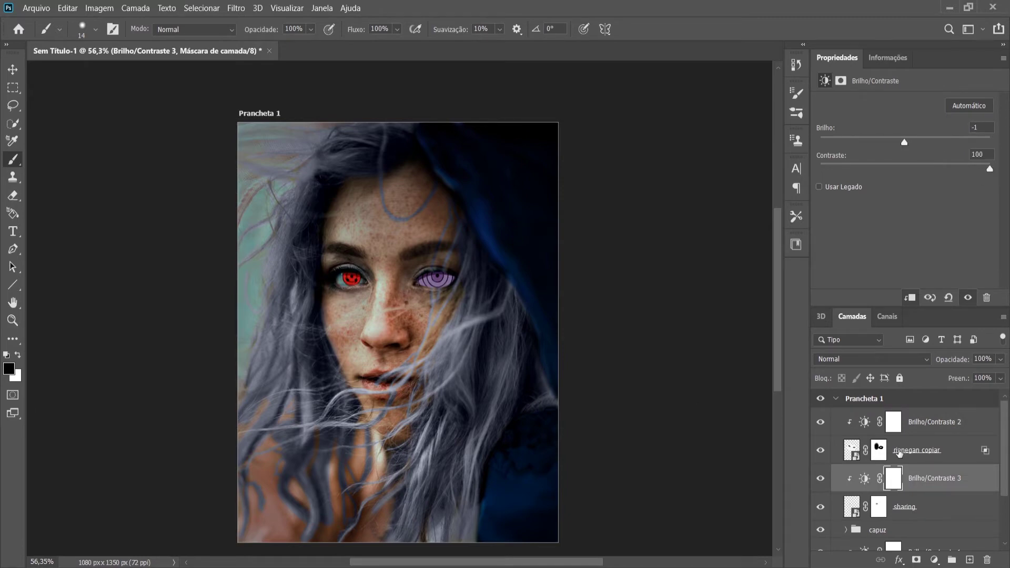
click(906, 507)
click(575, 248)
right_click(905, 507)
click(726, 243)
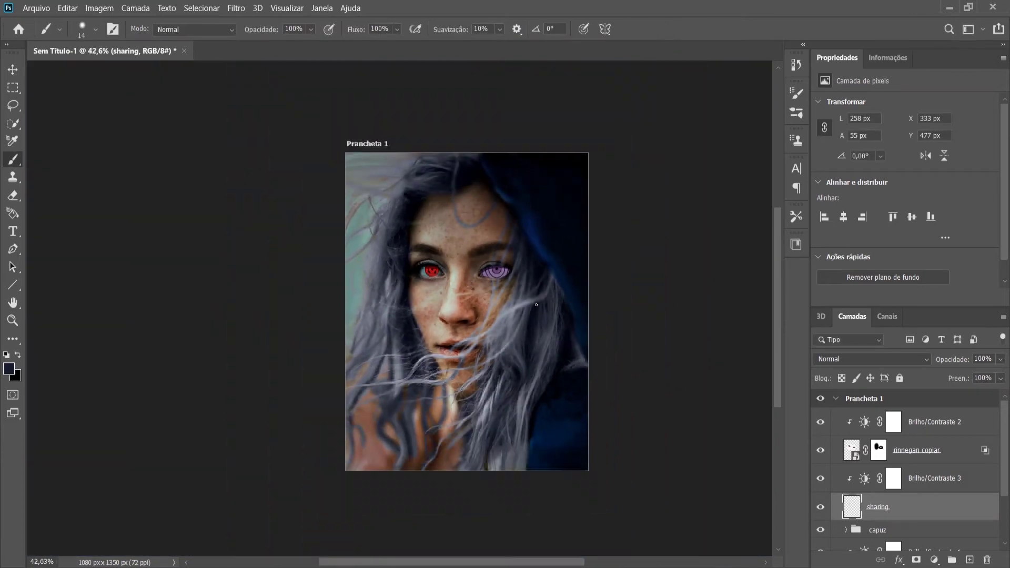
Step: Add a new empty layer, Camada 2, above Brilho/Contraste 2
scroll(537, 304, up, 2)
click(915, 422)
key(ctrl+shift+alt+n)
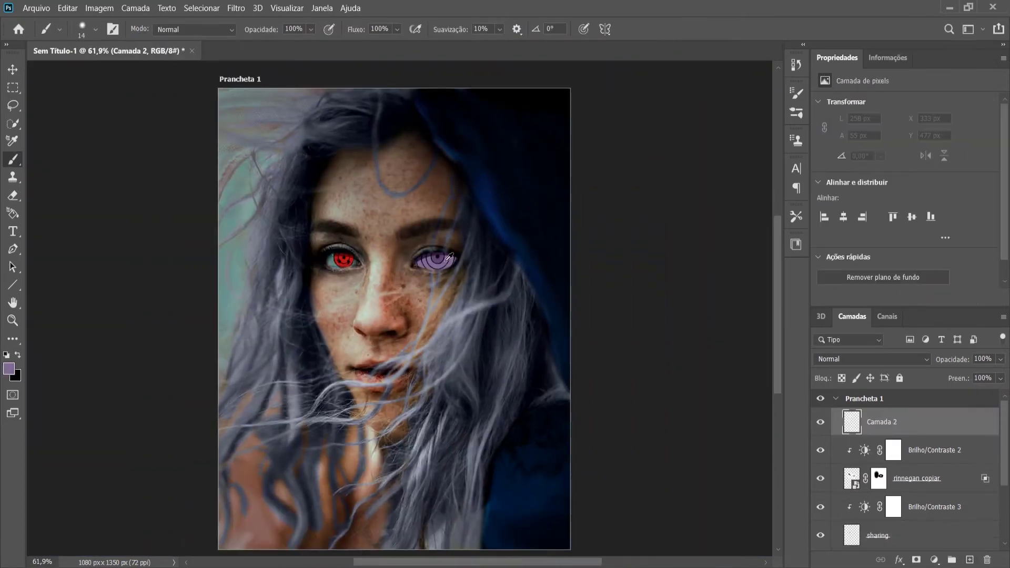
Step: Set Camada 2 to Color Dodge (Subexposição de Cores) and test a glow stroke over the rinnegan
click(872, 359)
click(842, 349)
scroll(437, 264, up, 3)
drag(410, 260, 489, 258)
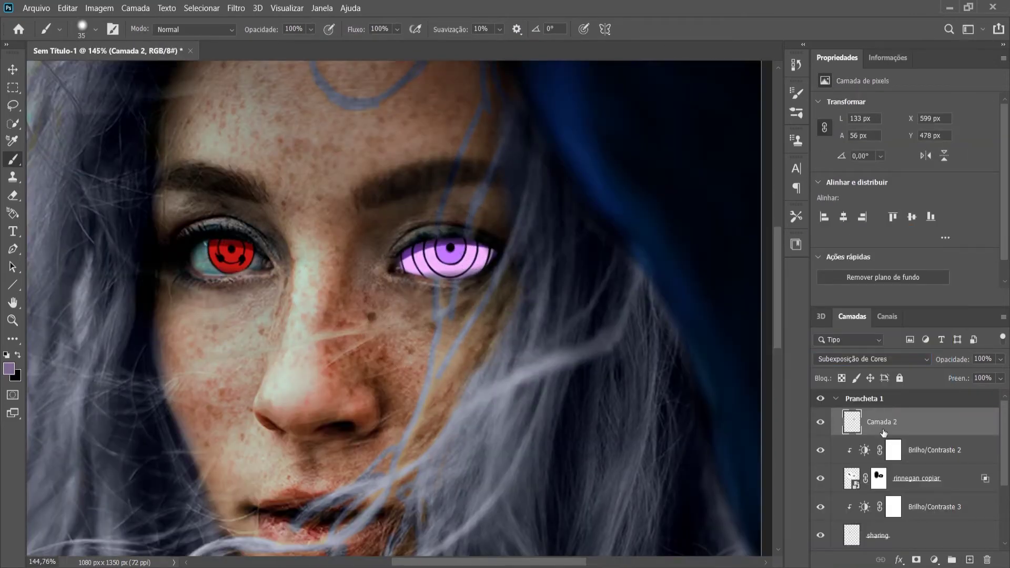
key(ctrl+z)
Step: Adjust Blend If on the rinnegan copiar layer style and clean its mask around the eye
double_click(942, 479)
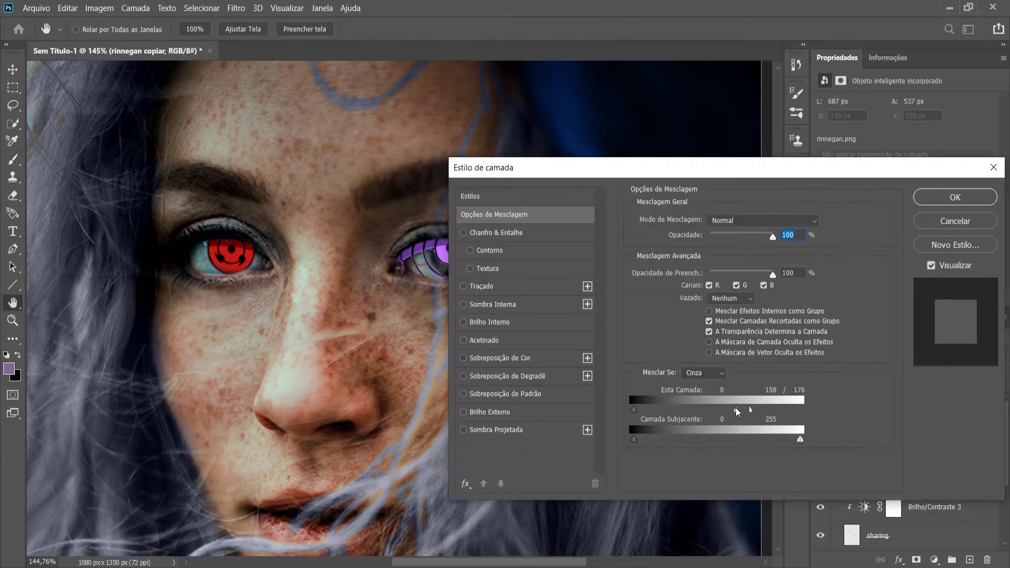
drag(738, 412, 804, 409)
drag(940, 166, 834, 332)
click(850, 363)
key(b)
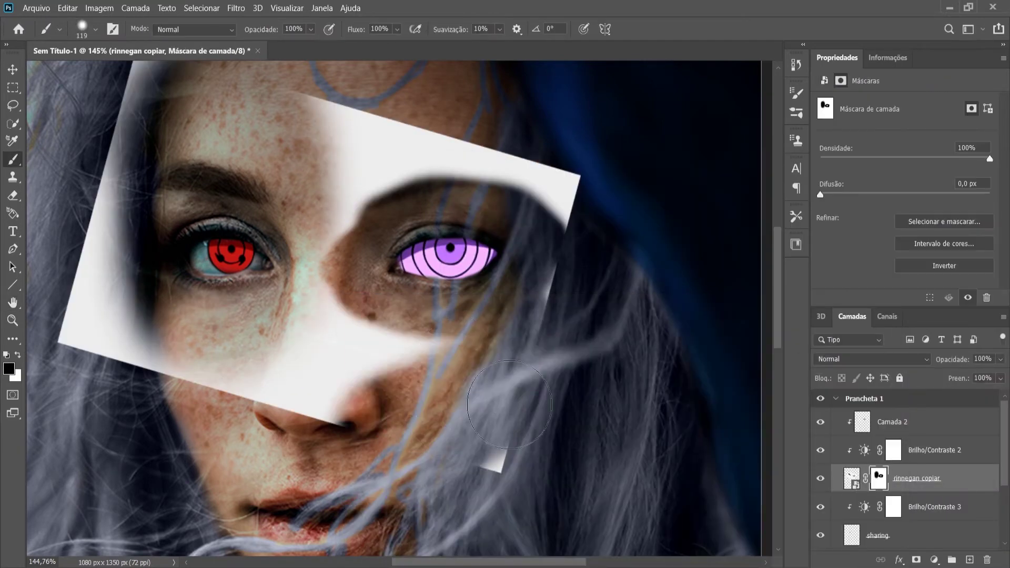
mouse_move(510, 405)
mouse_down()
mouse_move(342, 132)
mouse_move(606, 237)
mouse_move(136, 259)
mouse_up()
scroll(353, 263, down, 3)
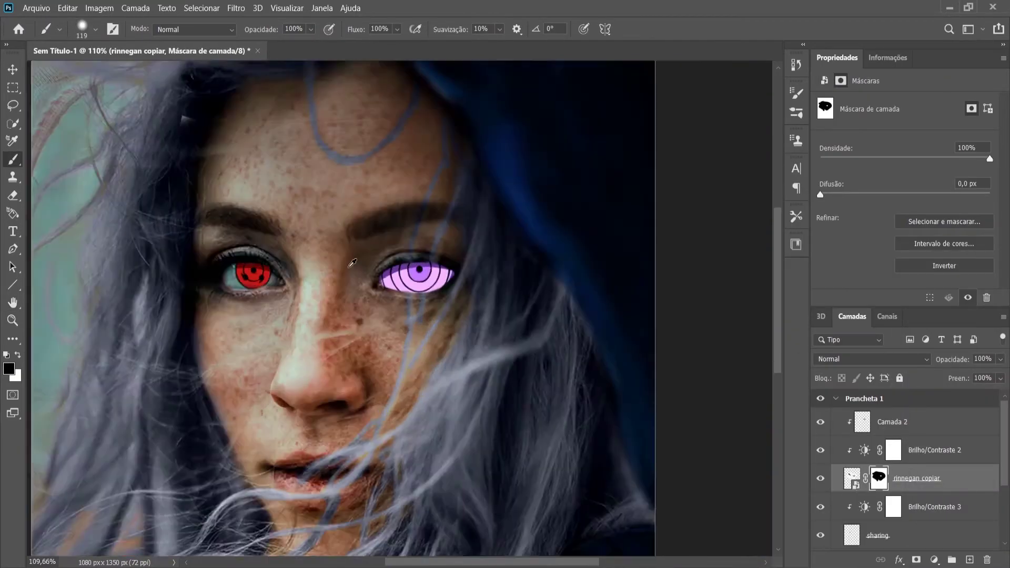
scroll(352, 263, up, 2)
scroll(408, 333, up, 3)
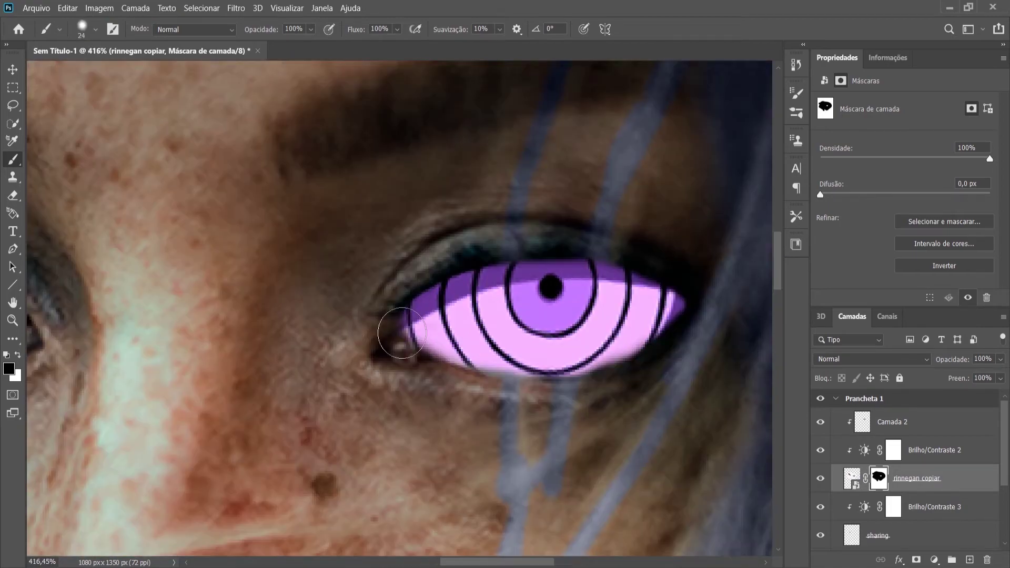
scroll(402, 332, down, 3)
Step: Set Camada 2 to Color Dodge and add Camada 3 clipped above Brilho/Contraste 3 for the sharingan
click(873, 359)
click(842, 343)
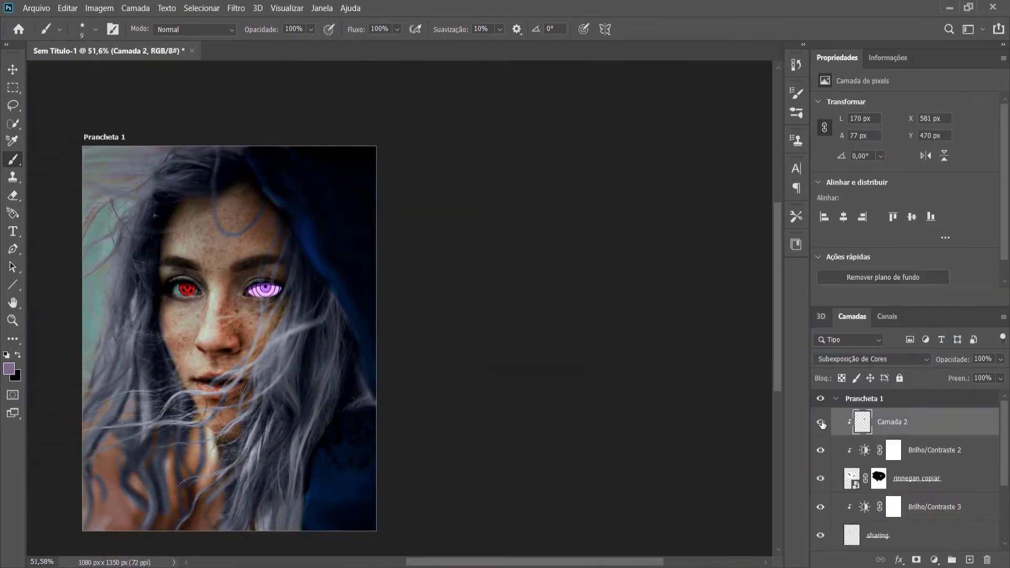
scroll(174, 300, up, 3)
click(894, 507)
click(970, 559)
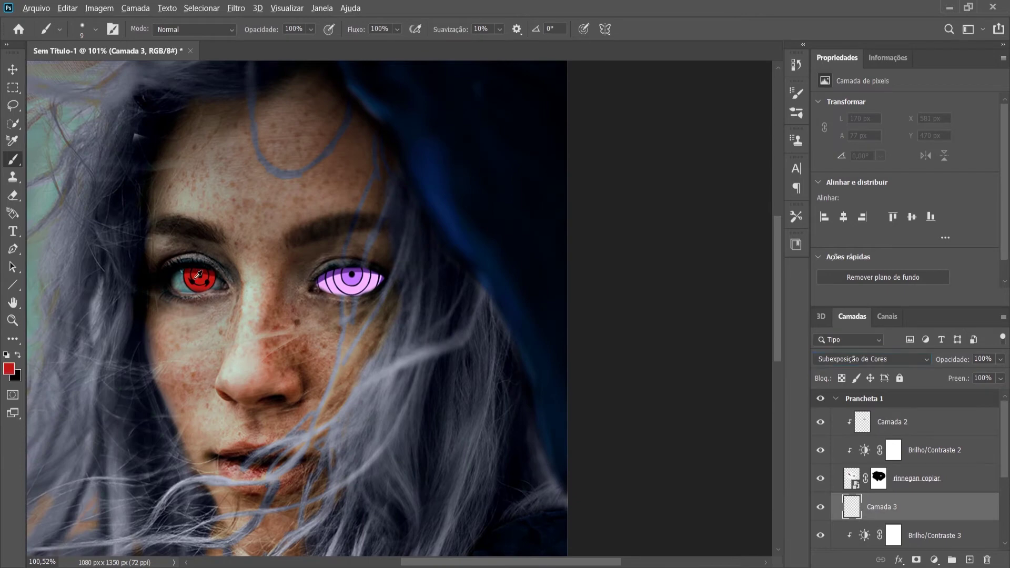
scroll(199, 274, up, 2)
scroll(210, 284, down, 3)
scroll(237, 316, down, 1)
key(ctrl+alt+g)
scroll(433, 523, up, 1)
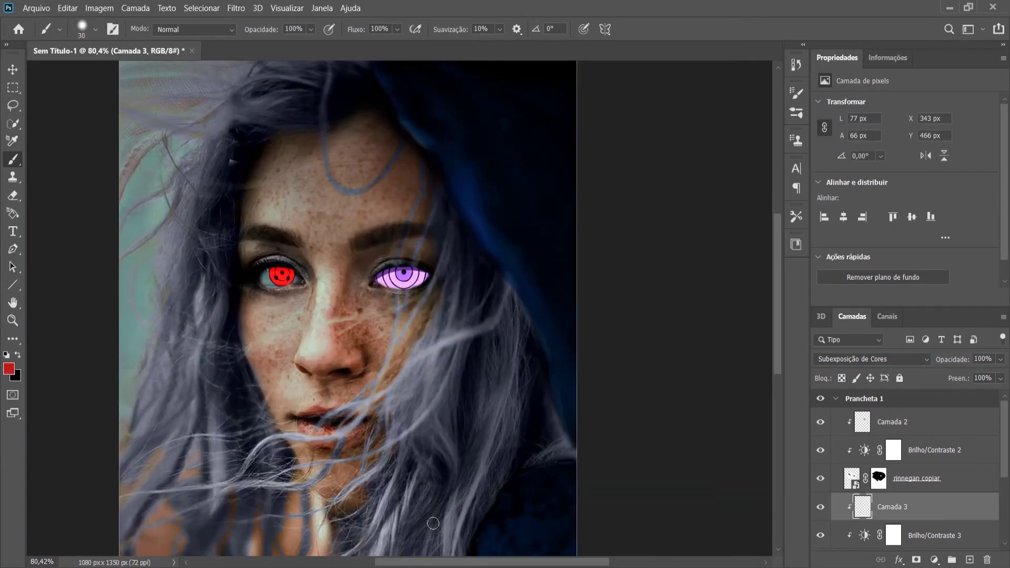
scroll(433, 523, down, 2)
Step: Add a Hue/Saturation adjustment at the top of the layer stack
click(893, 421)
click(935, 559)
click(937, 365)
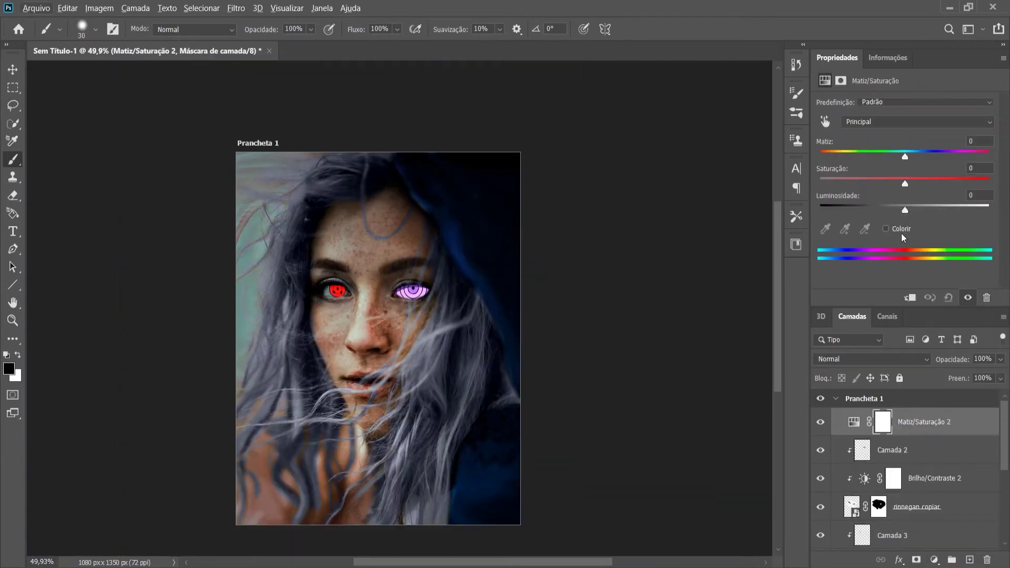
Step: Colorize Hue/Saturation 2 purple, invert its mask, and paint the tint around the rinnegan eye
click(887, 229)
drag(822, 156, 955, 157)
drag(906, 210, 946, 211)
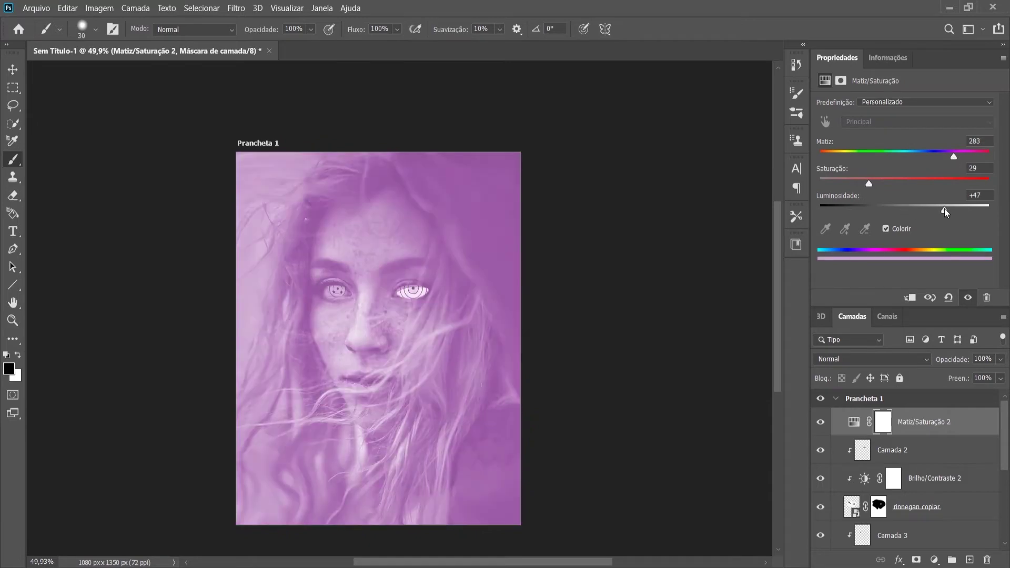
key(ctrl+i)
scroll(379, 295, up, 3)
key(x)
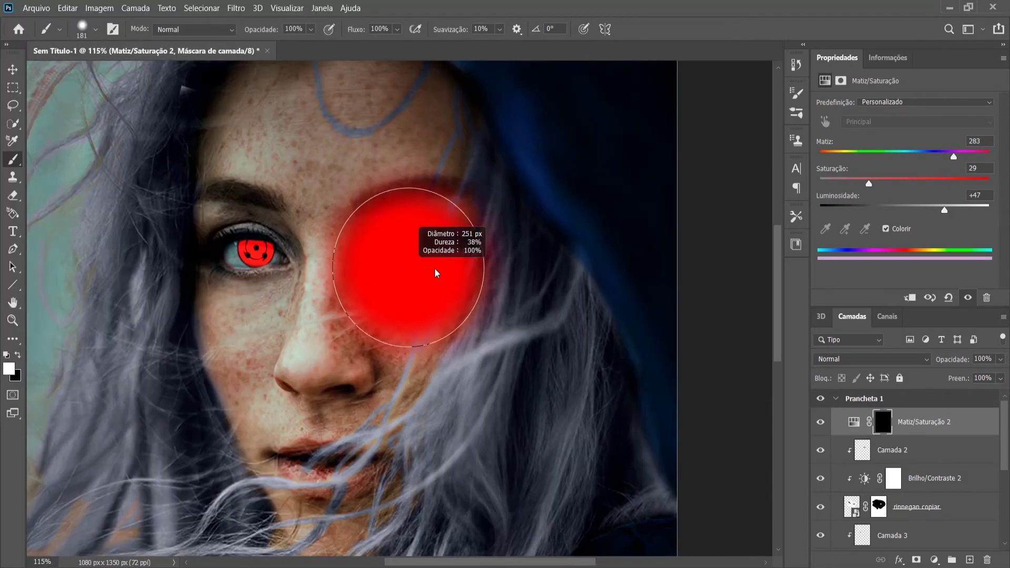
mouse_move(392, 279)
mouse_down()
mouse_move(476, 282)
mouse_move(474, 410)
mouse_up()
Step: Switch the purple tint to Overlay (Sobrepor) blending and repaint the glow around the rinnegan
click(871, 359)
click(842, 393)
key(ctrl+z)
scroll(368, 305, down, 3)
scroll(296, 287, up, 4)
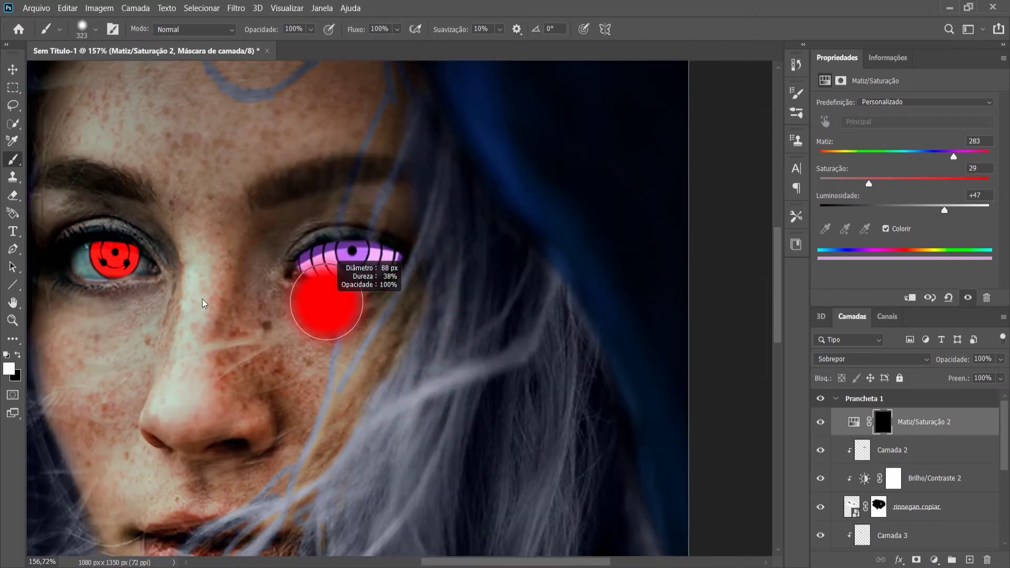
mouse_move(409, 262)
mouse_down()
mouse_move(368, 327)
mouse_move(263, 285)
mouse_move(268, 240)
mouse_up()
Step: Boost the purple glow's saturation and brightness, keeping Overlay blending at full opacity
scroll(391, 194, down, 3)
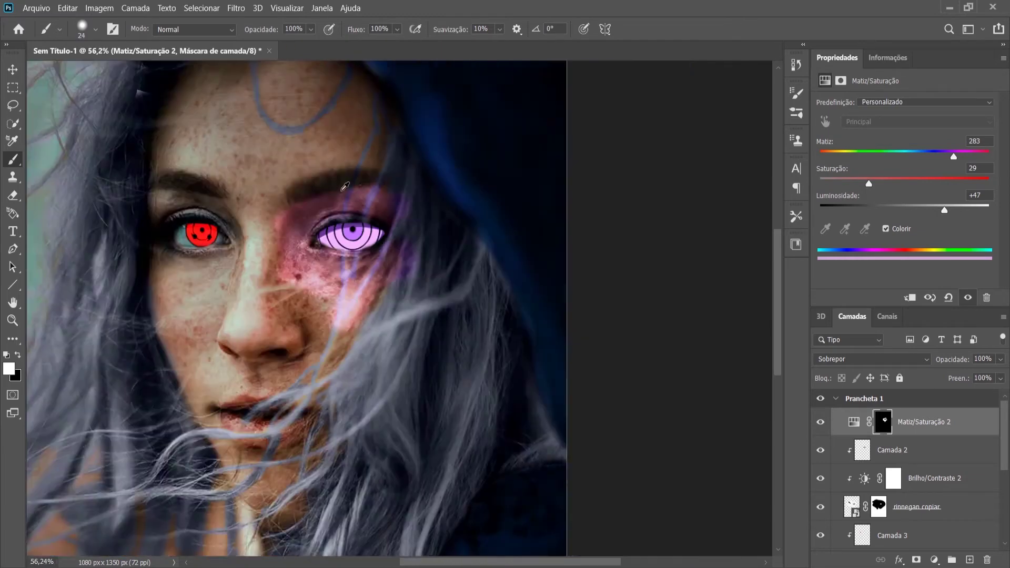
scroll(391, 195, down, 2)
drag(945, 210, 961, 210)
drag(870, 184, 919, 185)
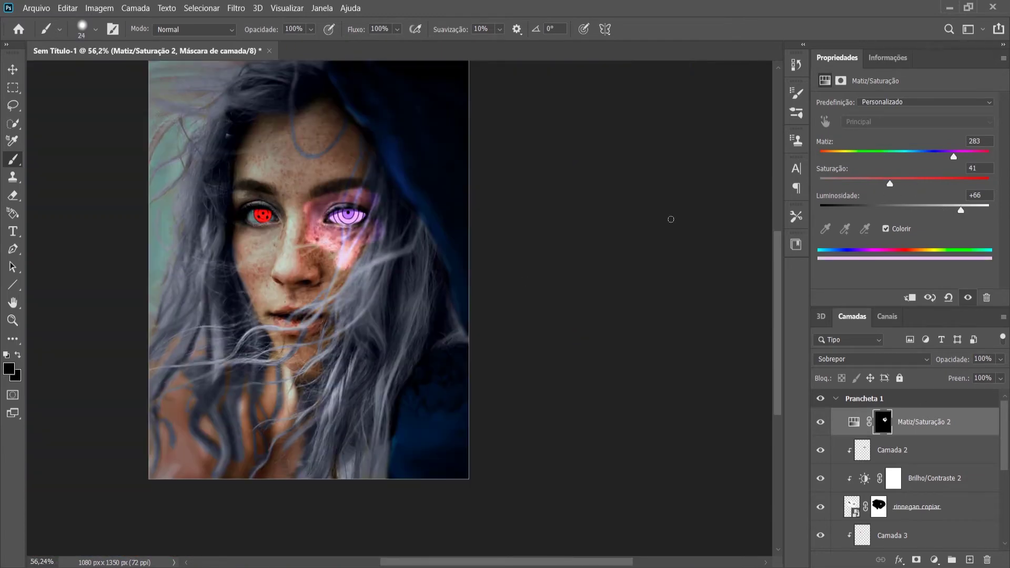
click(871, 359)
click(832, 230)
drag(953, 359, 973, 364)
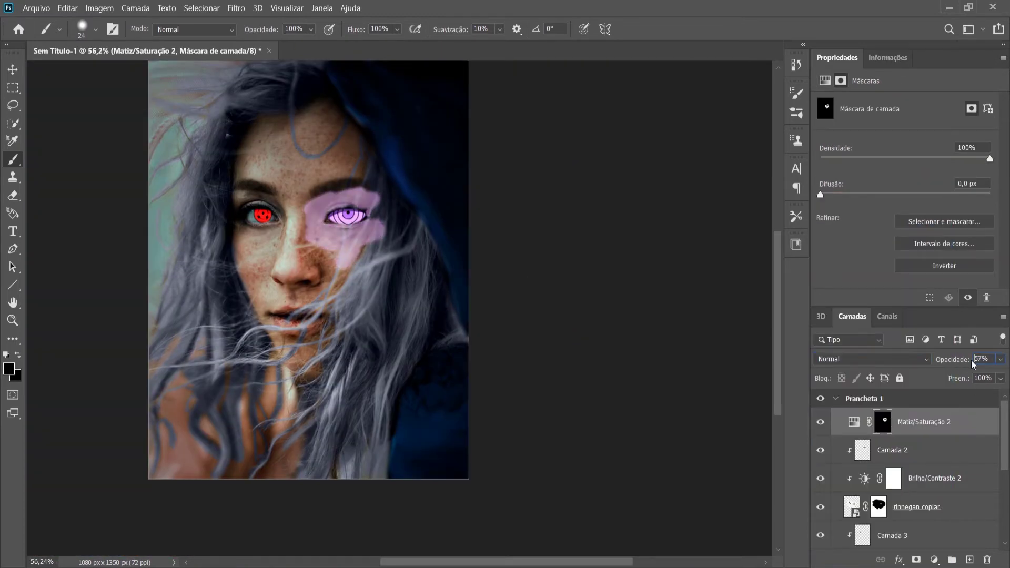
click(871, 359)
click(842, 386)
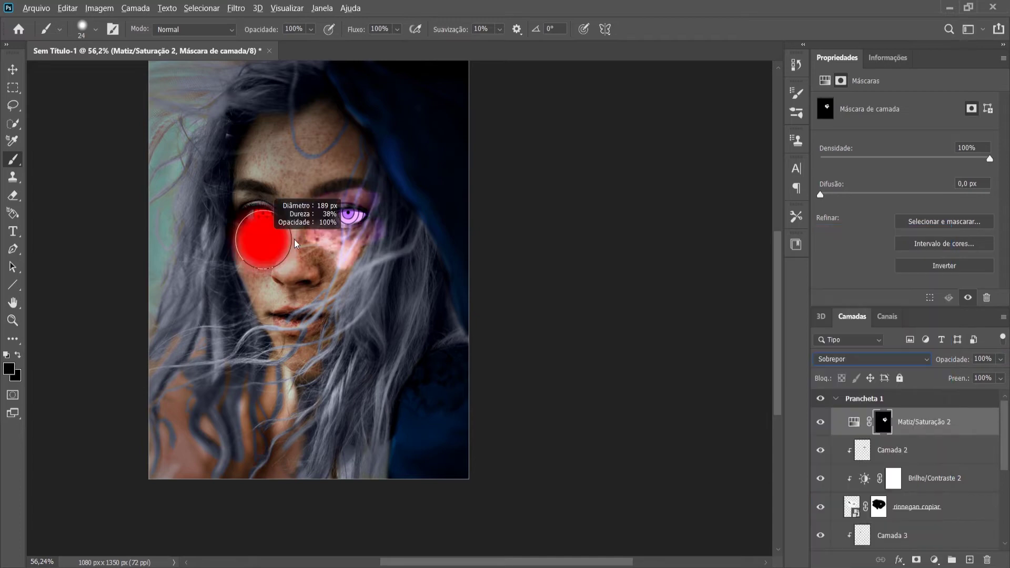
Step: Paint out the pink glow on the cheek with black at 100% strength, then soften the brush
text(x)
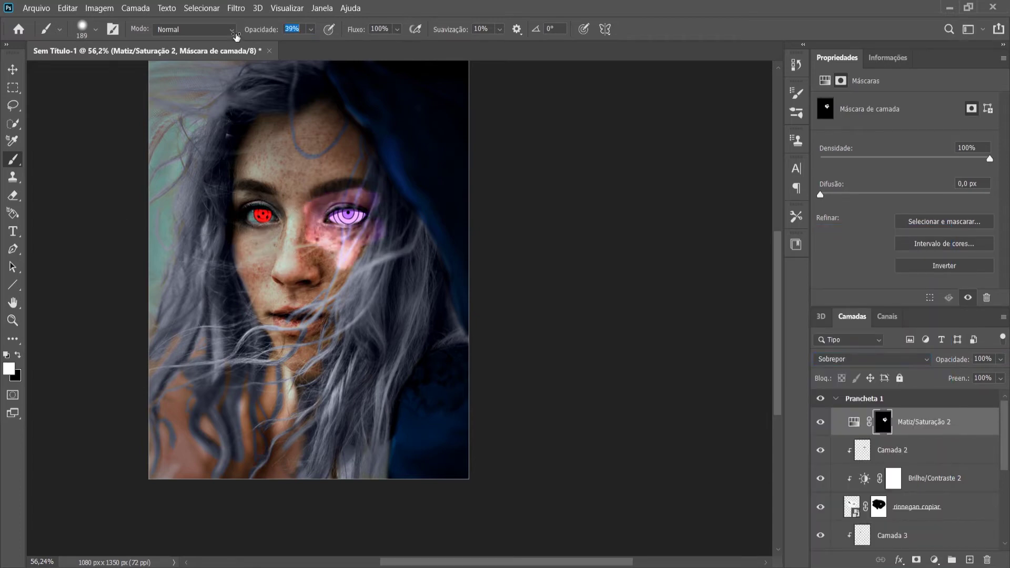
text(100)
key(Return)
key(x)
mouse_move(316, 236)
mouse_down()
mouse_move(368, 242)
mouse_move(358, 194)
mouse_up()
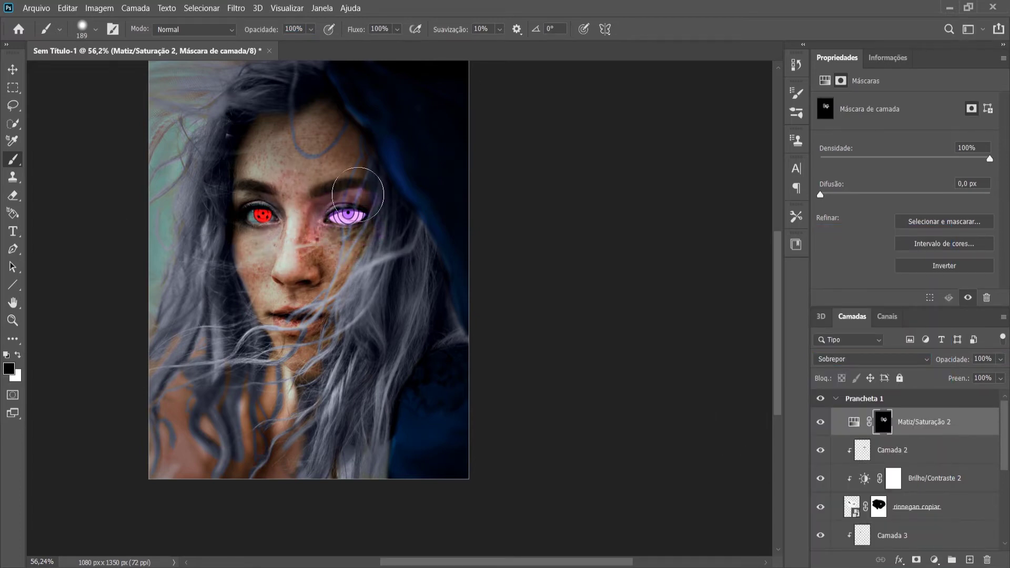
key(x)
key(3)
key(7)
scroll(261, 237, down, 1)
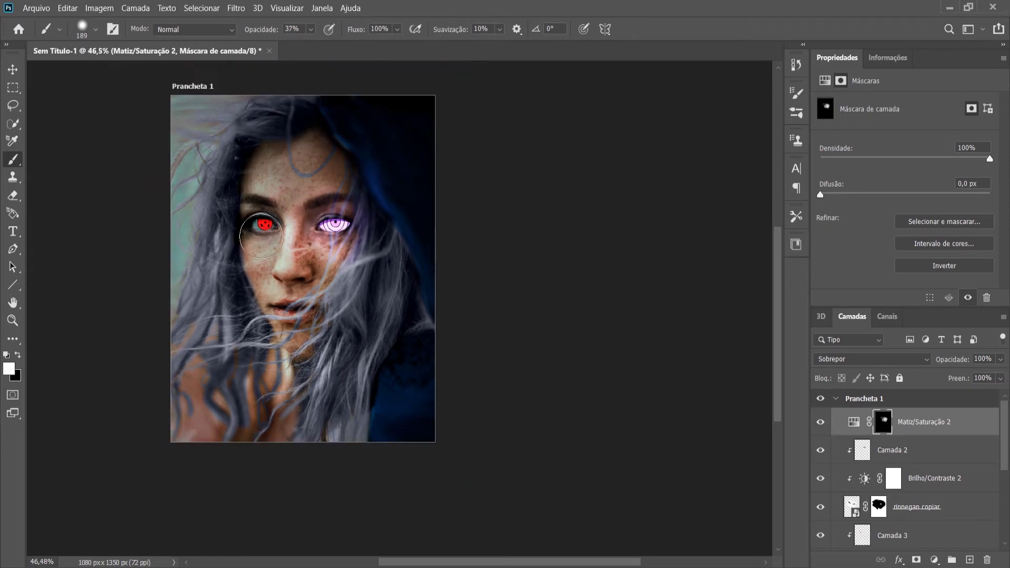
Step: Add Hue/Saturation 3 colorized red, with an inverted mask and Overlay blending
click(905, 436)
click(934, 560)
click(905, 427)
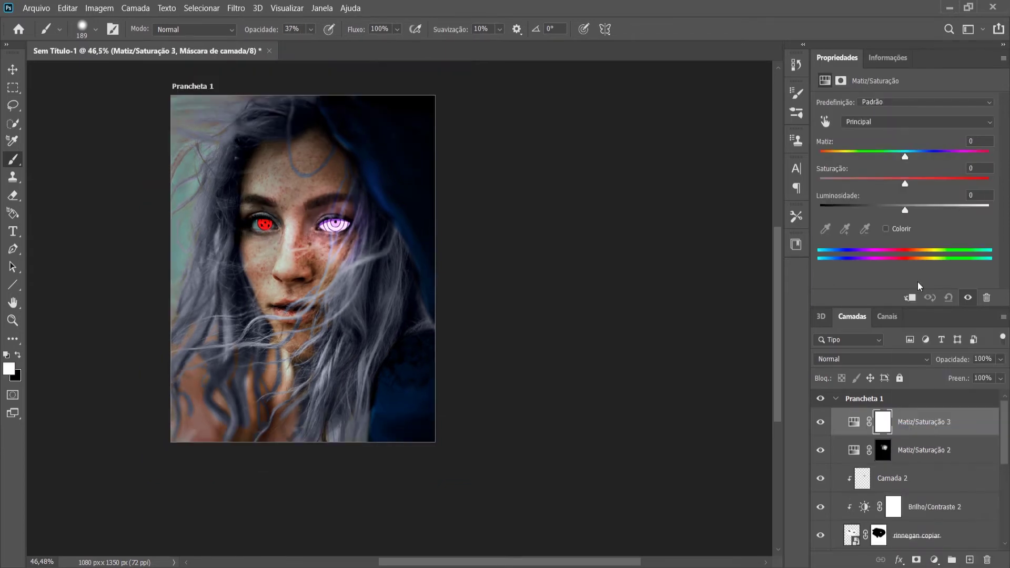
key(ctrl+i)
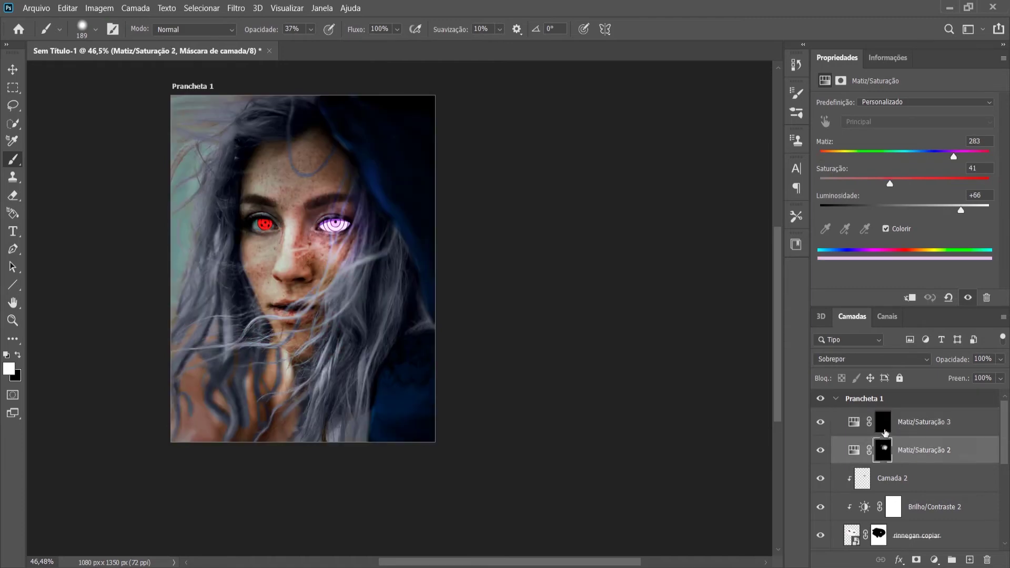
click(872, 359)
click(853, 463)
Step: Set up a smaller white brush at 70% strength for the red sharingan glow
key(x)
scroll(289, 241, up, 1)
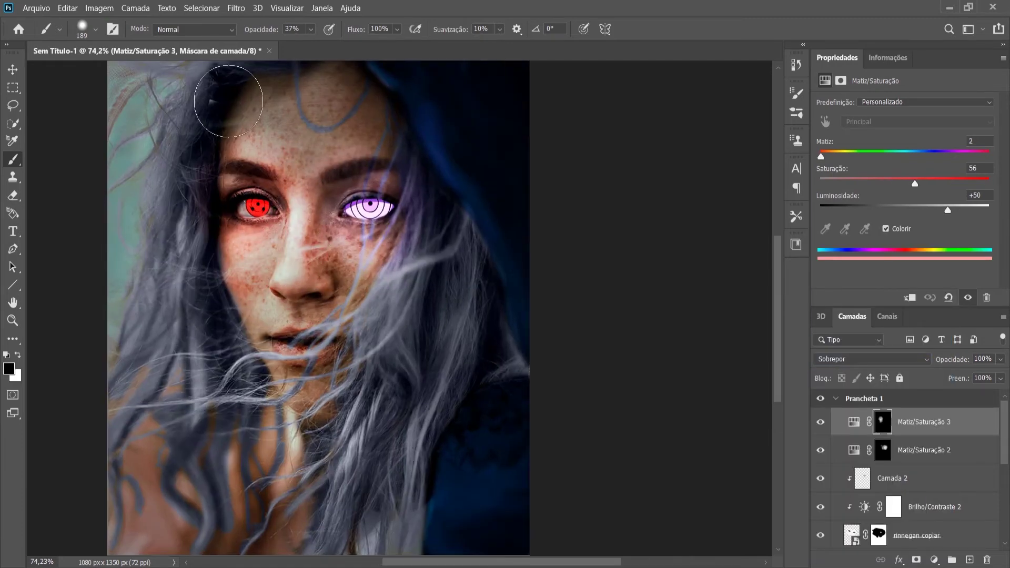
key(x)
scroll(294, 184, up, 2)
key(bracketleft)
key(bracketleft)
key(bracketleft)
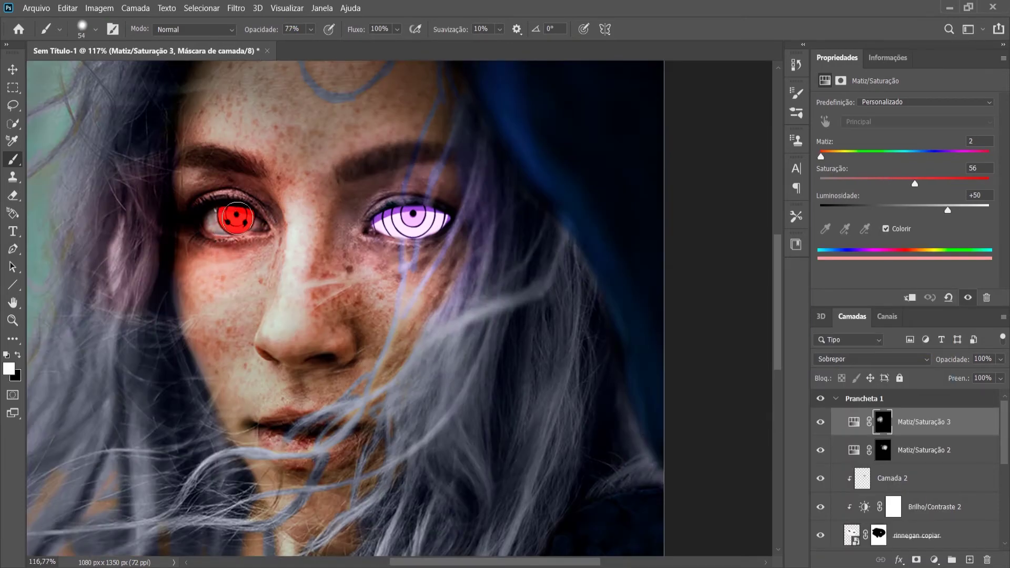
key(7)
key(7)
scroll(339, 311, down, 3)
Step: Add a Color Lookup adjustment and pick Moonlight after previewing Crisp_Winter, FallColors and other looks
scroll(339, 311, down, 1)
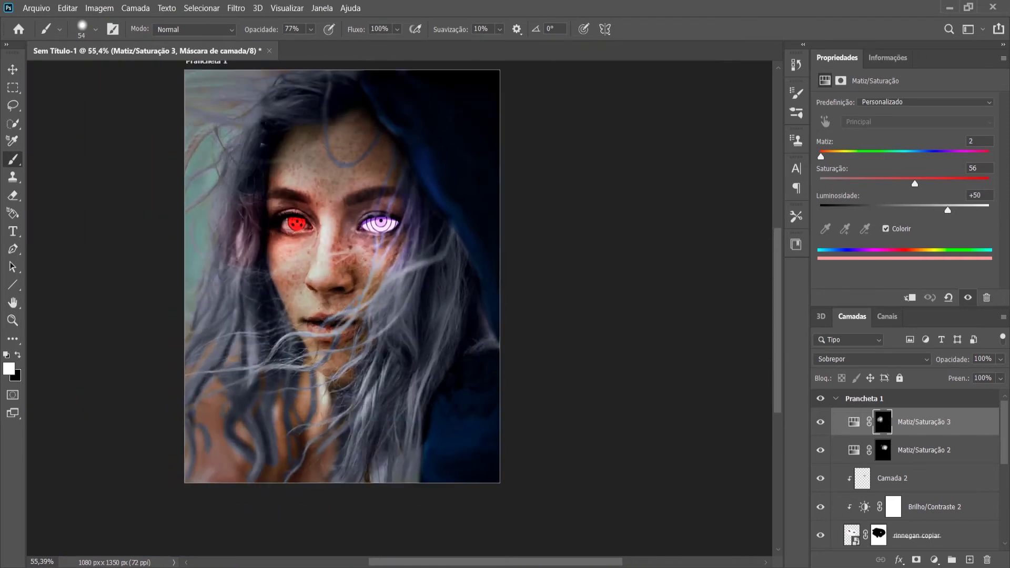
click(935, 560)
click(926, 485)
click(958, 104)
click(860, 156)
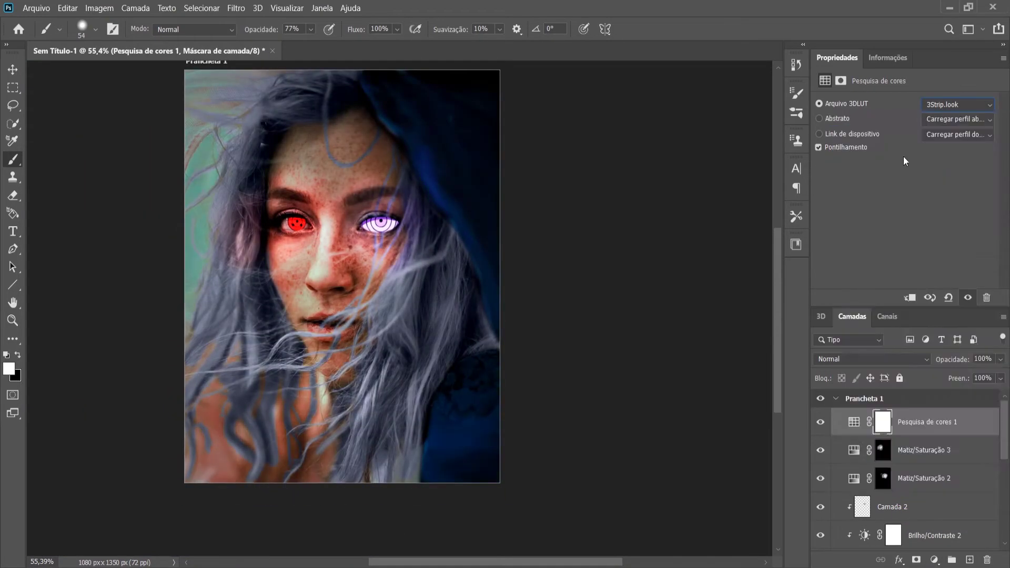
click(958, 104)
click(872, 220)
click(958, 104)
click(883, 199)
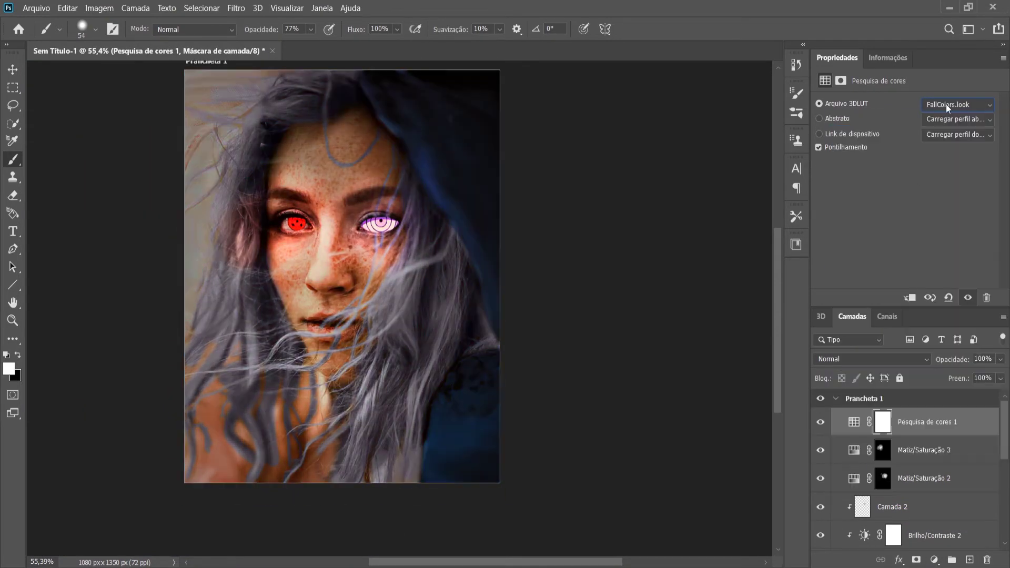
click(958, 104)
click(867, 347)
click(957, 104)
click(895, 436)
Step: Move the Color Lookup below the eye glow layers and set a small black brush at 50% for its mask
drag(942, 427, 903, 483)
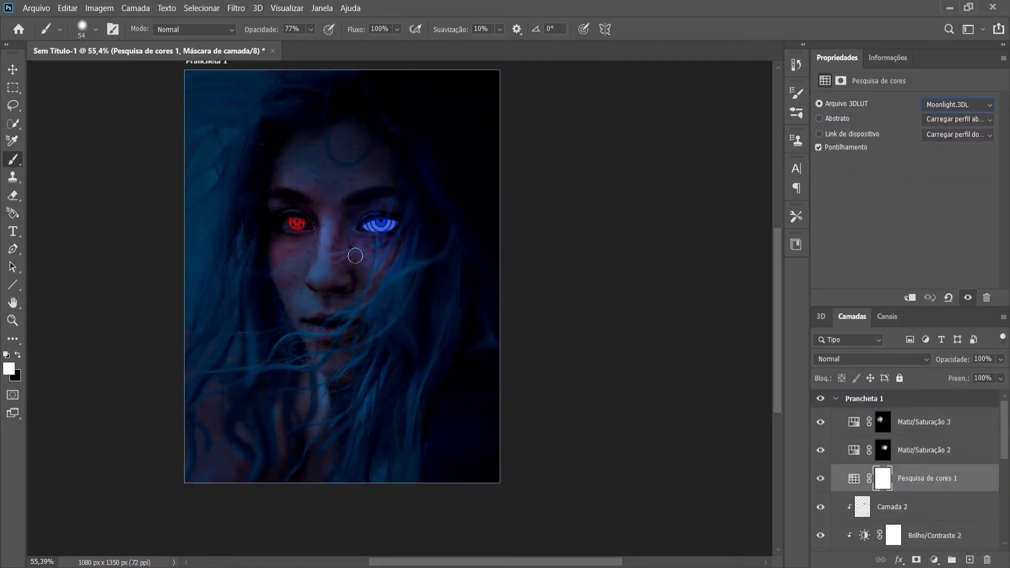
click(888, 484)
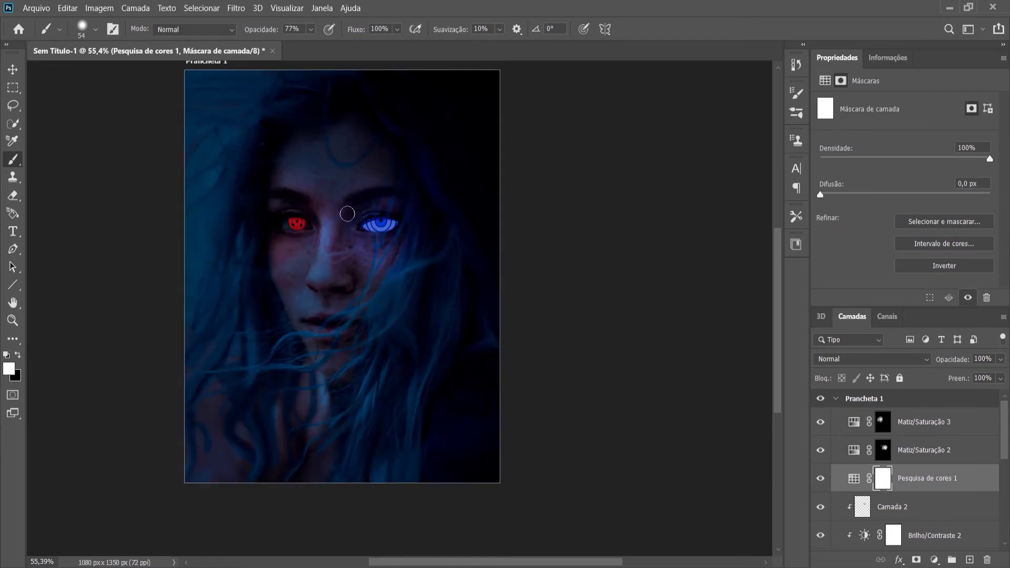
scroll(345, 214, up, 3)
scroll(379, 184, up, 3)
key(x)
key(5)
key(1)
key(bracketleft)
key(bracketleft)
key(bracketleft)
scroll(362, 224, down, 3)
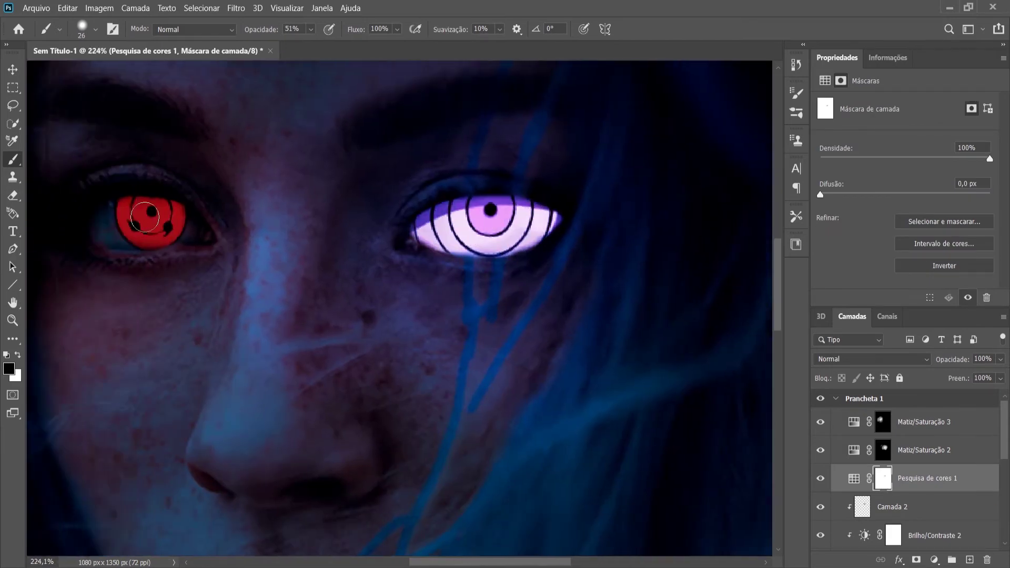
key(bracketright)
key(bracketright)
key(bracketright)
scroll(348, 232, down, 3)
scroll(345, 237, up, 2)
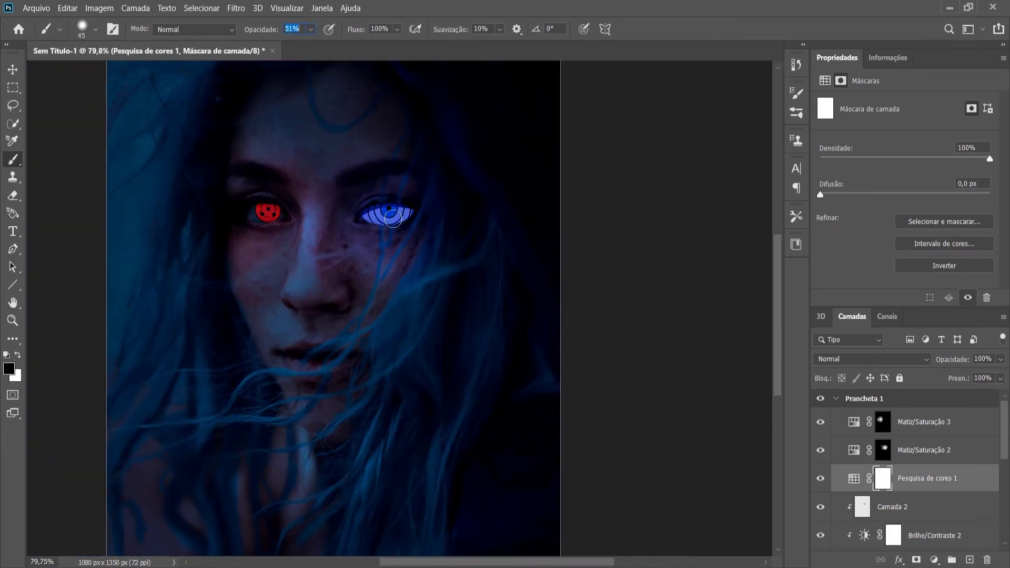
Step: Lower the brush strength and switch to white while masking the Color Lookup around the eyes
drag(280, 30, 279, 30)
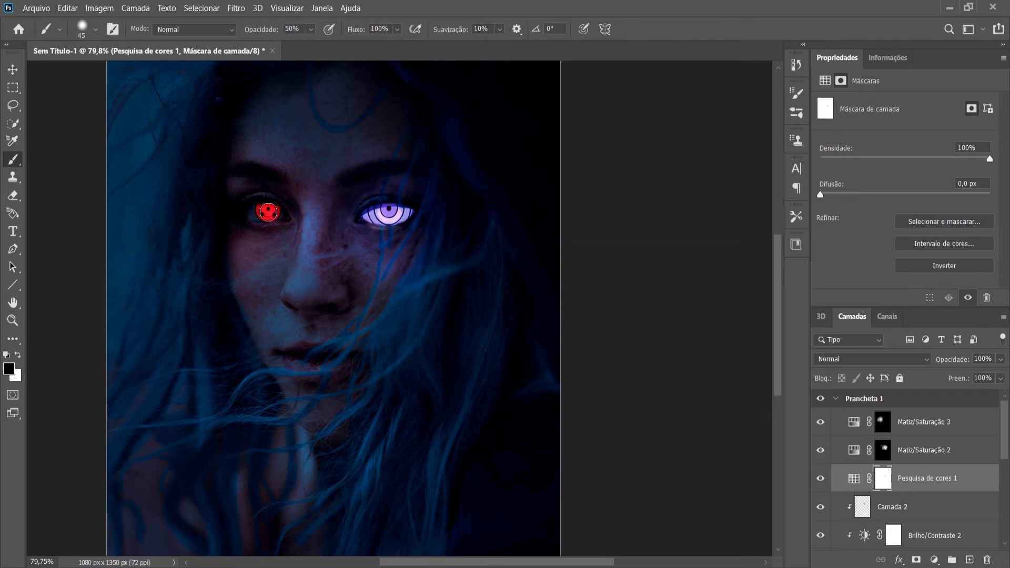
key(x)
scroll(273, 226, down, 3)
scroll(267, 228, up, 2)
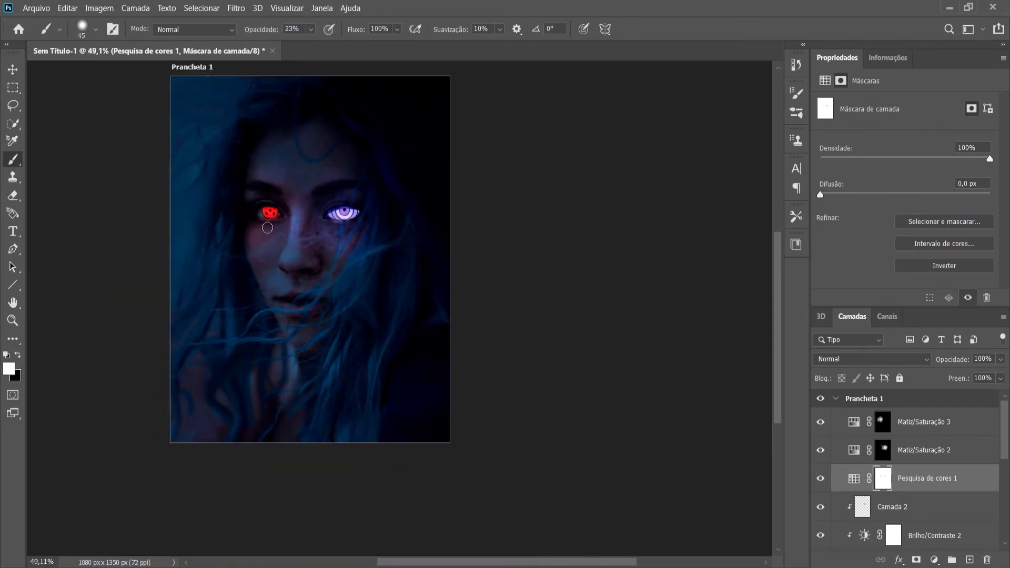
scroll(224, 210, down, 3)
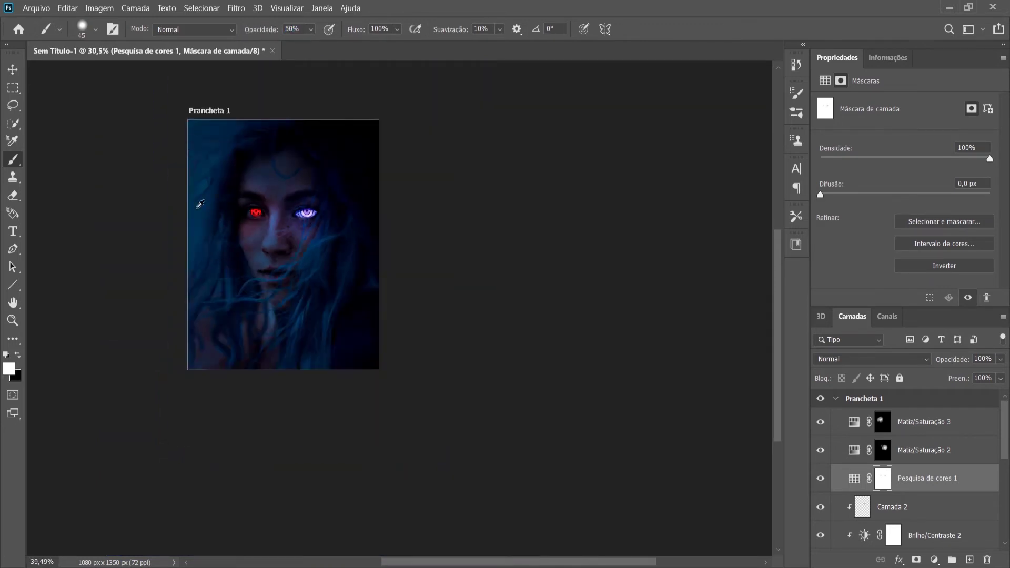
scroll(422, 248, up, 3)
scroll(418, 286, up, 2)
scroll(420, 287, down, 2)
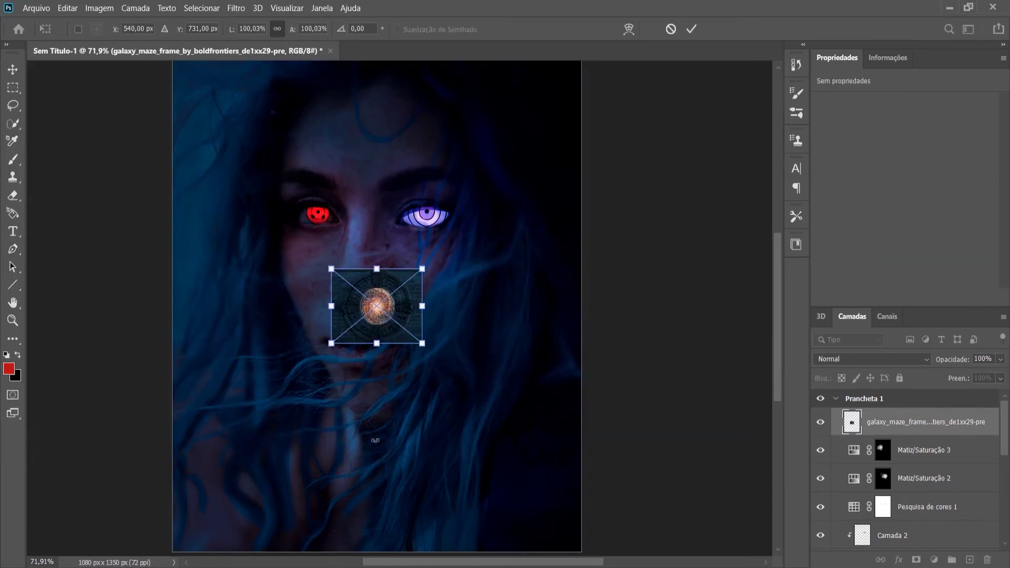
Step: Trace the maze circle with the Pen, copy it to its own layer, and hide the galaxy picture
drag(442, 242, 503, 254)
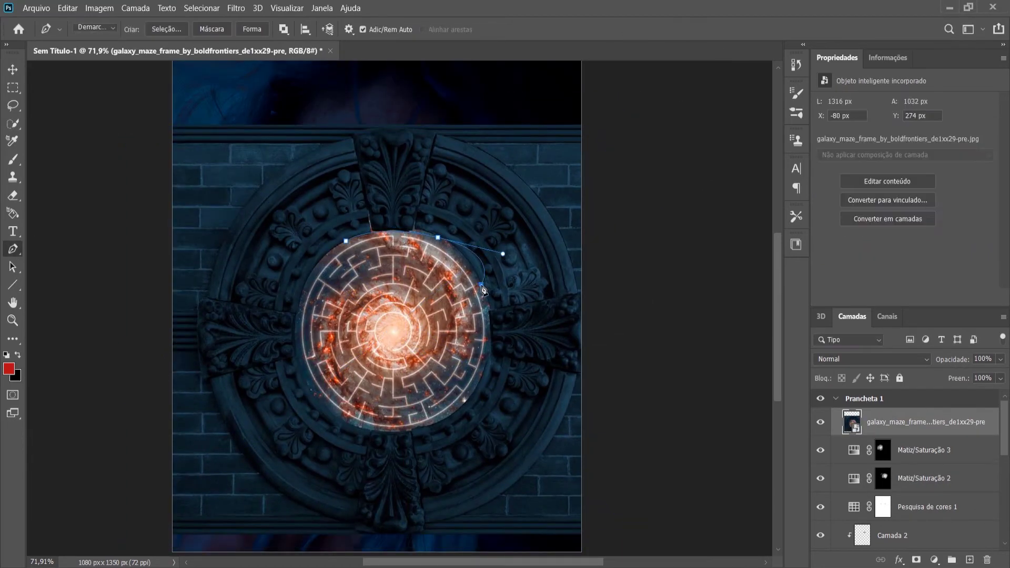
drag(486, 363, 485, 371)
drag(357, 424, 236, 396)
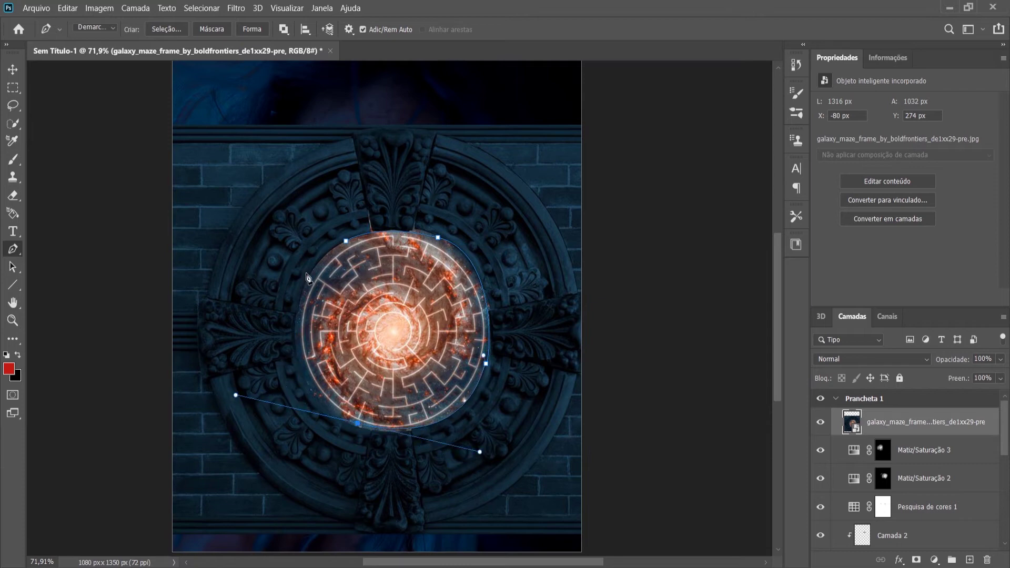
drag(346, 241, 371, 247)
key(ctrl+Return)
key(ctrl+j)
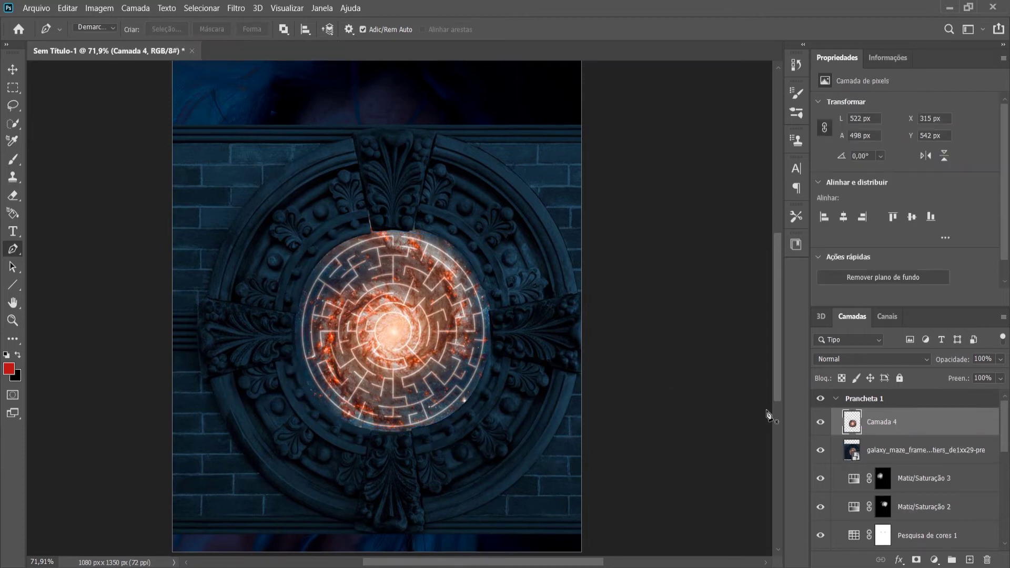
click(820, 450)
Step: Reload the maze circle selection and refine its edge in Select and Mask at actual size
key(ctrl+Return)
click(201, 8)
click(233, 180)
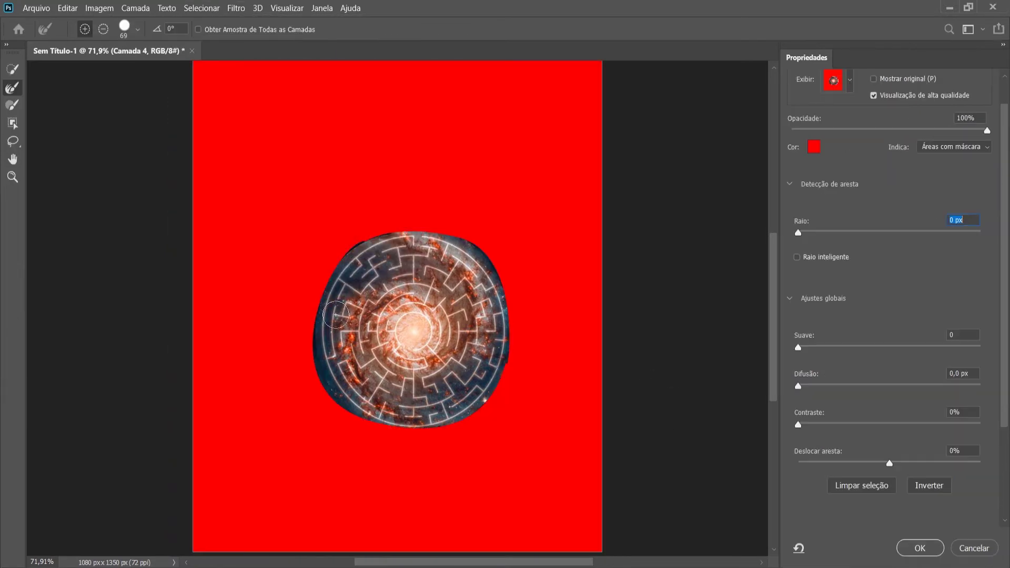
scroll(863, 474, down, 1)
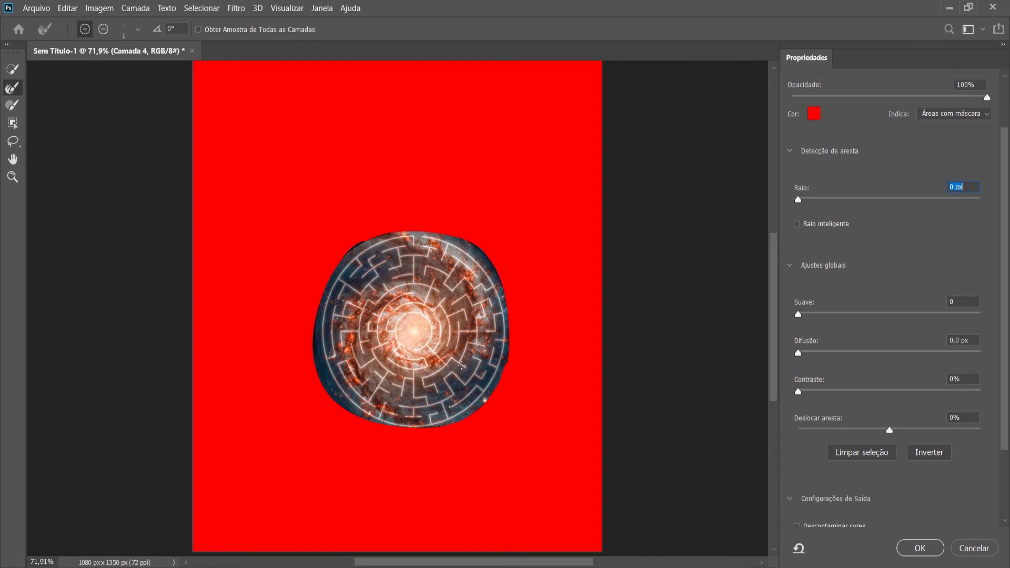
key(ctrl+1)
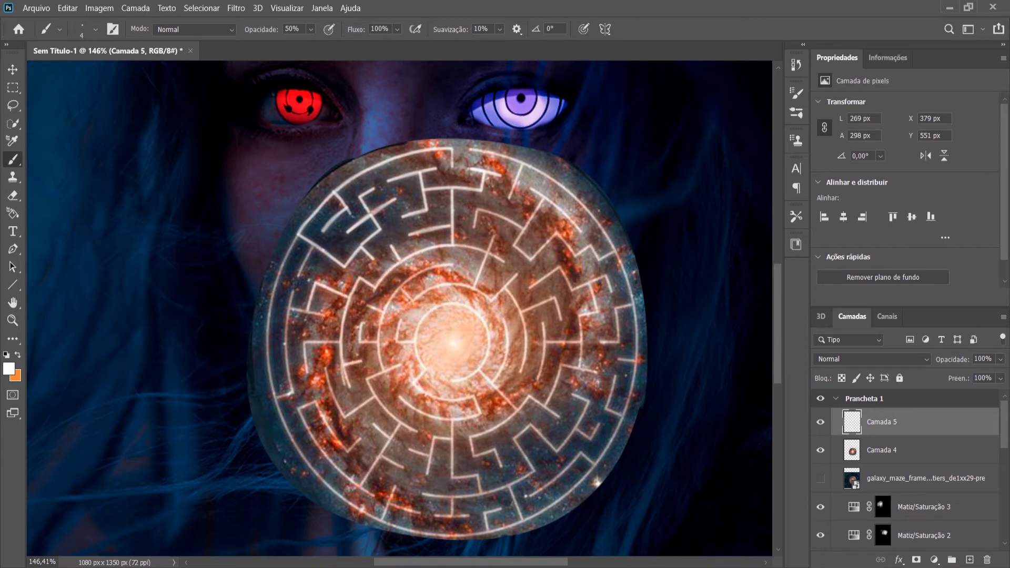
Step: Paint white along the maze circle's left edge and one inner-ring wall
mouse_move(288, 309)
mouse_down()
mouse_move(287, 395)
mouse_move(276, 396)
mouse_up()
drag(292, 237, 266, 398)
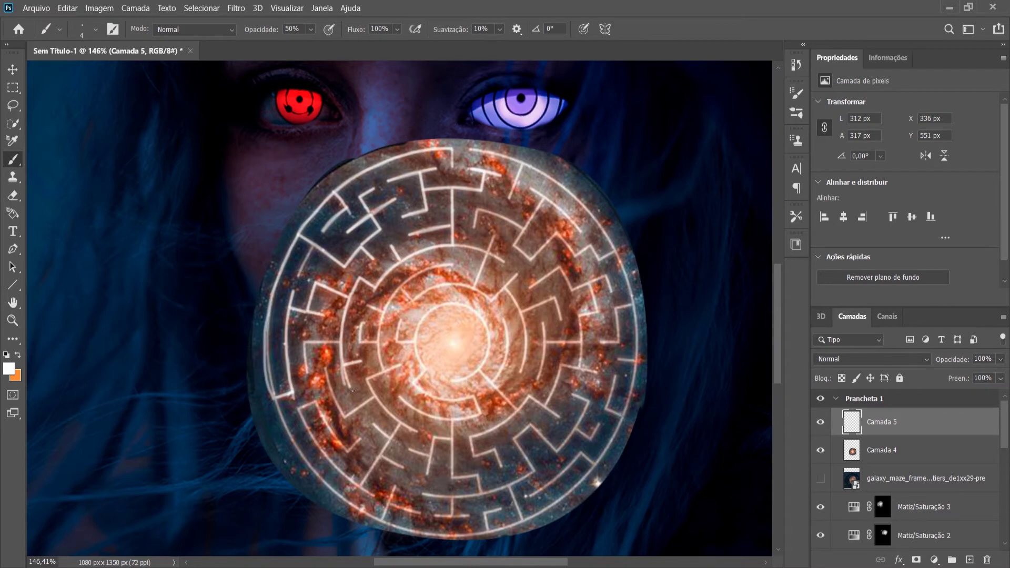
scroll(354, 391, down, 1)
click(880, 451)
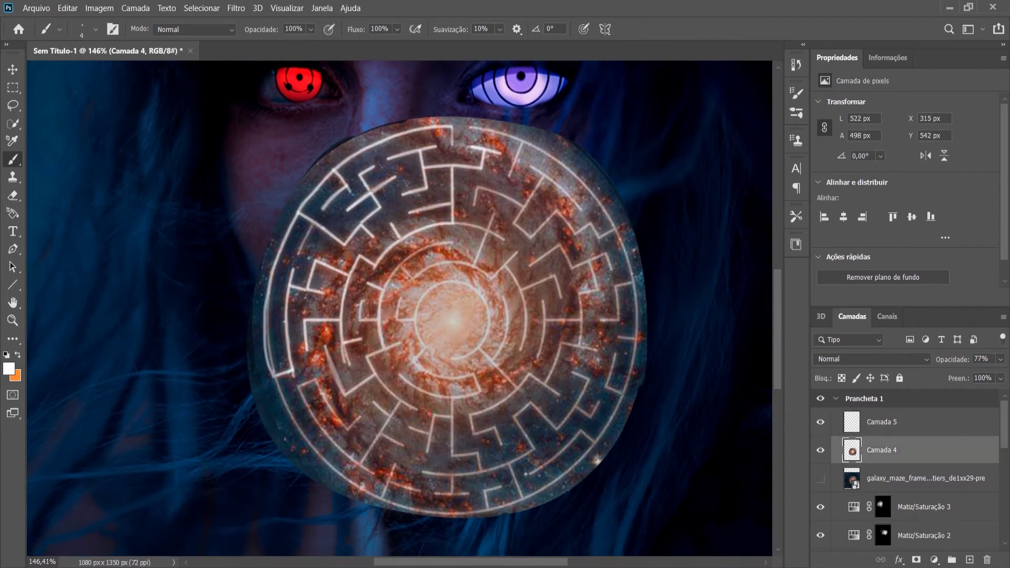
drag(453, 244, 380, 292)
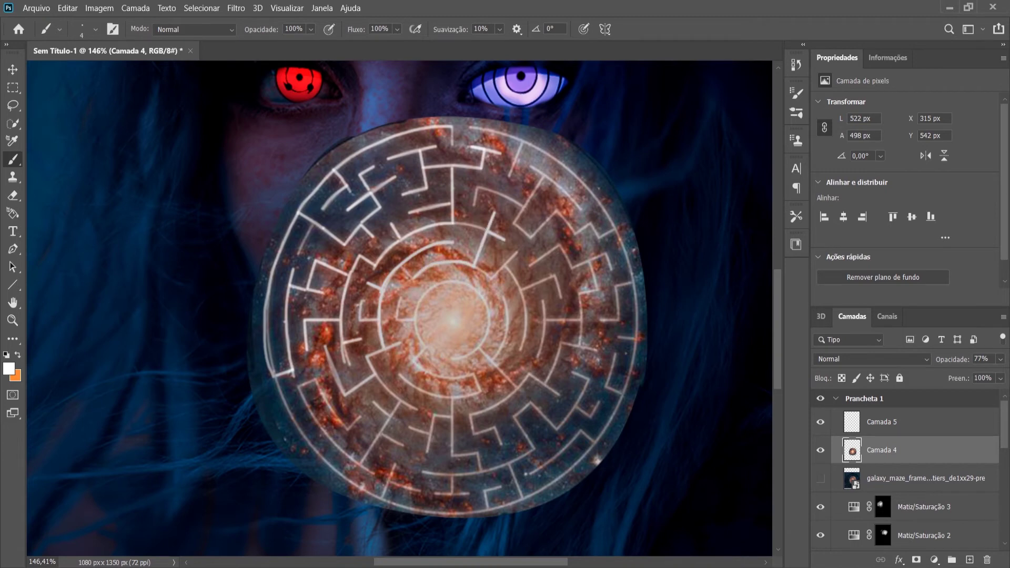
scroll(394, 337, down, 3)
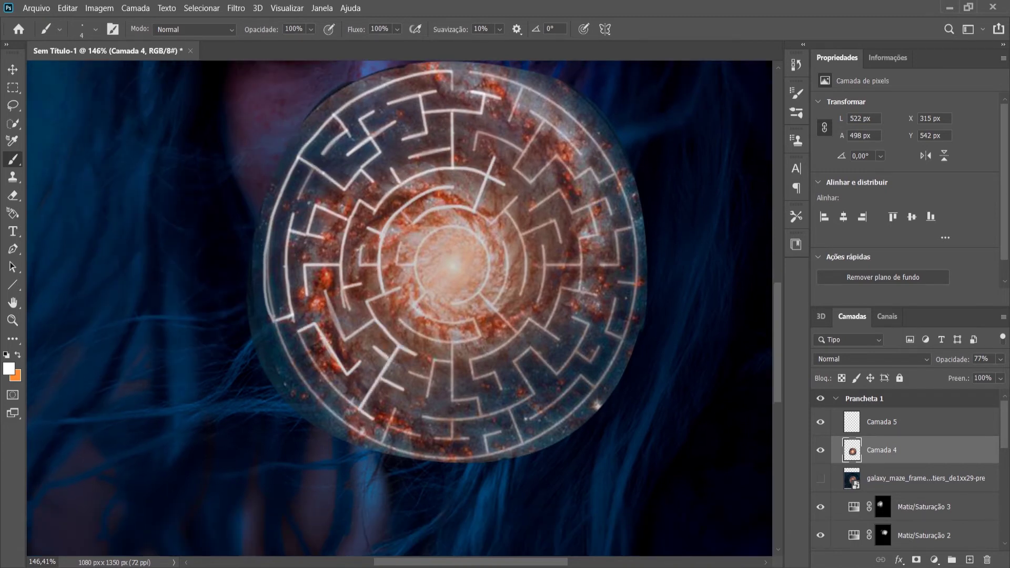
drag(274, 321, 640, 286)
Step: Trace the lower-left outer edge, the lower ring curve and a vertical wall in white
key(ctrl+z)
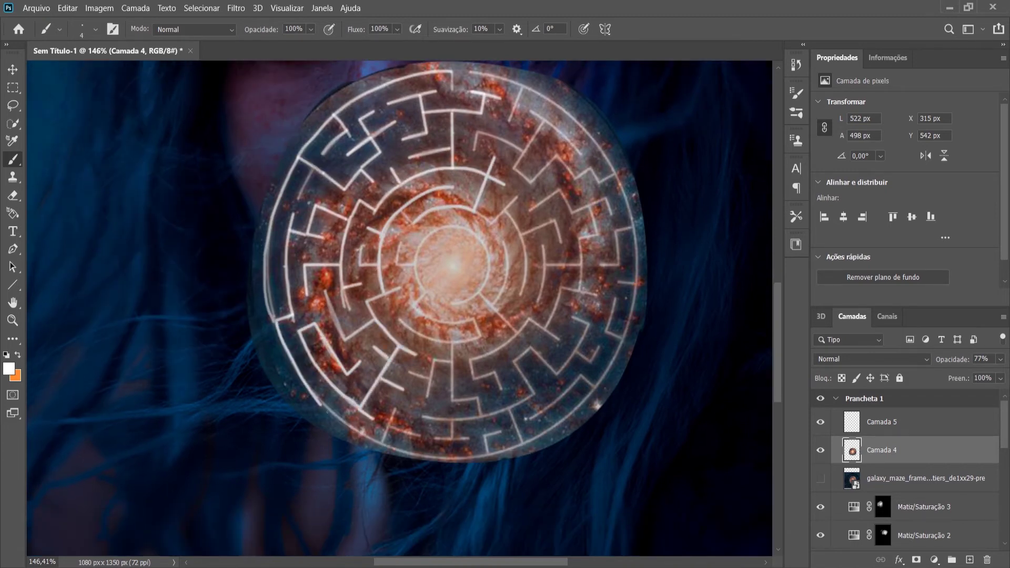
drag(275, 320, 435, 461)
drag(458, 417, 534, 393)
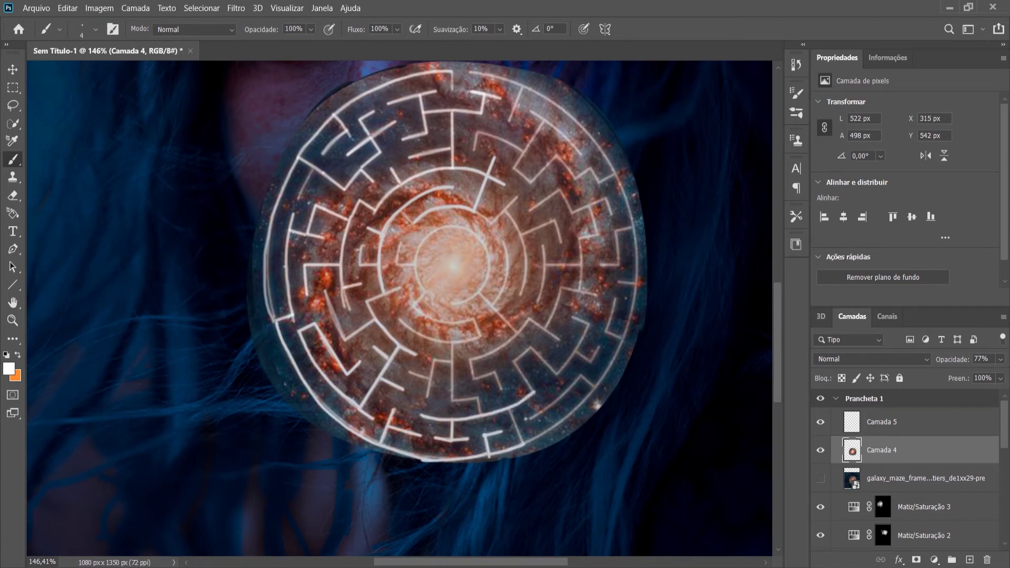
key(ctrl+z)
drag(522, 420, 581, 375)
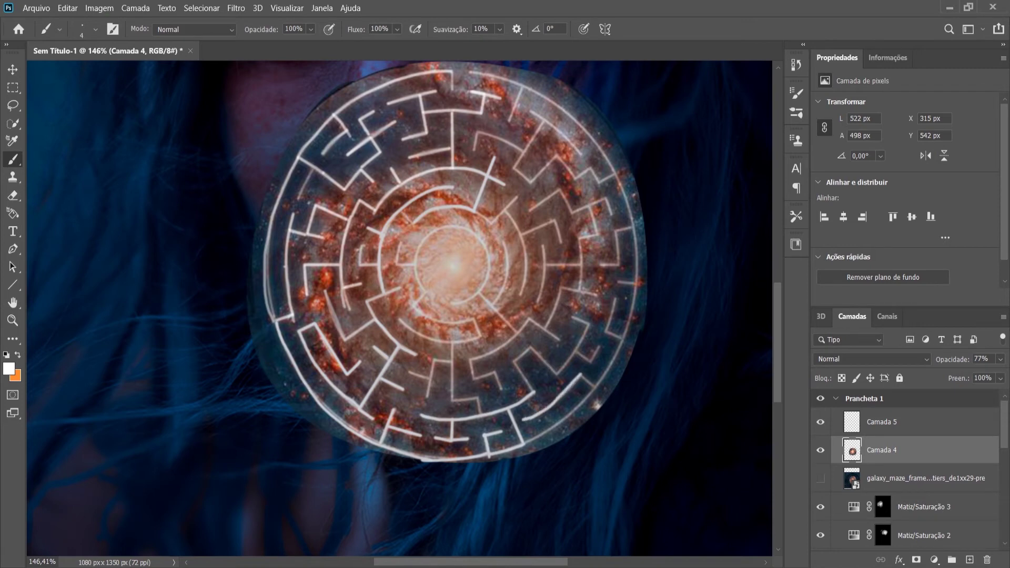
drag(452, 401, 452, 342)
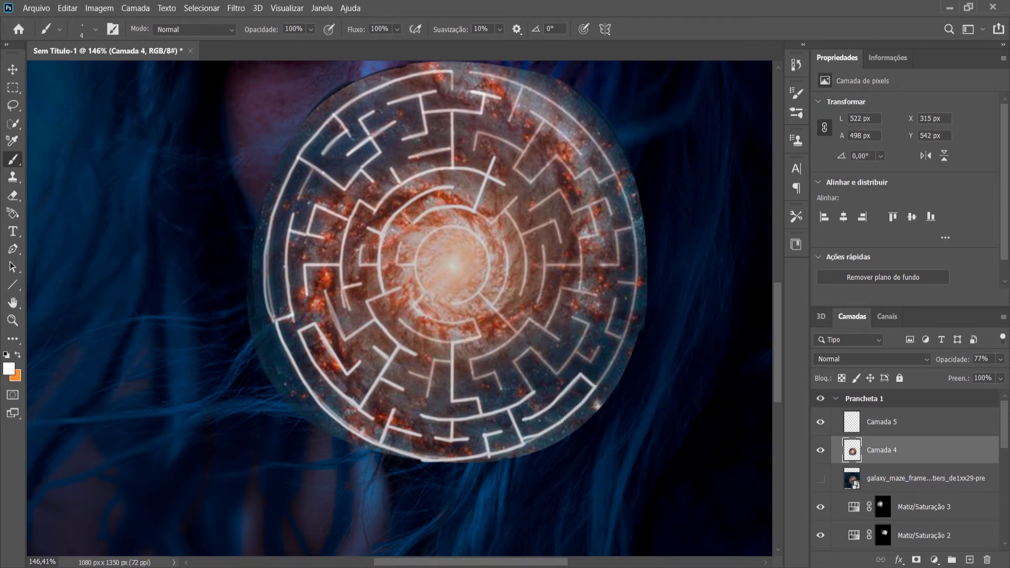
Step: Fade the Camada 4 galaxy maze reference to 51% opacity and return to Camada 5
key(alt+bracketright)
mouse_move(415, 308)
mouse_down()
mouse_move(426, 293)
mouse_move(516, 333)
mouse_up()
key(ctrl+z)
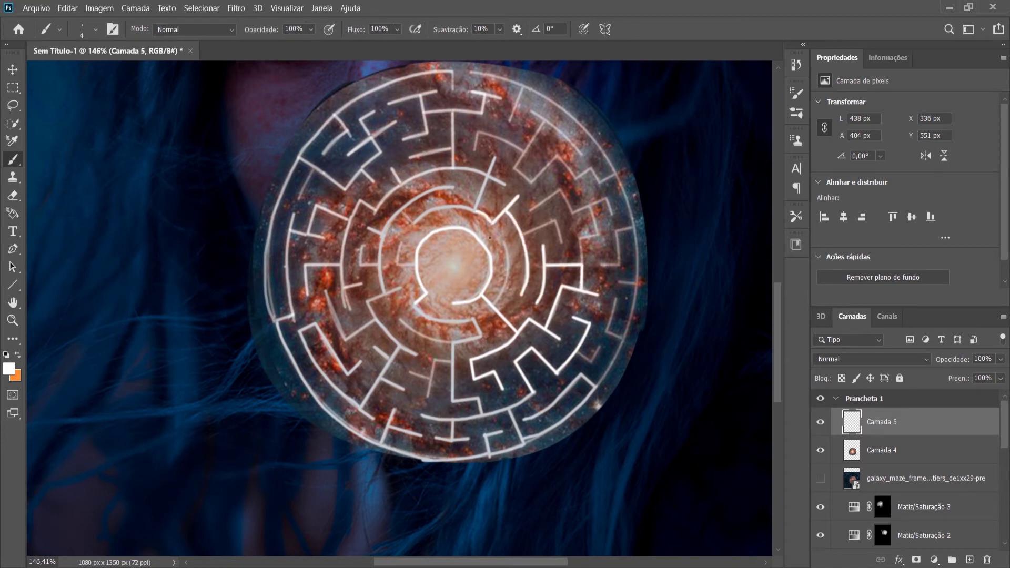
click(821, 451)
click(821, 451)
click(890, 450)
drag(956, 359, 936, 360)
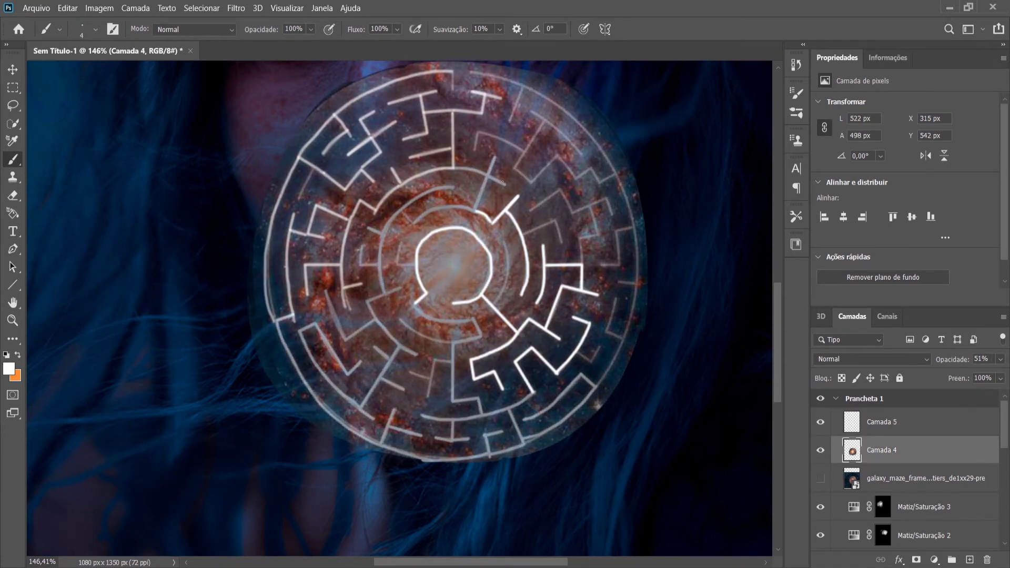
key(alt+bracketright)
Step: Trace the upper curved wall, the diagonal walls and the outer left arc in white
drag(459, 168, 375, 213)
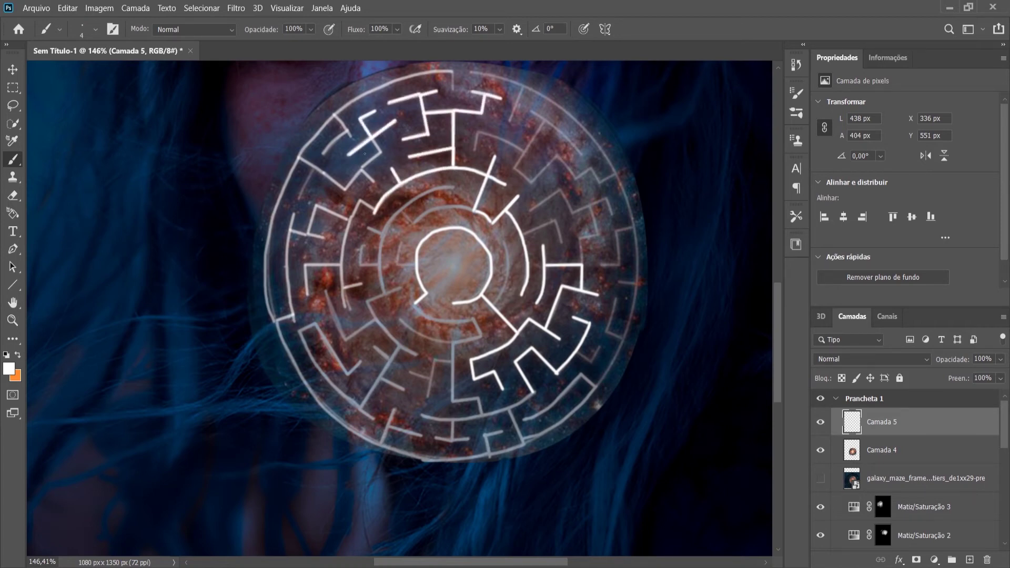
drag(346, 188, 298, 158)
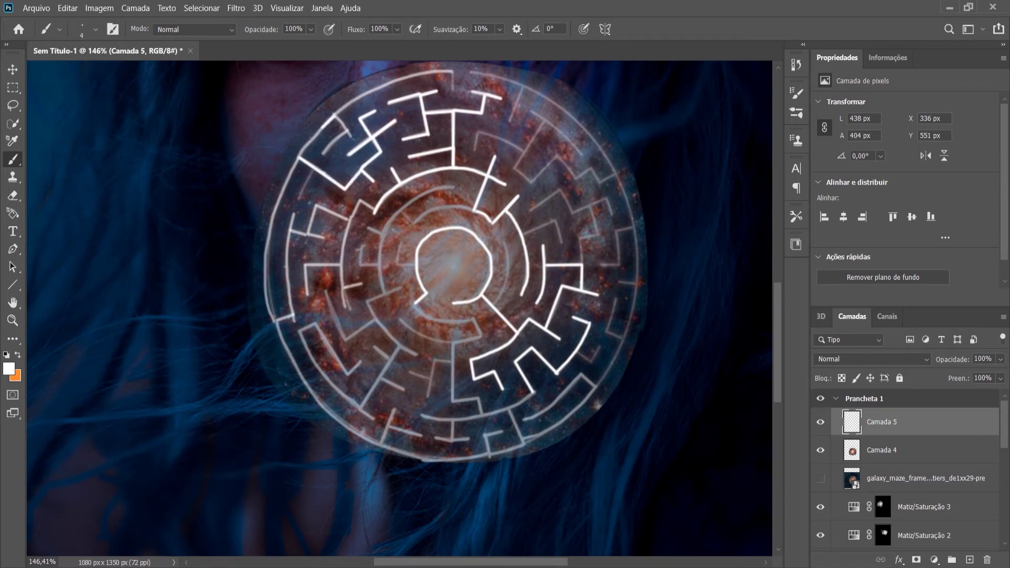
drag(361, 96, 339, 111)
drag(450, 70, 334, 113)
key(ctrl+z)
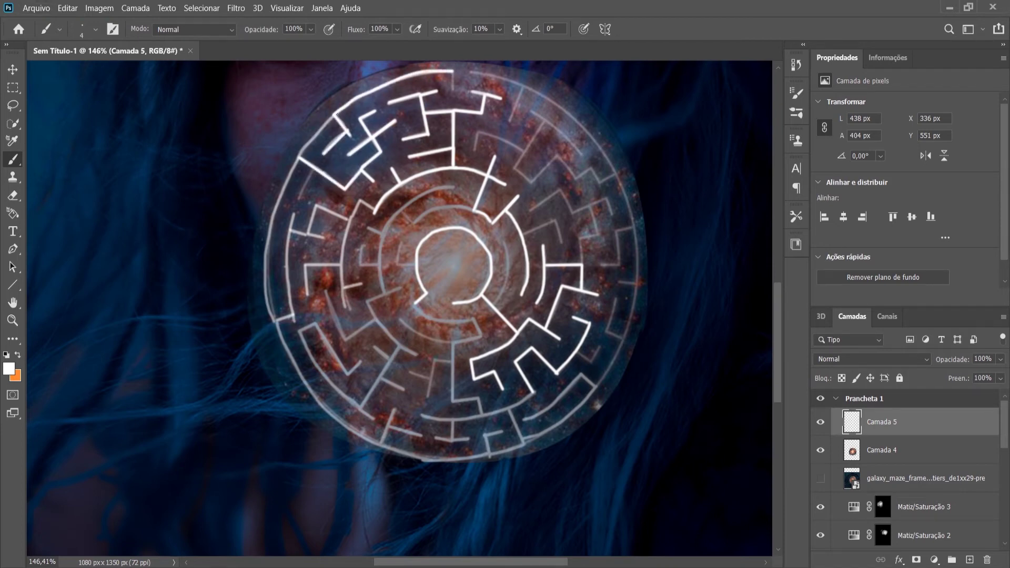
key(ctrl+z)
mouse_move(298, 157)
mouse_down()
mouse_move(274, 325)
mouse_move(385, 448)
mouse_up()
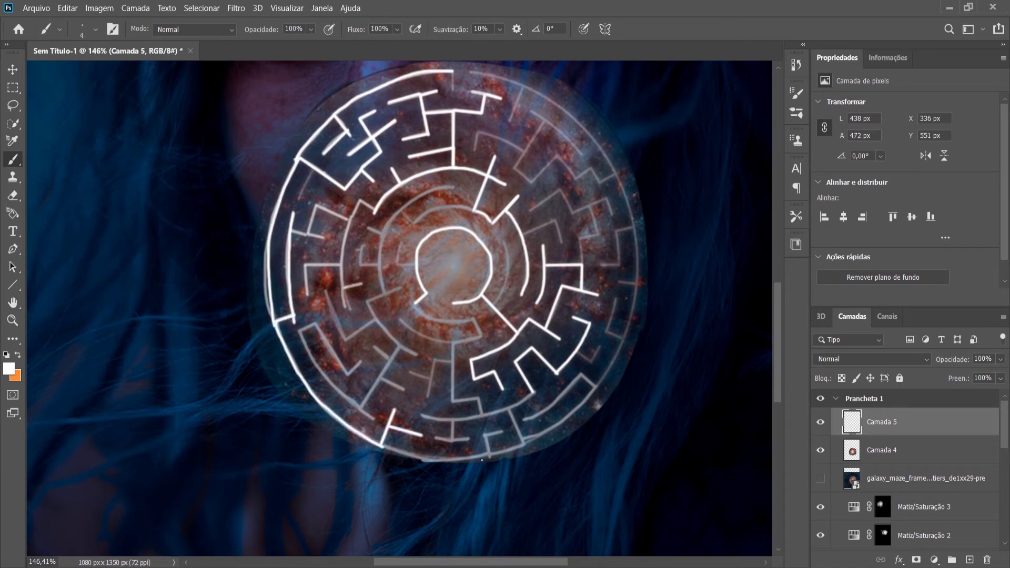
Step: Trace the inner-ring arcs and the short walls near the bottom-left in white
drag(473, 211, 406, 221)
drag(455, 186, 382, 234)
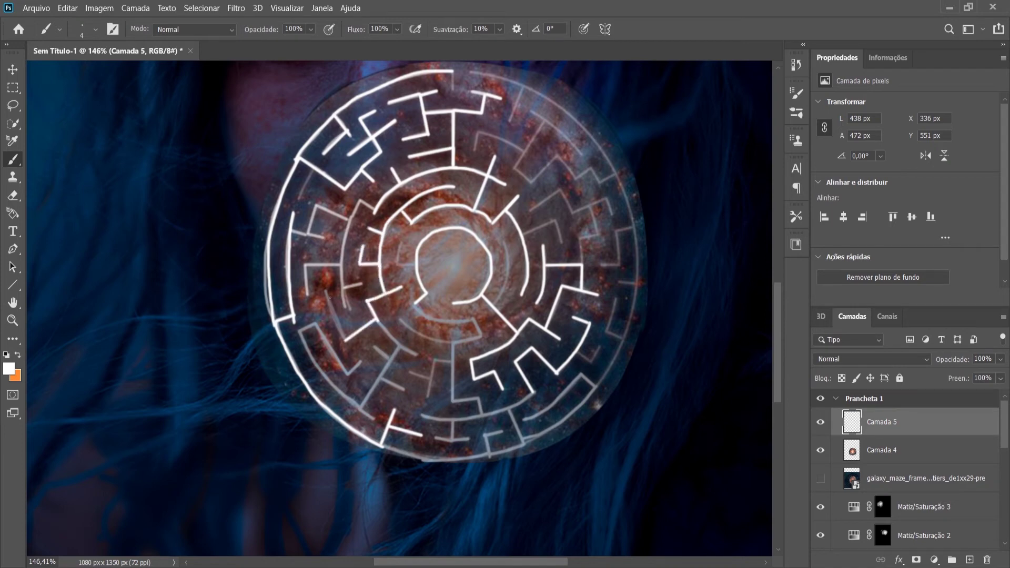
drag(391, 336, 420, 358)
drag(400, 348, 360, 408)
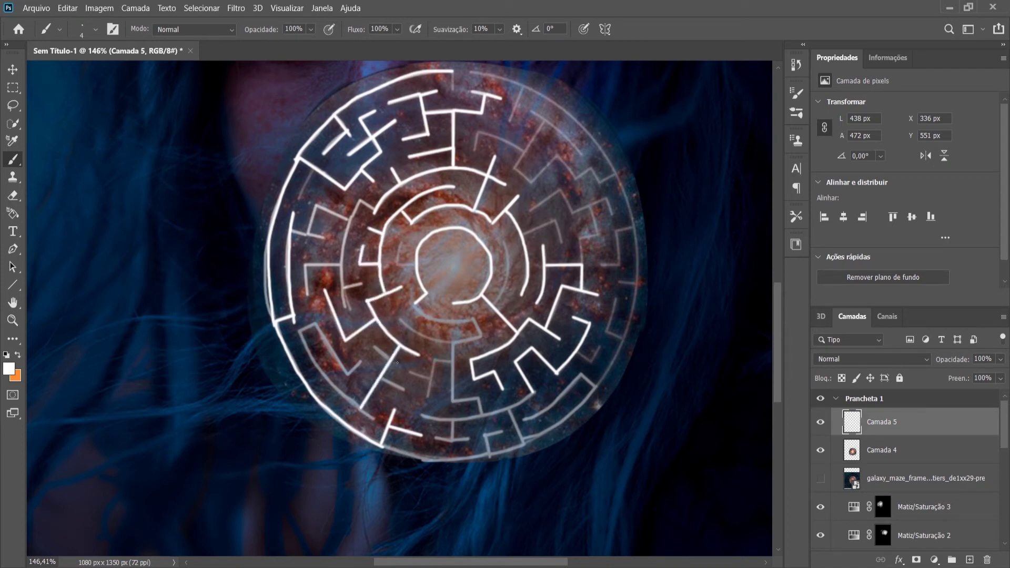
mouse_move(353, 373)
mouse_down()
mouse_move(299, 331)
mouse_move(356, 407)
mouse_up()
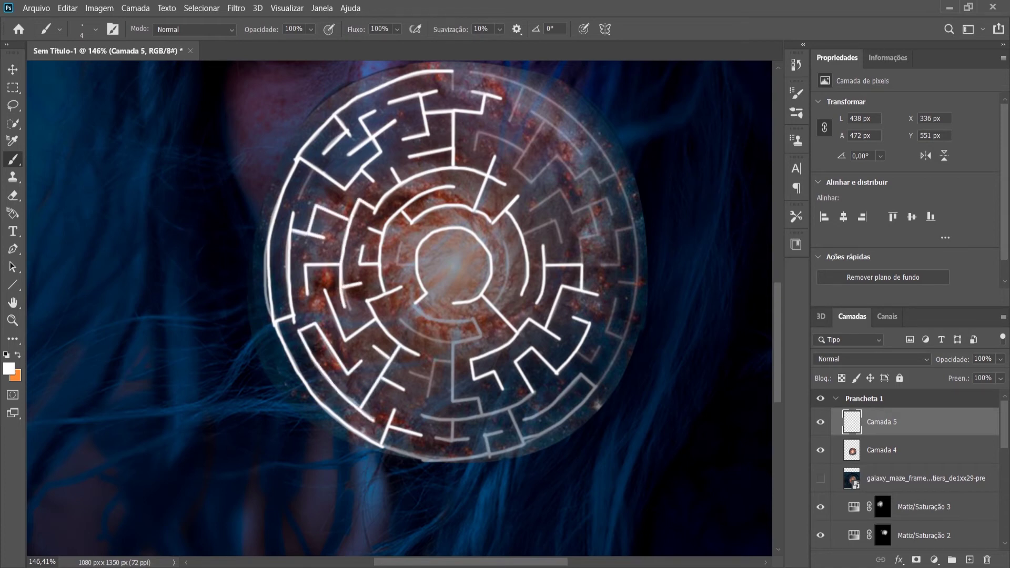
Step: Trace the upper-right L-shaped wall, the outer ring arc and the right-side walls
mouse_move(475, 150)
mouse_down()
mouse_move(525, 152)
mouse_move(602, 181)
mouse_up()
mouse_move(471, 66)
mouse_down()
mouse_move(615, 168)
mouse_move(620, 266)
mouse_up()
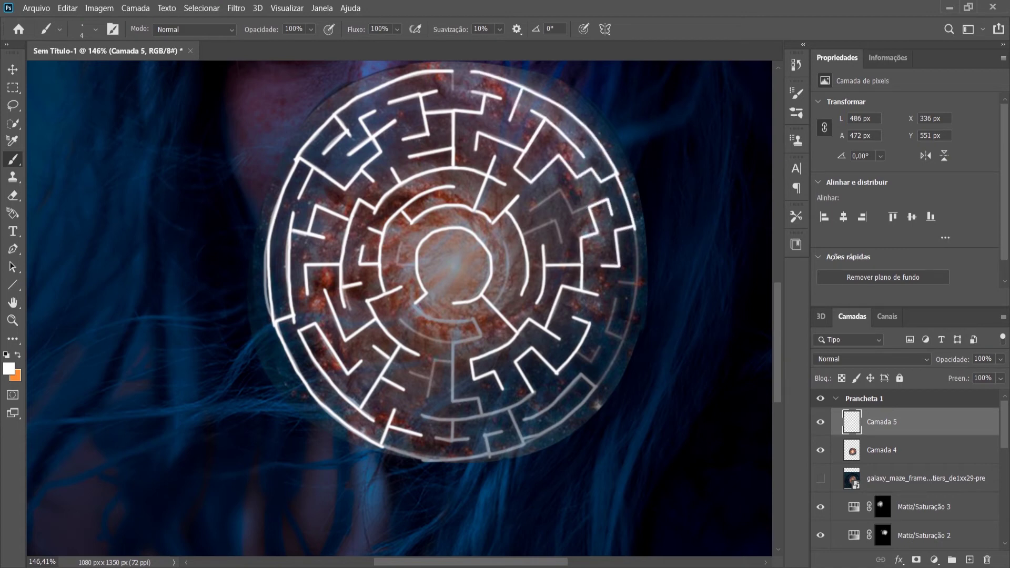
drag(589, 200, 530, 210)
drag(525, 235, 558, 223)
drag(629, 284, 616, 284)
drag(634, 228, 624, 337)
key(ctrl+z)
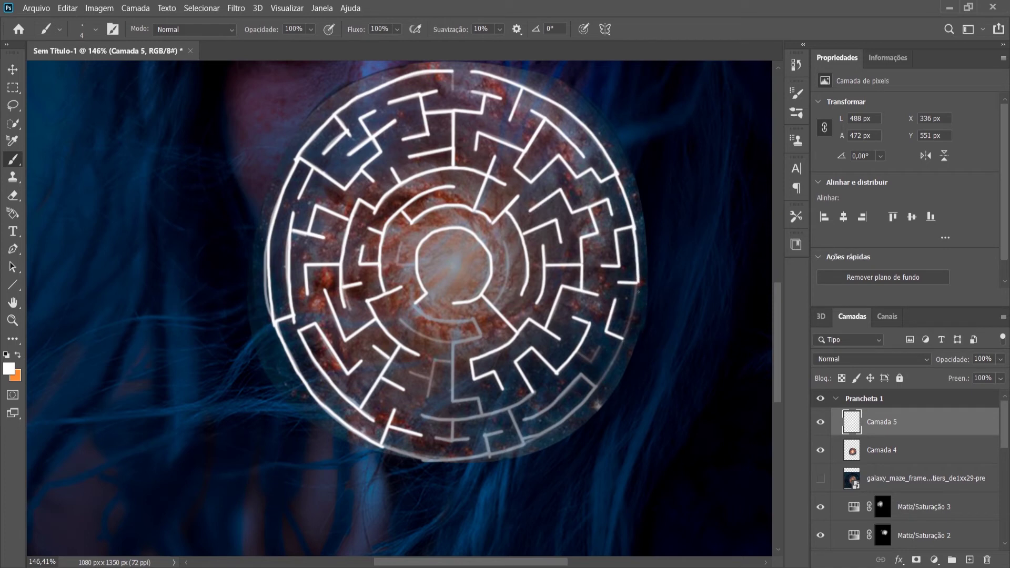
drag(634, 228, 624, 344)
Step: Trace the lower-right, bottom and central vertical walls plus the bottom outer arc
drag(581, 376, 523, 421)
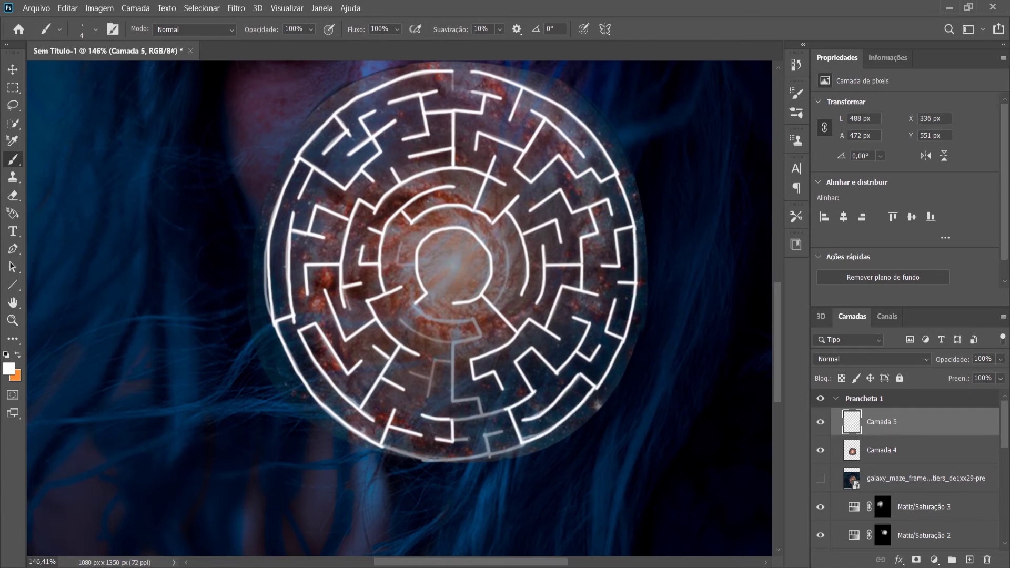
drag(469, 439, 436, 440)
drag(454, 416, 494, 413)
drag(454, 336, 454, 403)
drag(423, 314, 411, 306)
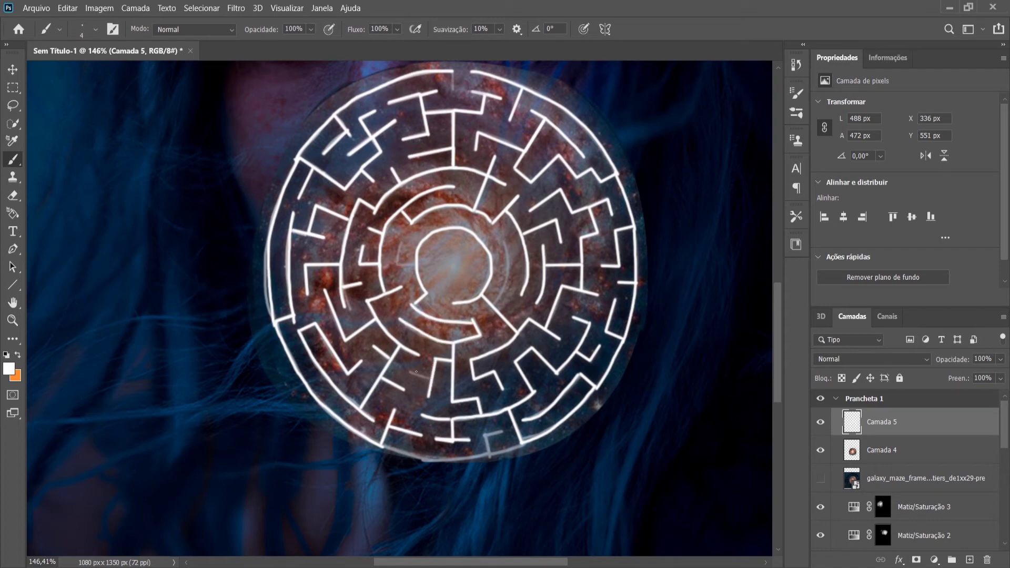
drag(524, 445, 371, 443)
Step: Hide the galaxy reference and scale the white maze up over the whole portrait
click(821, 450)
key(ctrl+0)
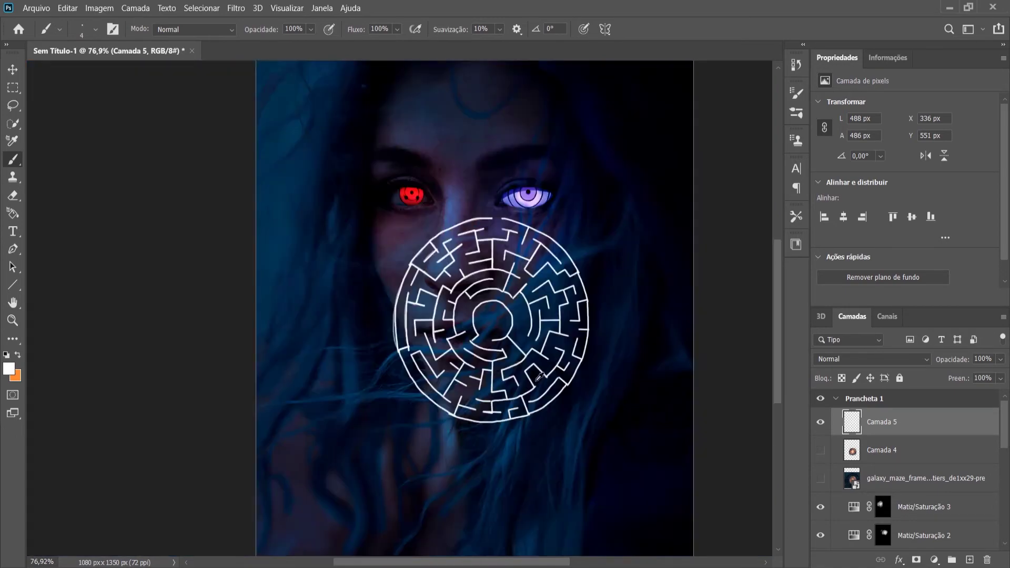
key(ctrl+t)
key(ctrl+minus)
drag(586, 289, 637, 185)
drag(359, 178, 334, 146)
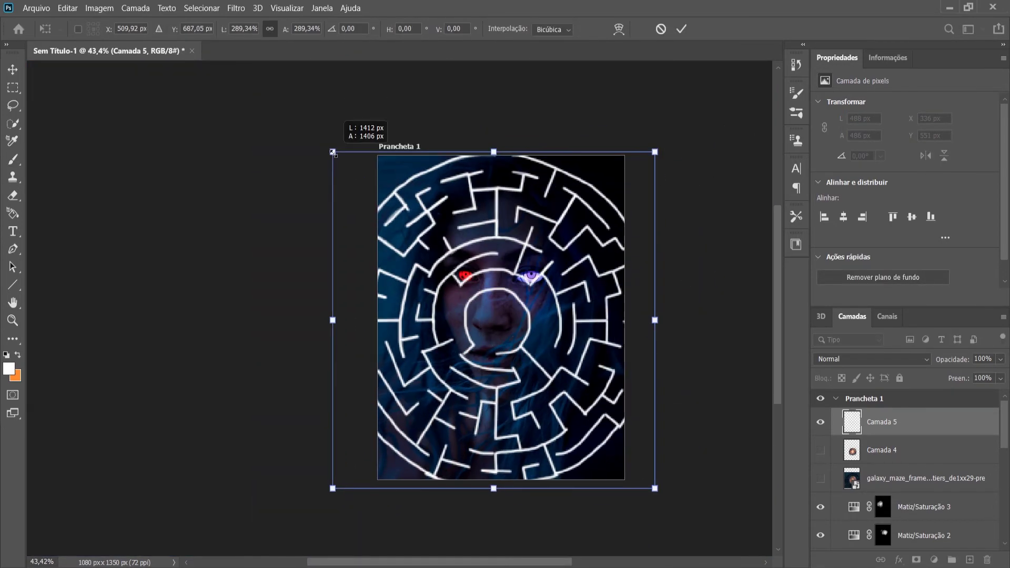
drag(655, 146, 684, 125)
drag(334, 485, 310, 508)
key(Return)
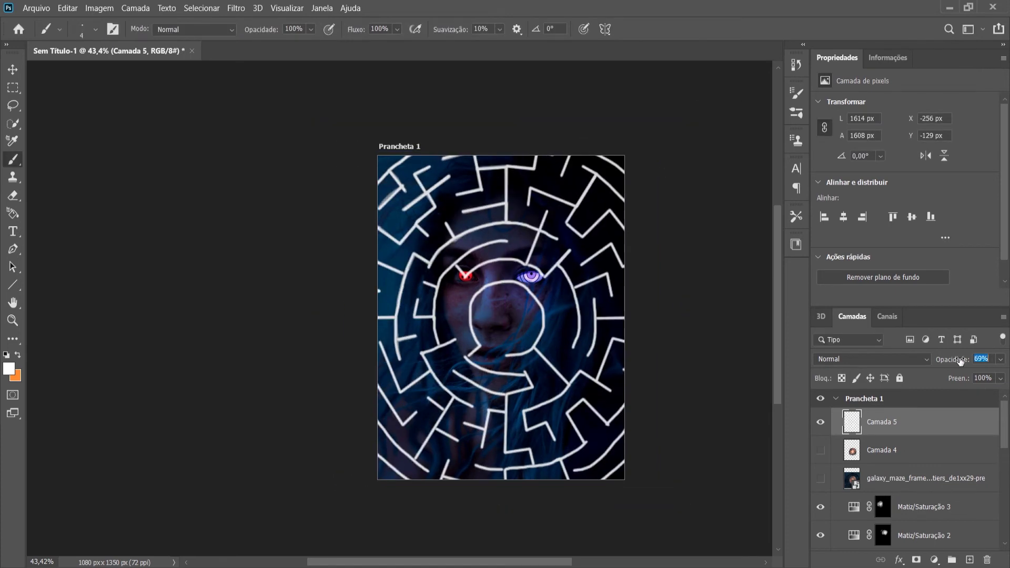
Step: Give the maze layer an orange Outer Glow with adjusted spread and size
double_click(861, 422)
click(623, 475)
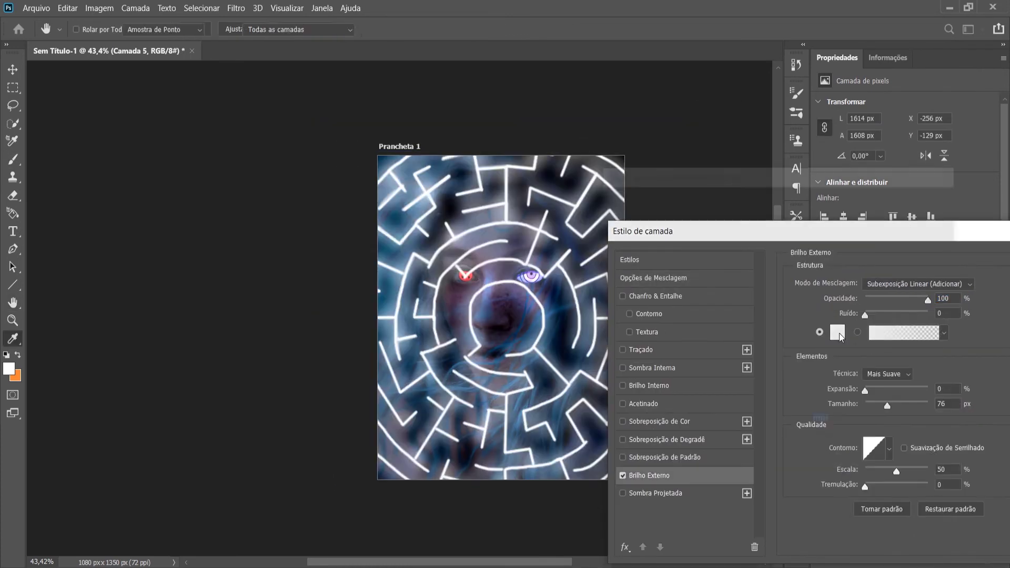
click(839, 331)
drag(758, 221, 775, 201)
click(895, 203)
drag(913, 299, 900, 299)
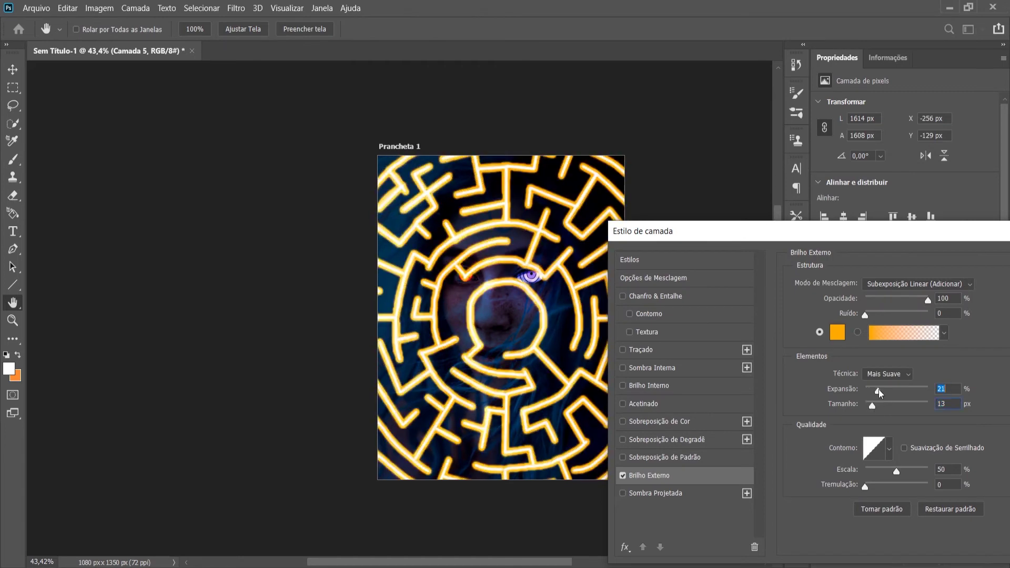
key(Return)
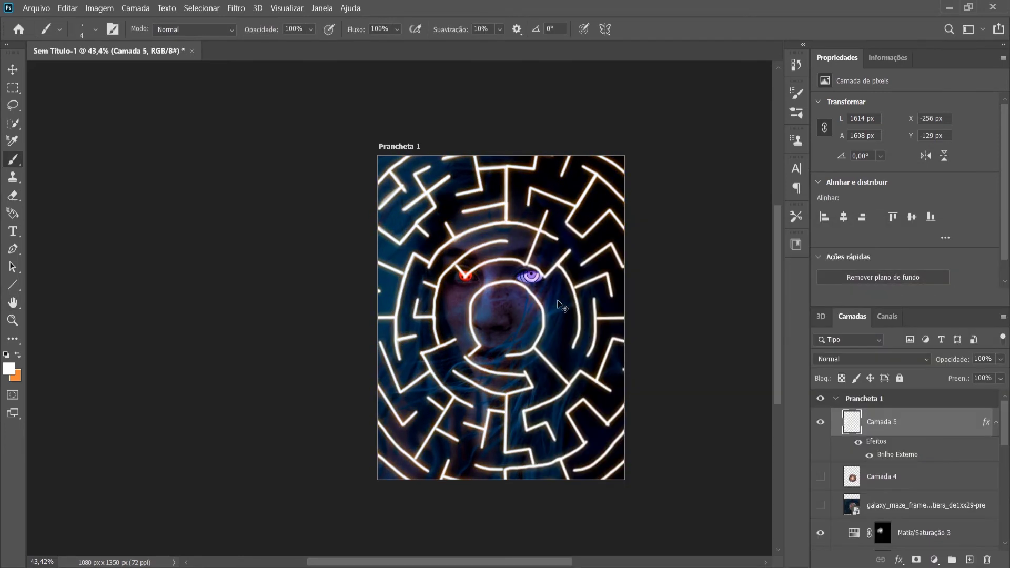
Step: Enlarge the glowing maze further, then shrink and reposition it over the face
key(ctrl+t)
mouse_move(297, 430)
mouse_down()
mouse_move(191, 536)
mouse_move(151, 548)
mouse_up()
key(Return)
key(b)
scroll(483, 331, down, 3)
scroll(483, 331, up, 3)
key(ctrl+t)
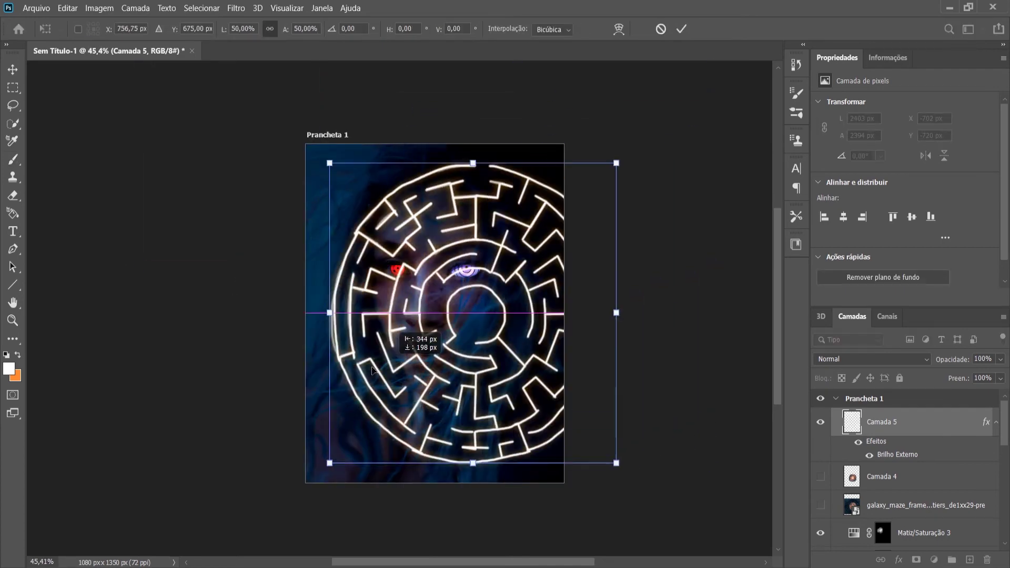
mouse_move(587, 192)
mouse_down()
mouse_move(571, 162)
mouse_move(582, 140)
mouse_up()
key(Return)
key(b)
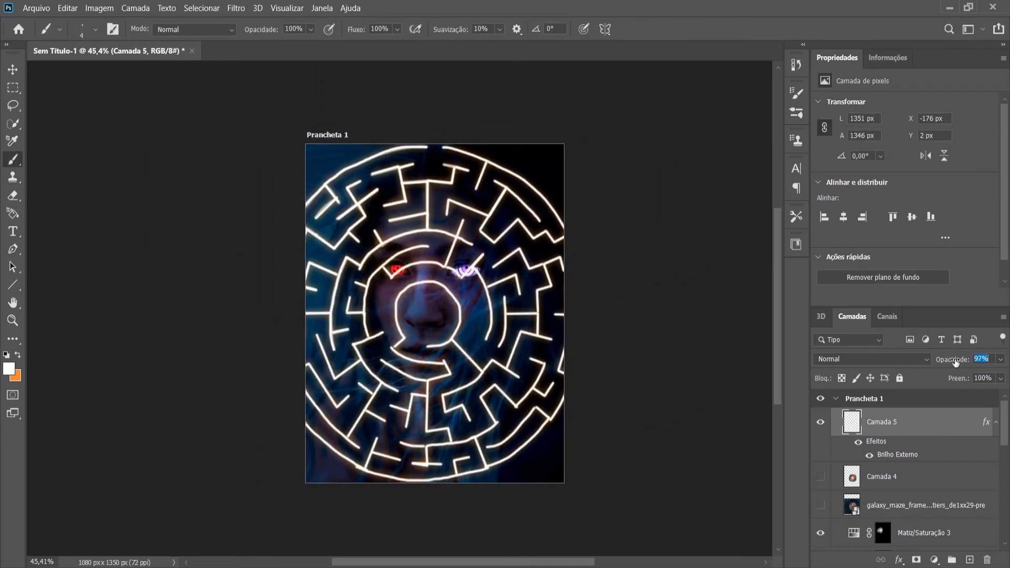
Step: Keep the maze on Normal blending and move its layer below the sharing layer
click(871, 359)
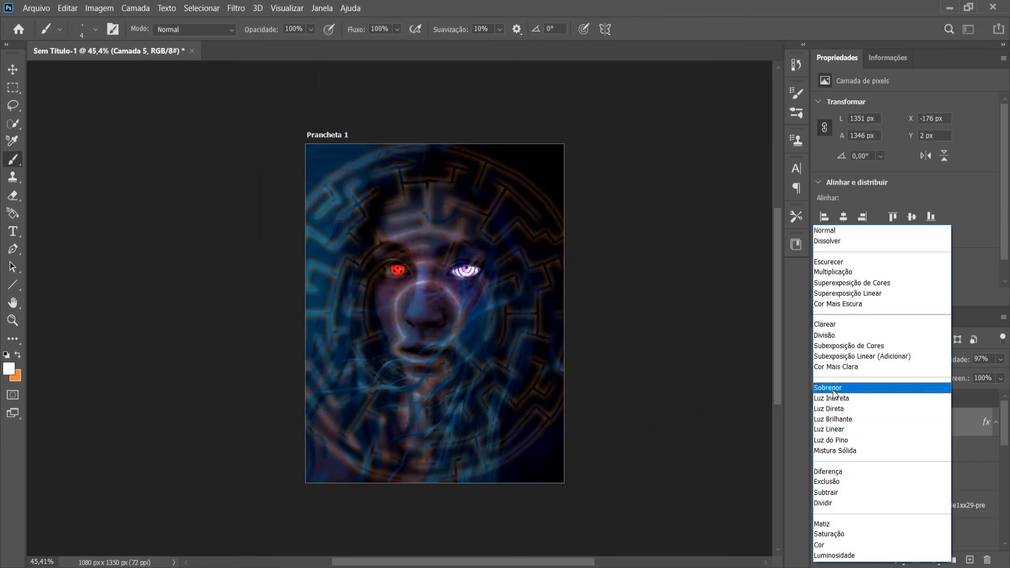
click(829, 230)
drag(900, 429, 912, 473)
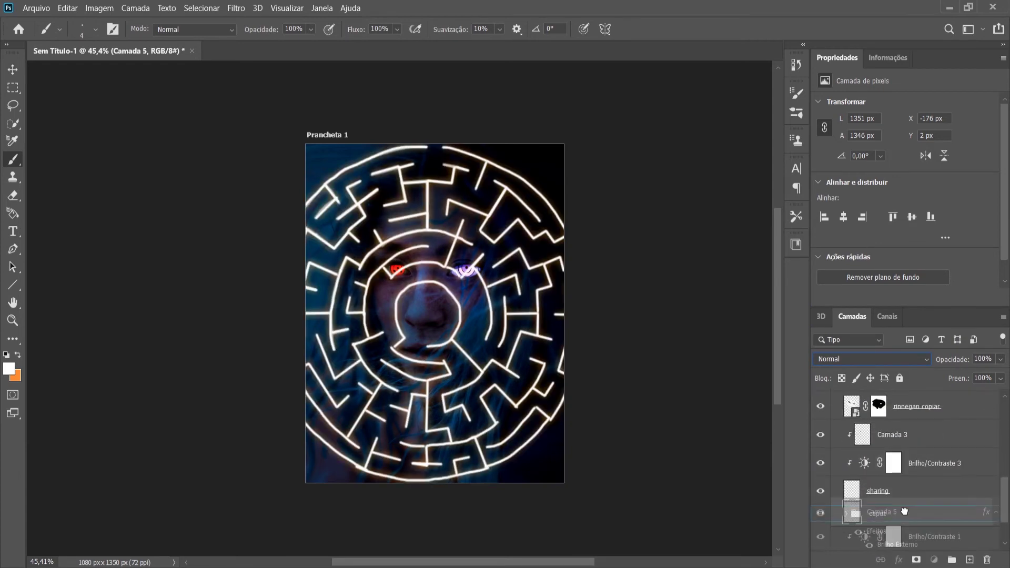
Step: Adjust the outer glow spread and move the maze layer higher in the stack
scroll(917, 471, down, 1)
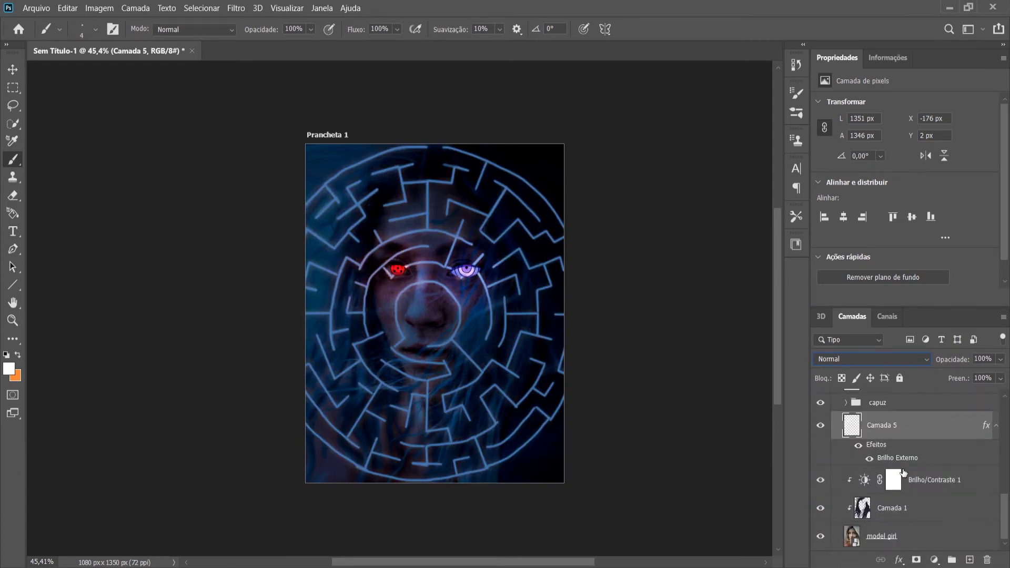
double_click(917, 425)
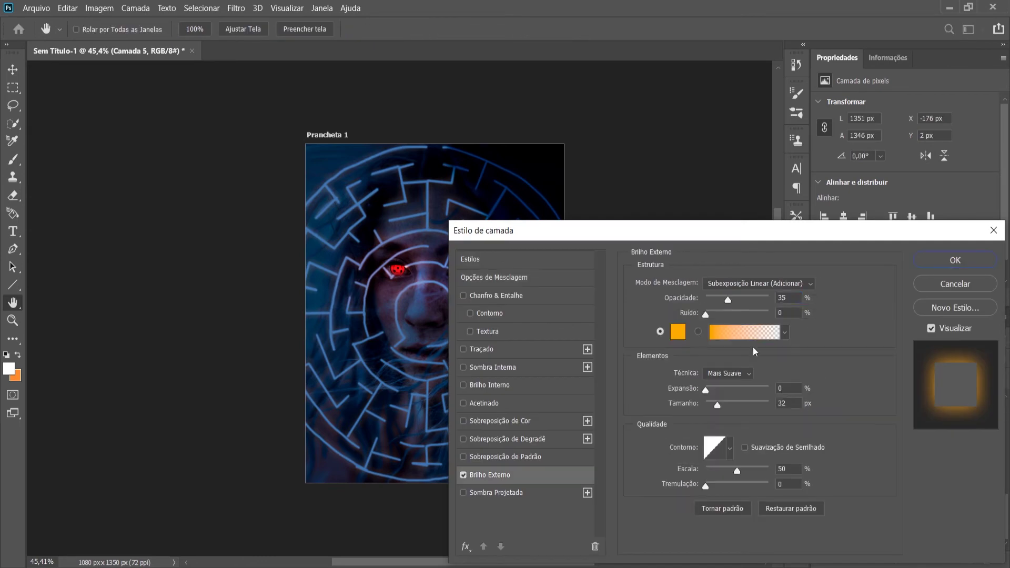
drag(706, 390, 711, 392)
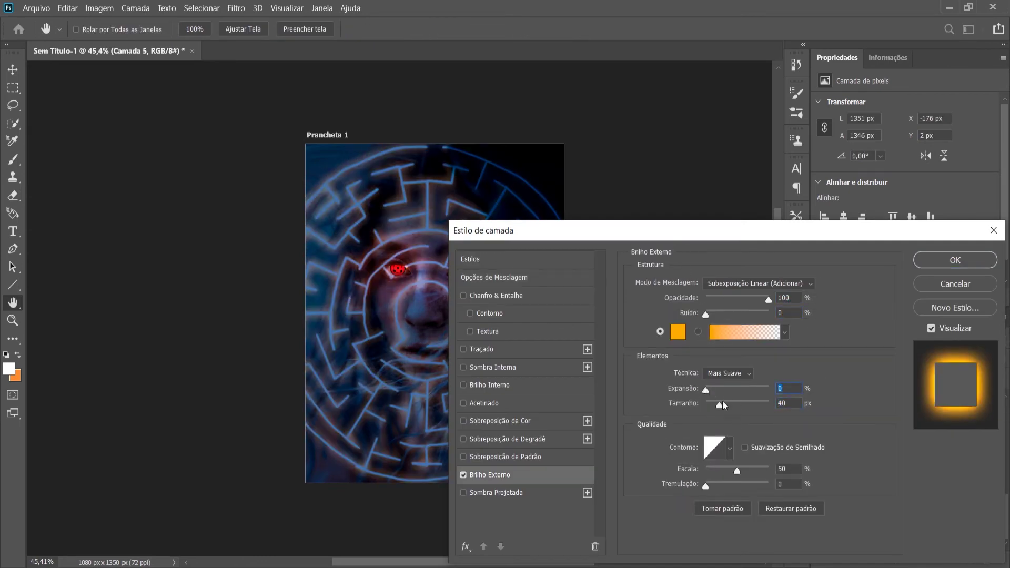
key(Return)
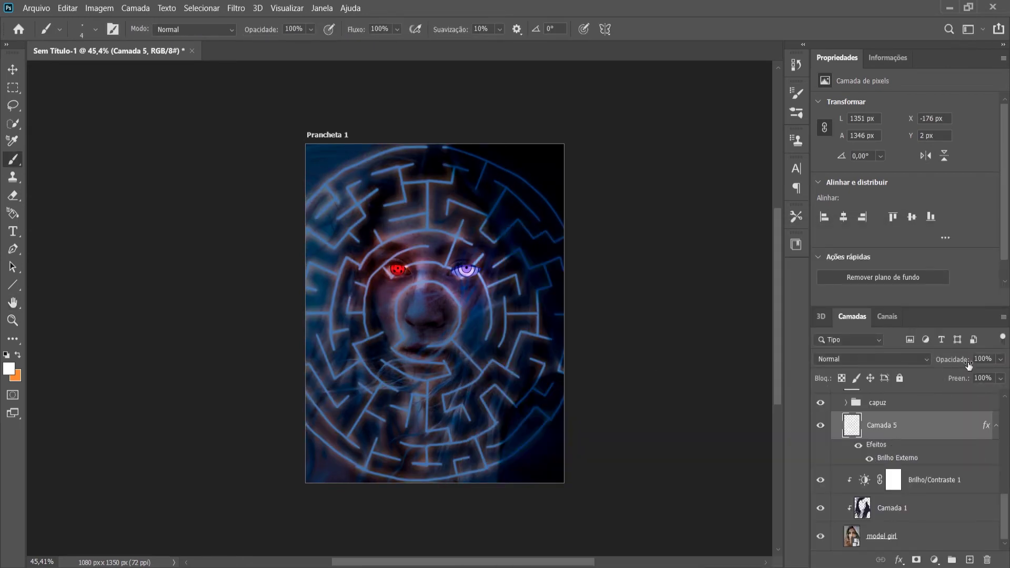
drag(894, 427, 880, 416)
Step: Lower the Outer Glow opacity and size and add a textured Bevel & Emboss
double_click(914, 435)
click(489, 475)
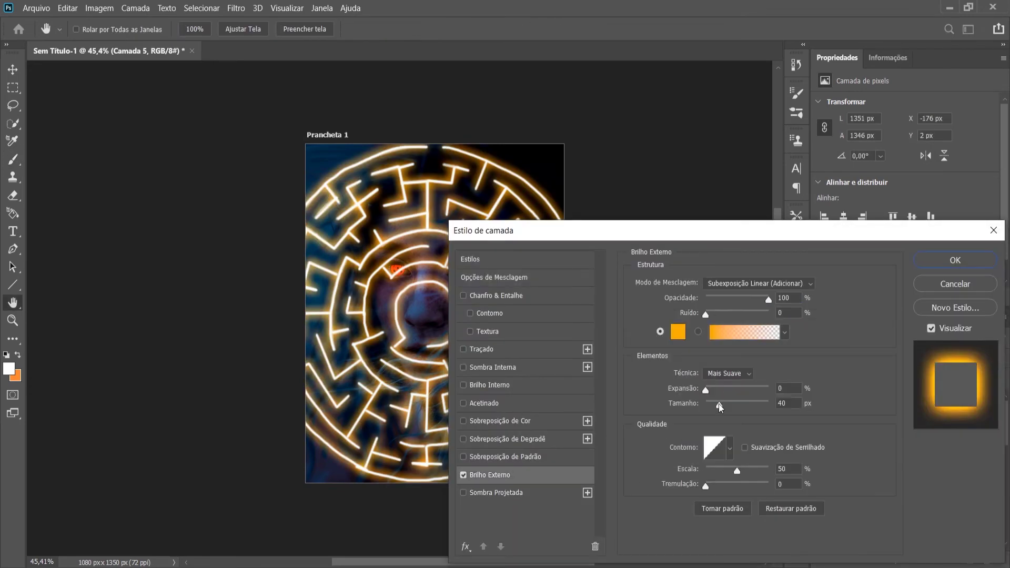
click(747, 284)
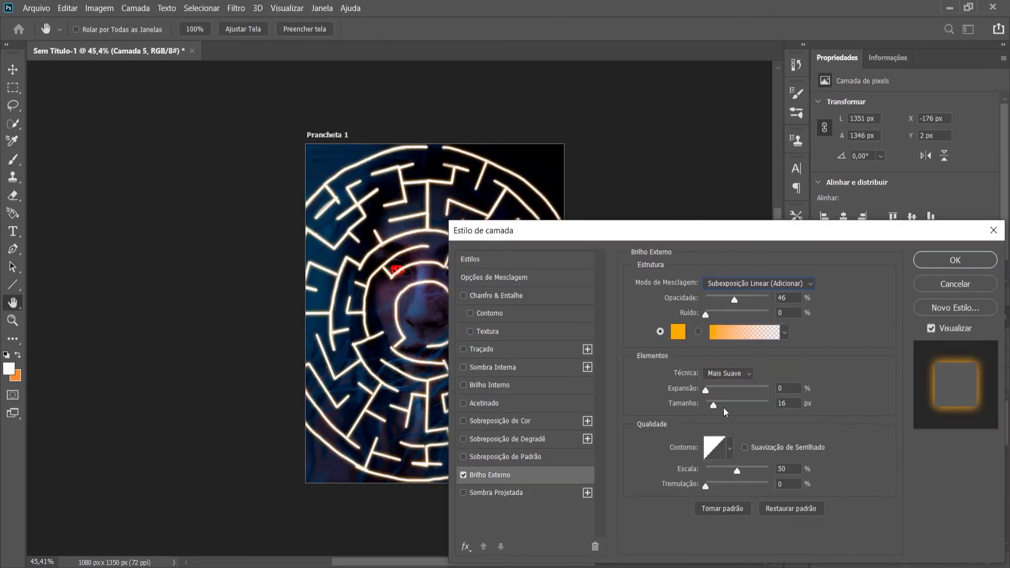
click(463, 296)
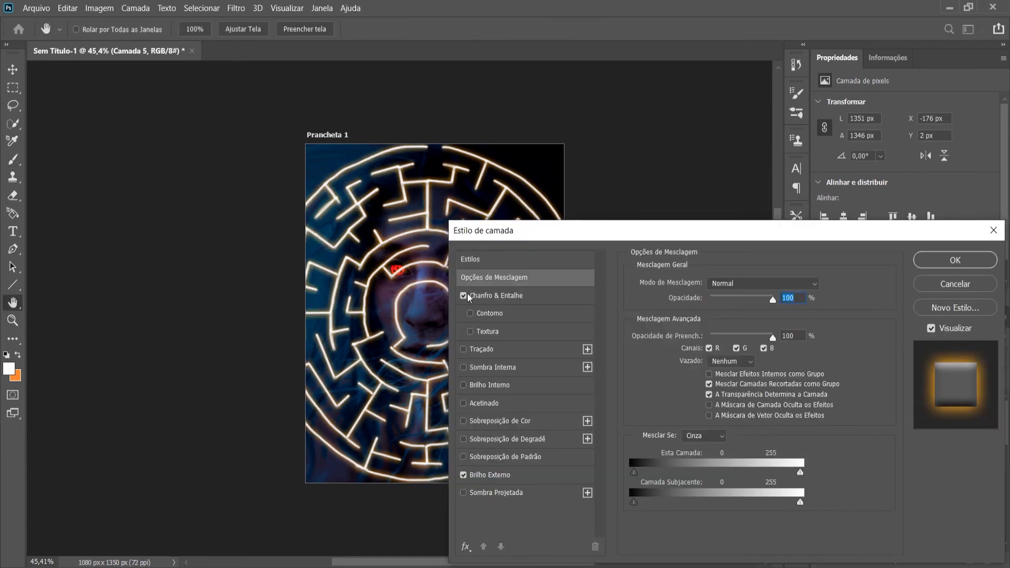
click(474, 332)
mouse_move(731, 342)
mouse_down()
mouse_move(751, 350)
mouse_move(742, 345)
mouse_up()
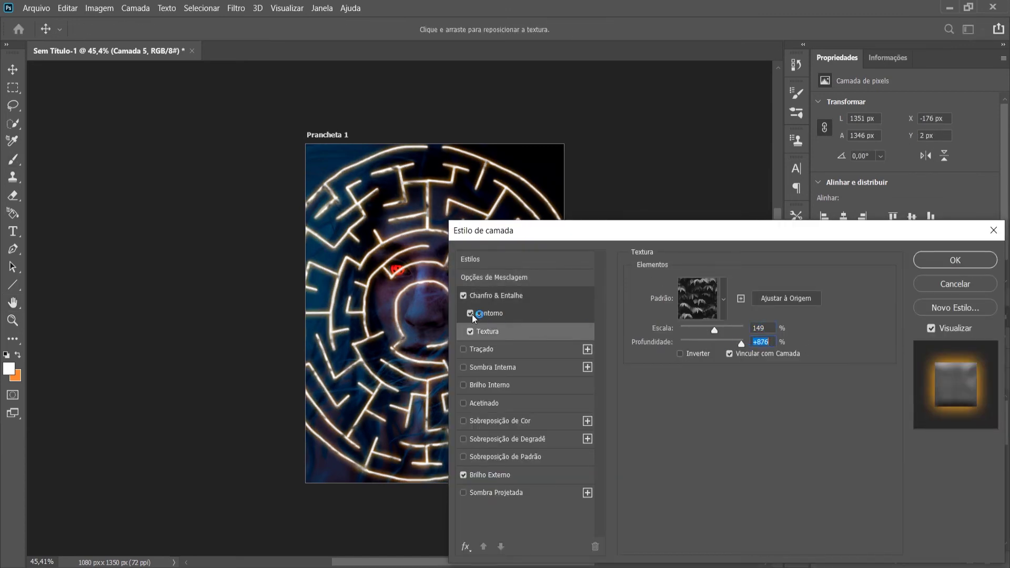
drag(526, 230, 576, 257)
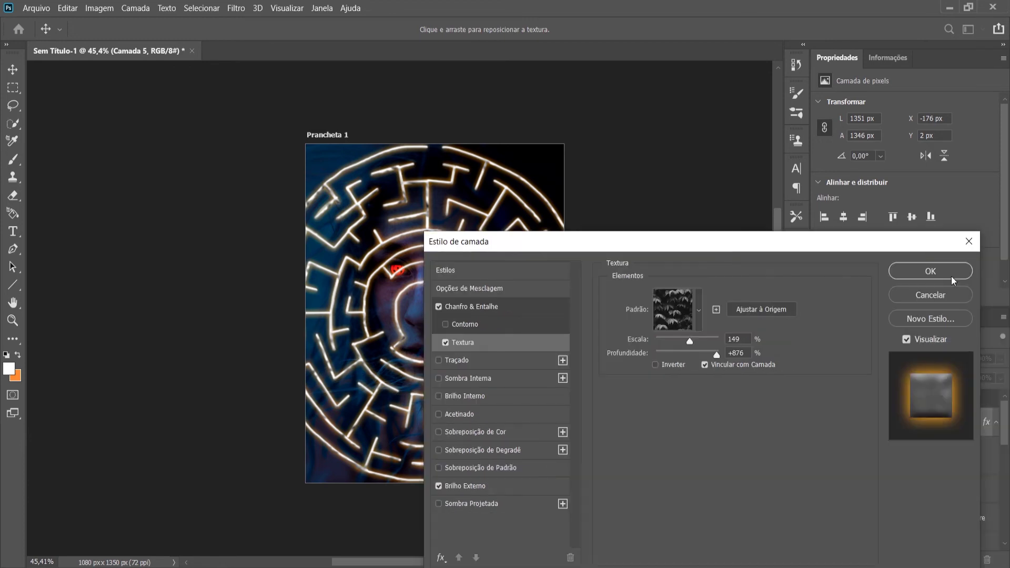
Step: Change the outer glow colour, keep the effects, and add a layer mask to the maze
click(466, 486)
click(654, 337)
text(f87500)
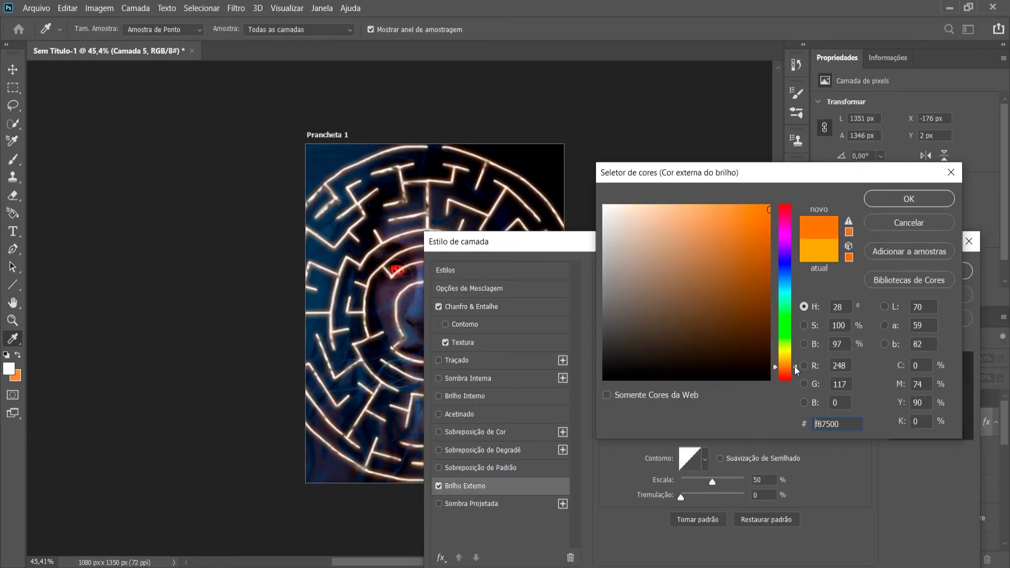
key(Return)
key(Return)
key(b)
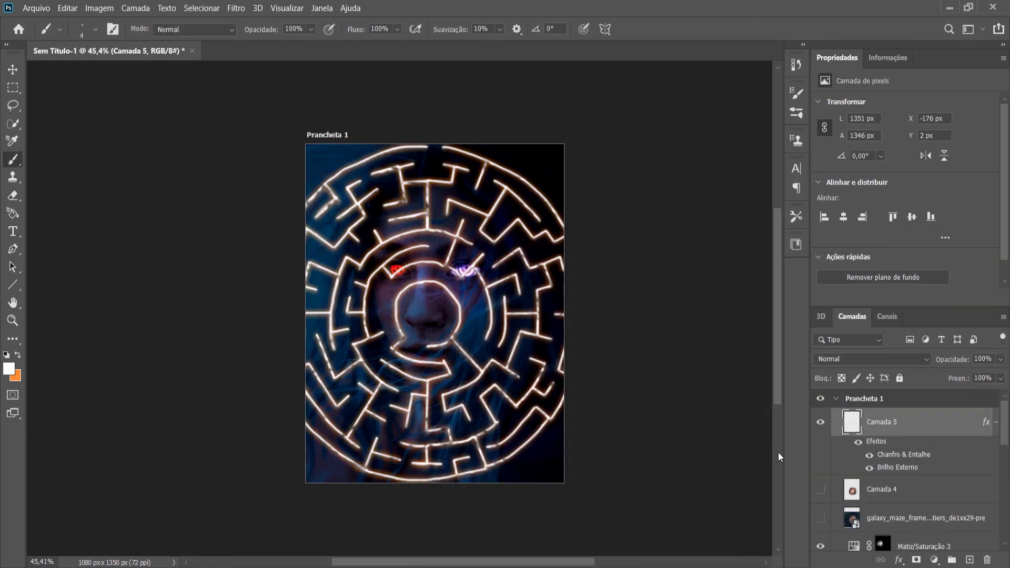
click(916, 559)
Step: Mask the maze's top with black at 34% brush opacity, then discard the mask
click(237, 8)
key(Escape)
key(3)
key(4)
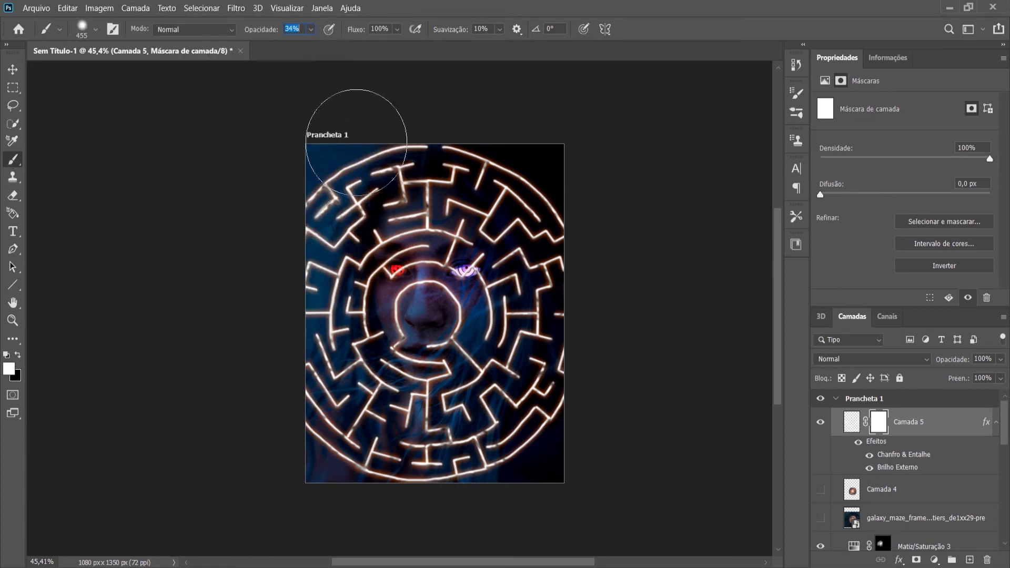
key(x)
mouse_move(356, 142)
mouse_down()
mouse_move(476, 106)
mouse_move(557, 234)
mouse_up()
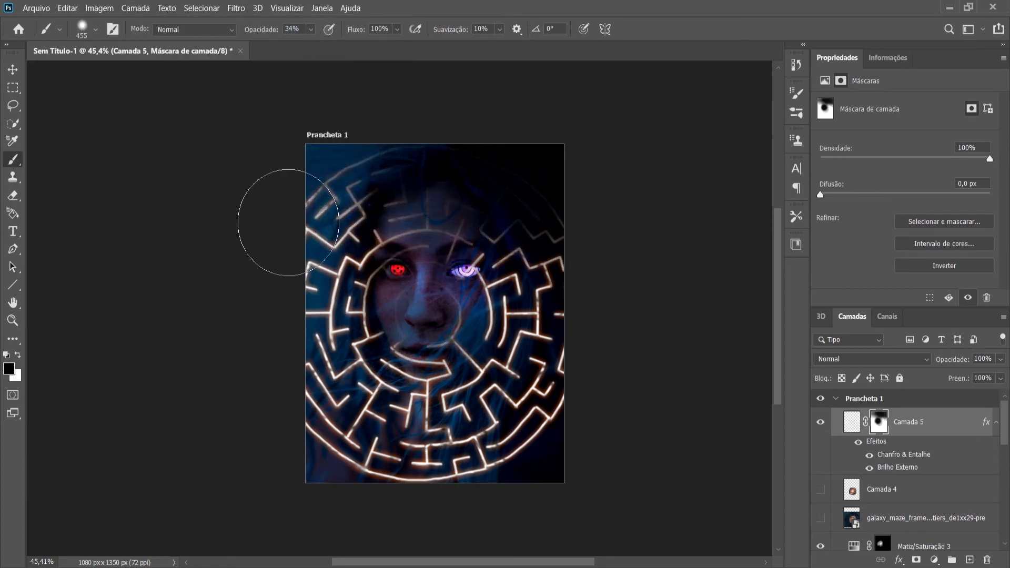
click(987, 560)
click(591, 228)
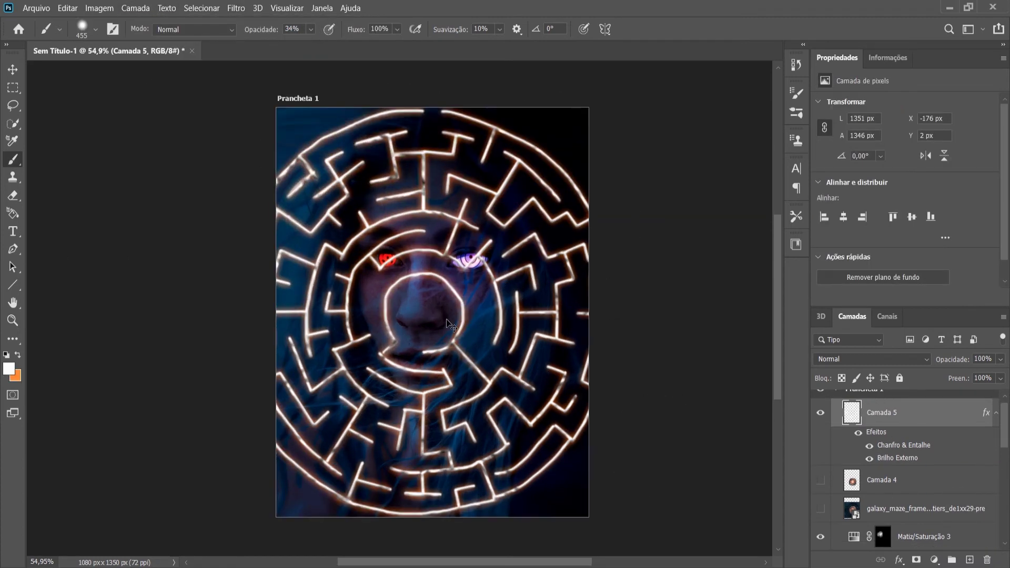
Step: Move and scale the maze with Free Transform and shift its layer in the stack
key(ctrl+t)
drag(501, 211, 477, 213)
key(Return)
mouse_move(895, 413)
mouse_down()
mouse_move(919, 424)
mouse_move(895, 402)
mouse_up()
Step: Move the enlarged maze over the face and mask out its left, right and lower outer rings
key(ctrl+t)
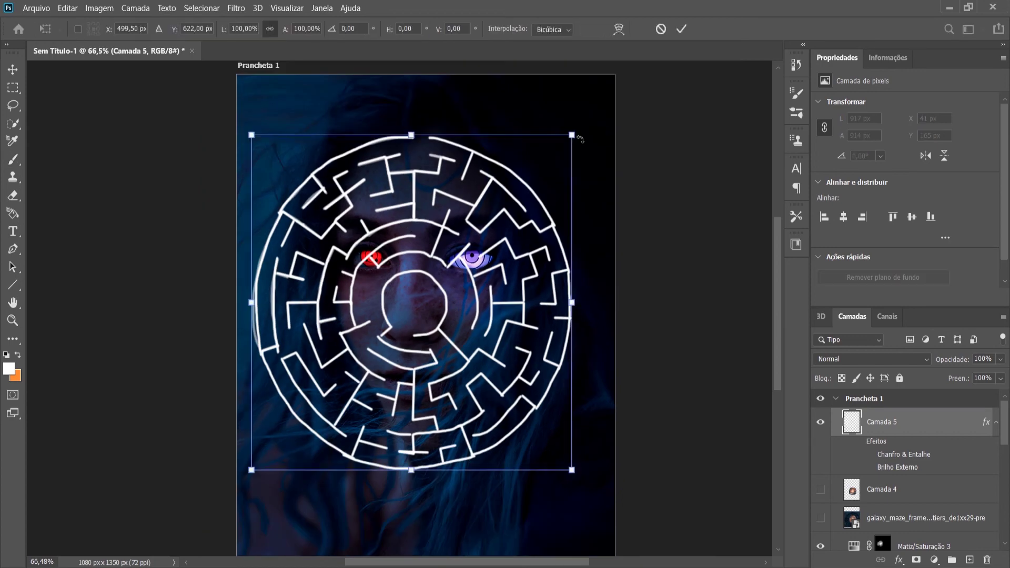
mouse_move(487, 176)
mouse_down()
mouse_move(492, 188)
mouse_move(582, 129)
mouse_up()
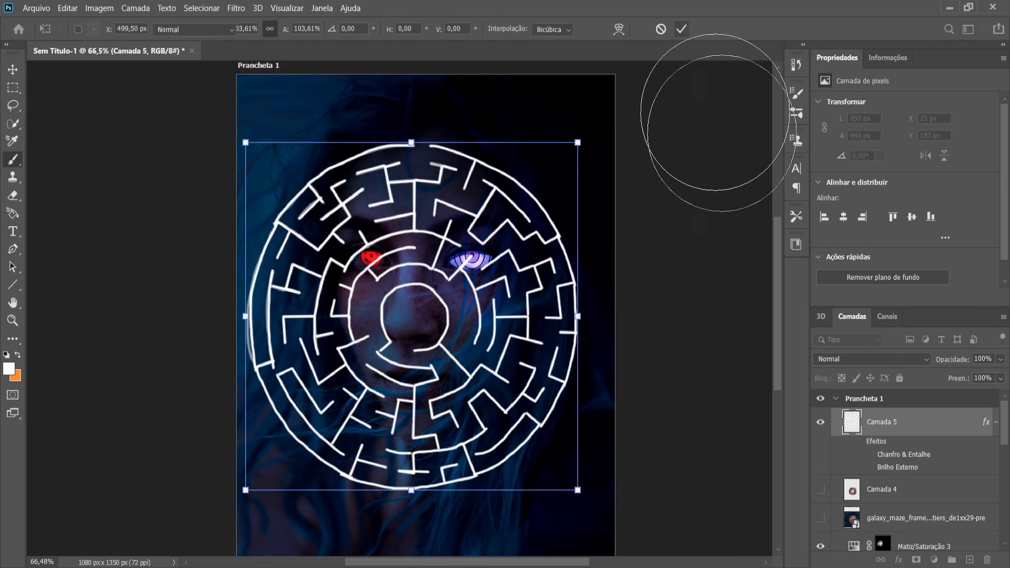
key(Return)
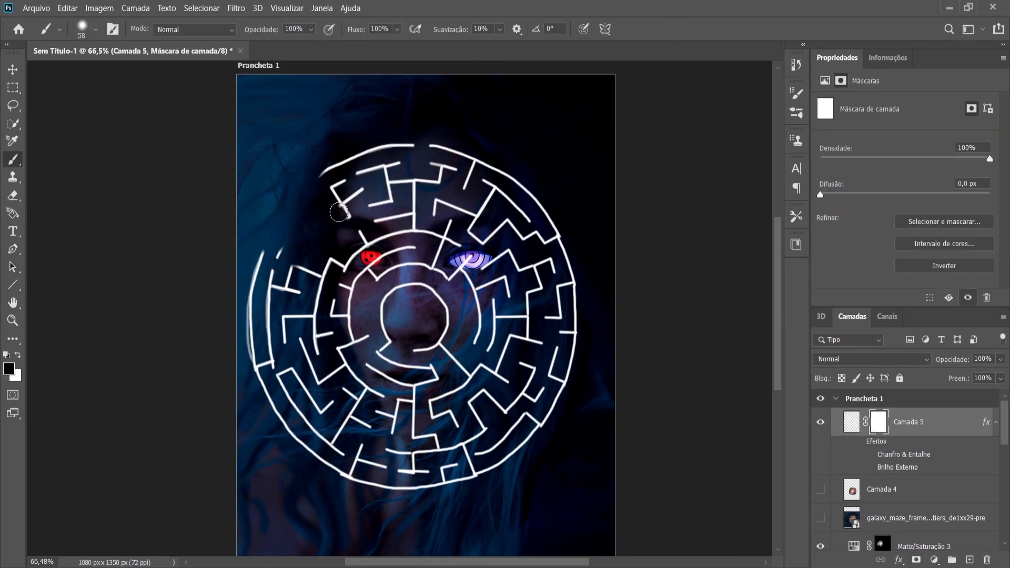
drag(353, 225, 311, 310)
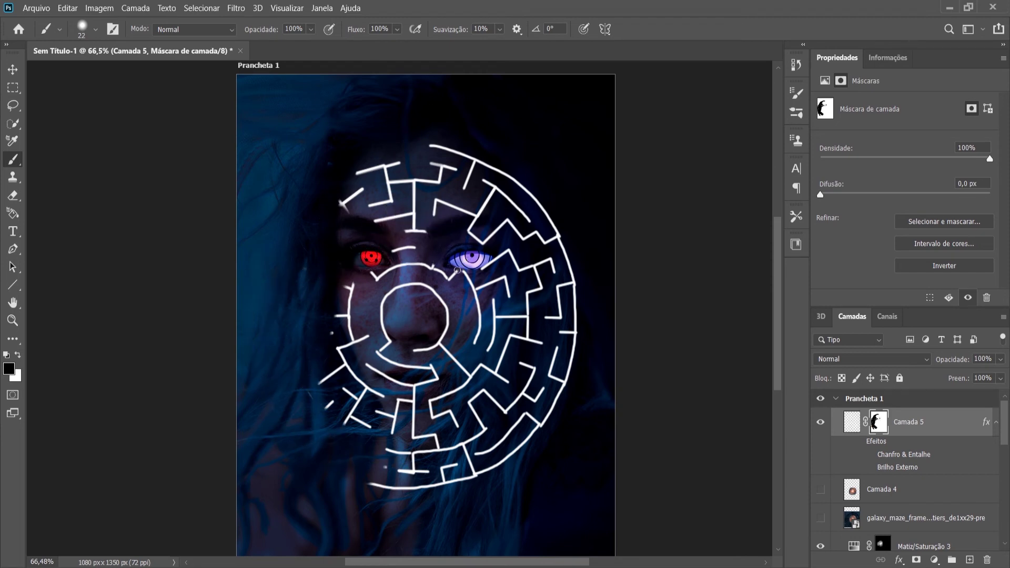
drag(553, 270, 307, 325)
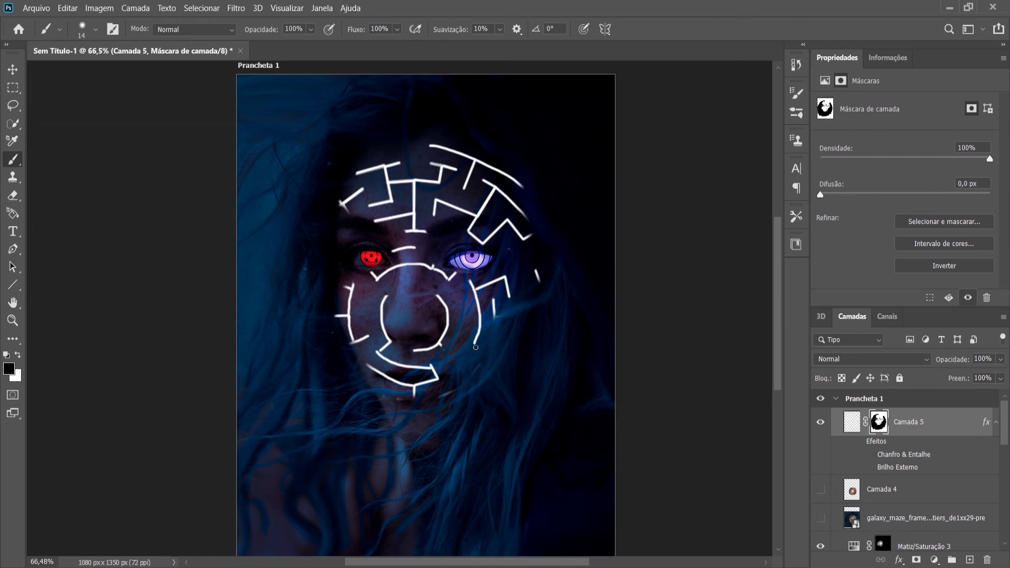
Step: Mask away the maze circles around the nose, then switch to painting lines back in
scroll(468, 279, up, 5)
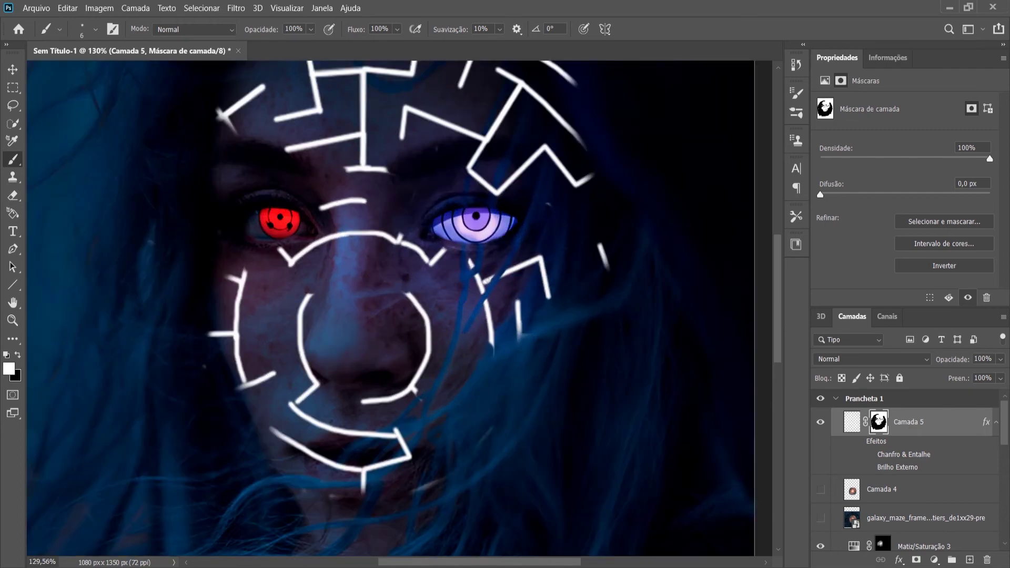
scroll(430, 485, down, 3)
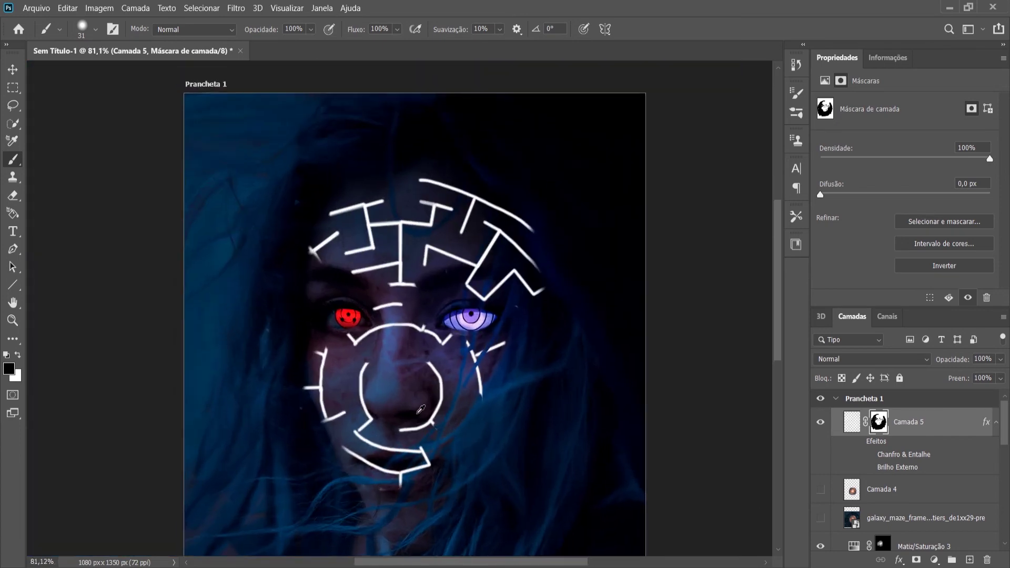
scroll(416, 363, up, 1)
drag(429, 342, 354, 363)
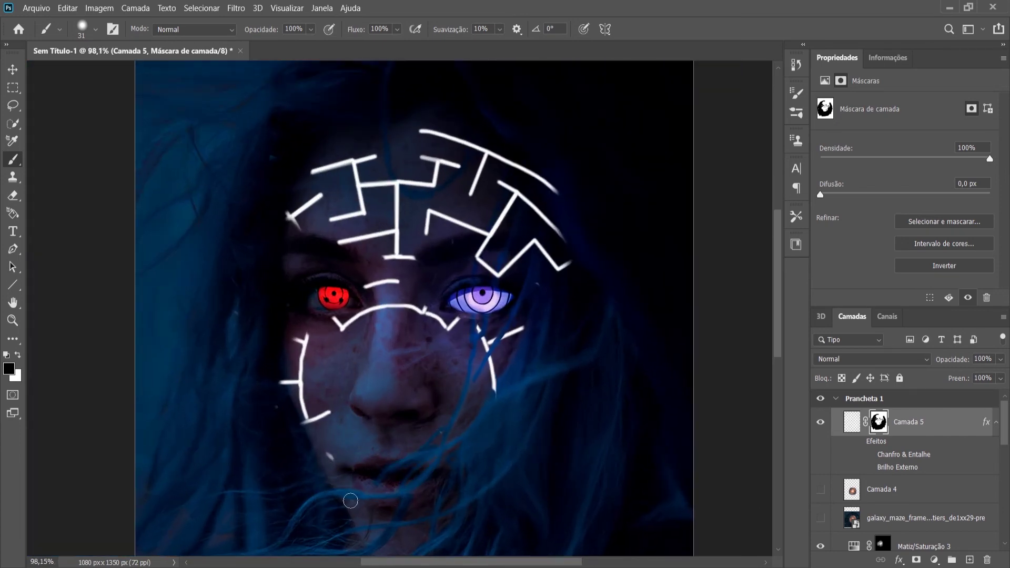
scroll(376, 357, down, 2)
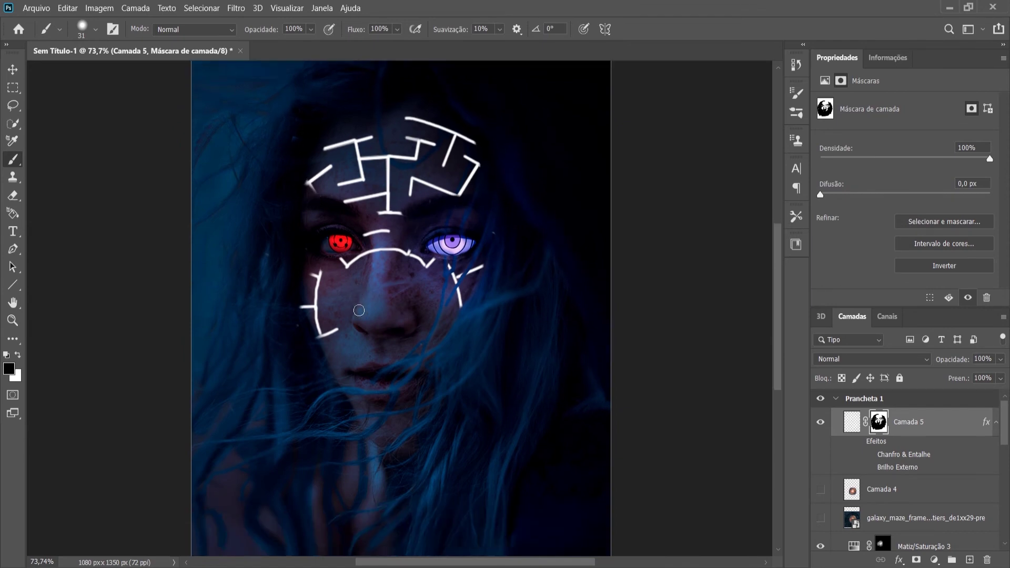
scroll(426, 364, up, 5)
scroll(373, 242, down, 2)
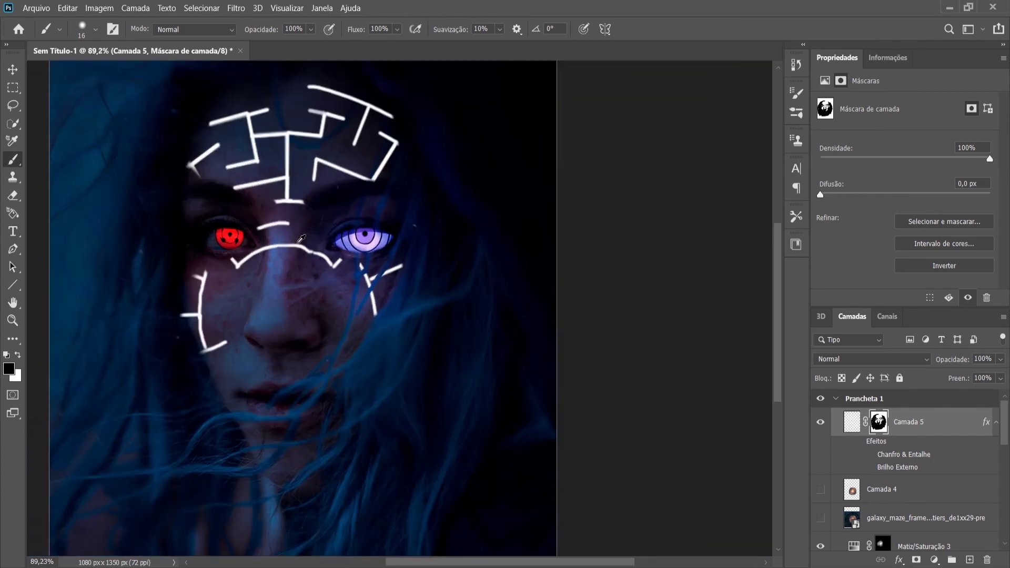
scroll(373, 243, down, 2)
scroll(292, 209, up, 1)
scroll(292, 209, up, 3)
key(x)
scroll(292, 209, down, 3)
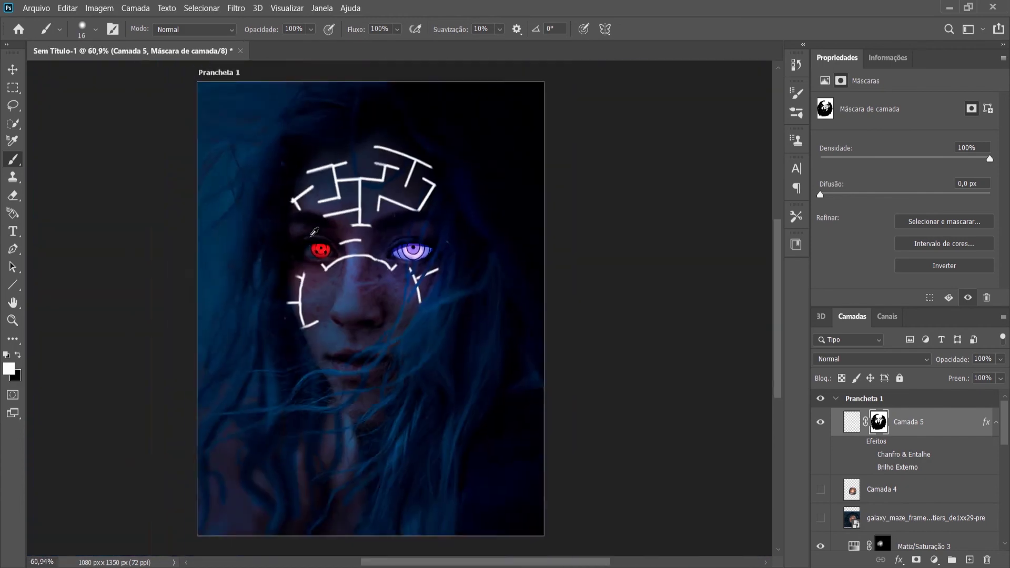
scroll(369, 237, up, 1)
Step: Give the maze layer's Bevel & Emboss 355% depth, a larger size, zero softening and no texture
double_click(852, 422)
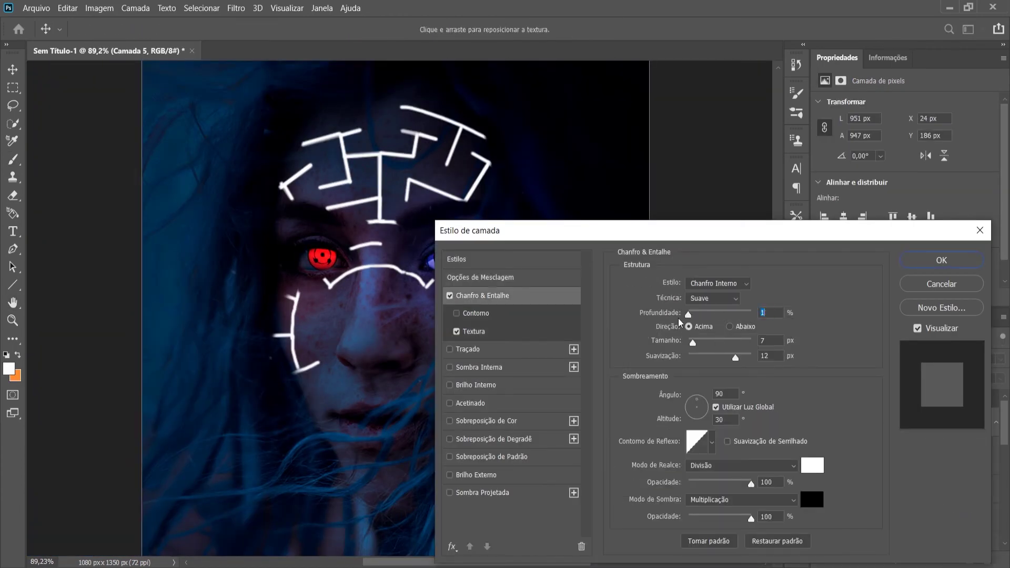
key(Return)
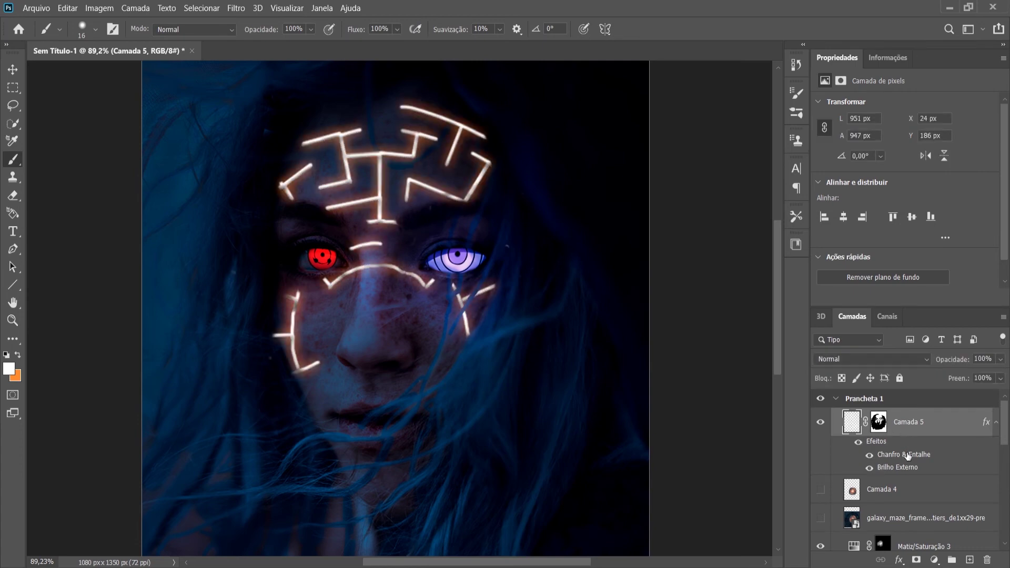
double_click(908, 456)
mouse_move(695, 312)
mouse_down()
mouse_move(712, 316)
mouse_move(689, 358)
mouse_up()
click(684, 311)
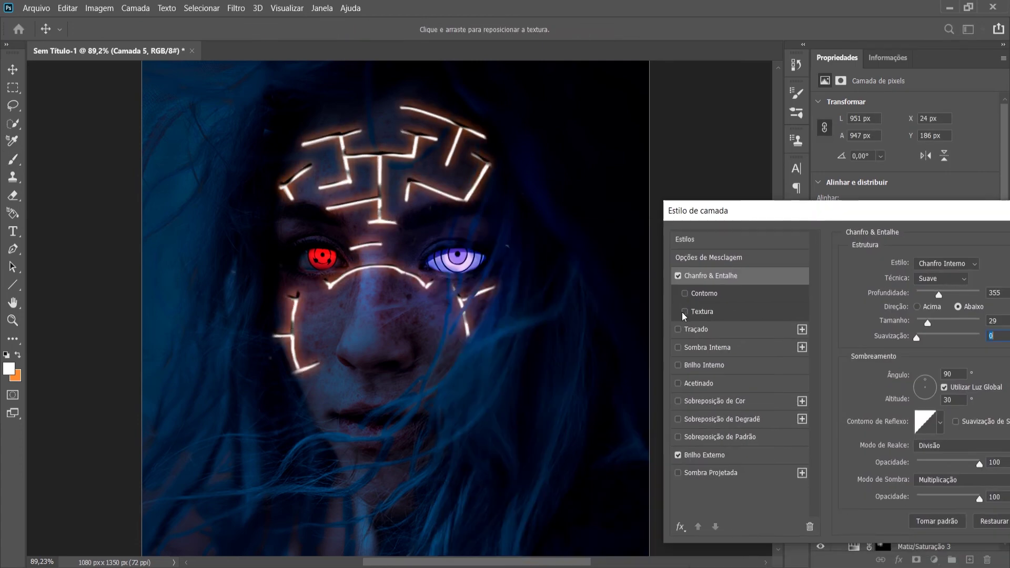
mouse_move(891, 324)
mouse_down()
mouse_move(911, 328)
mouse_move(880, 323)
mouse_move(954, 299)
mouse_up()
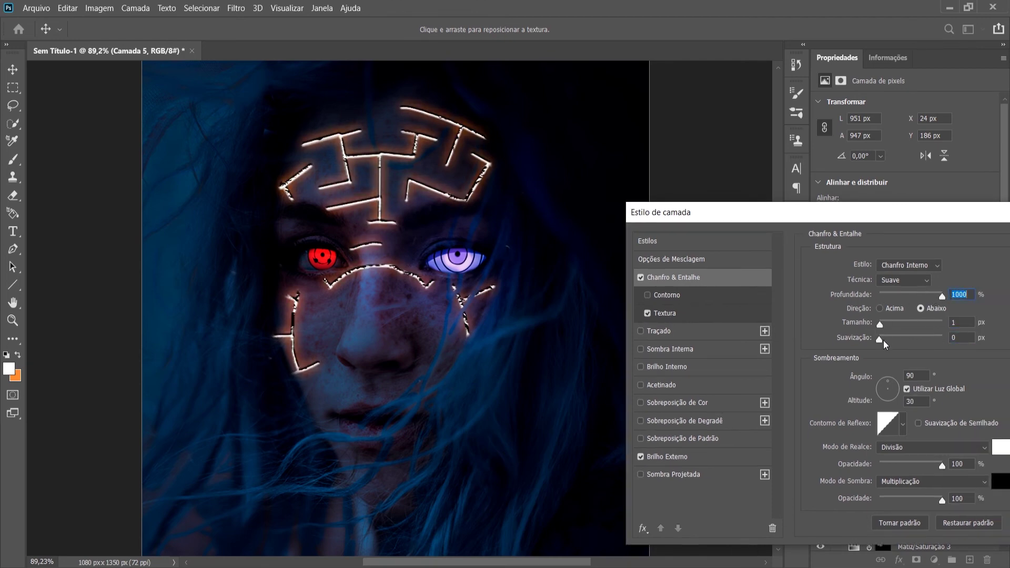
drag(907, 342, 878, 341)
click(648, 314)
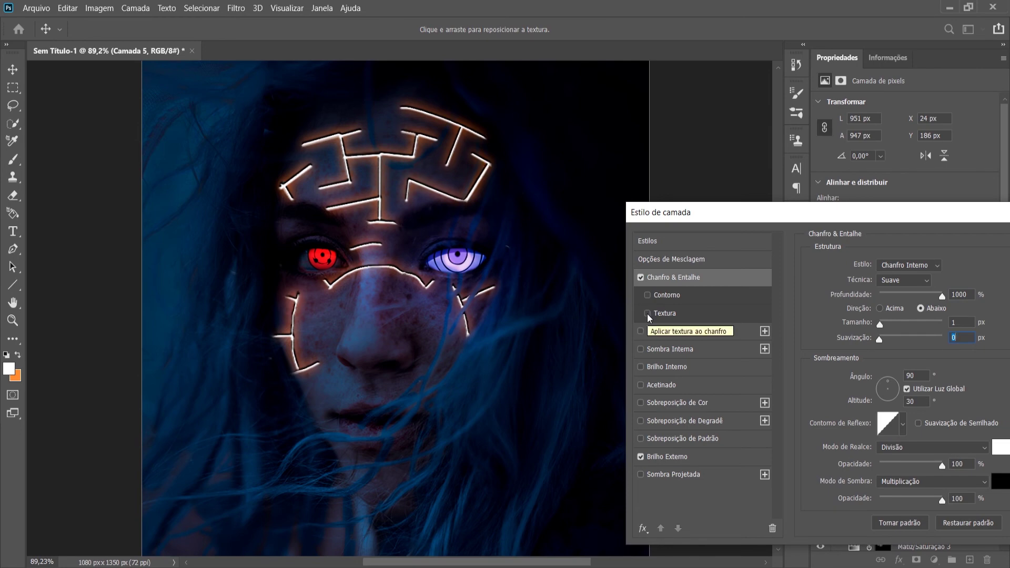
Step: Drop the bevel highlight opacity to zero, keep its blend mode on Divisão, and soften the bevel
drag(710, 212, 573, 218)
drag(804, 470, 739, 470)
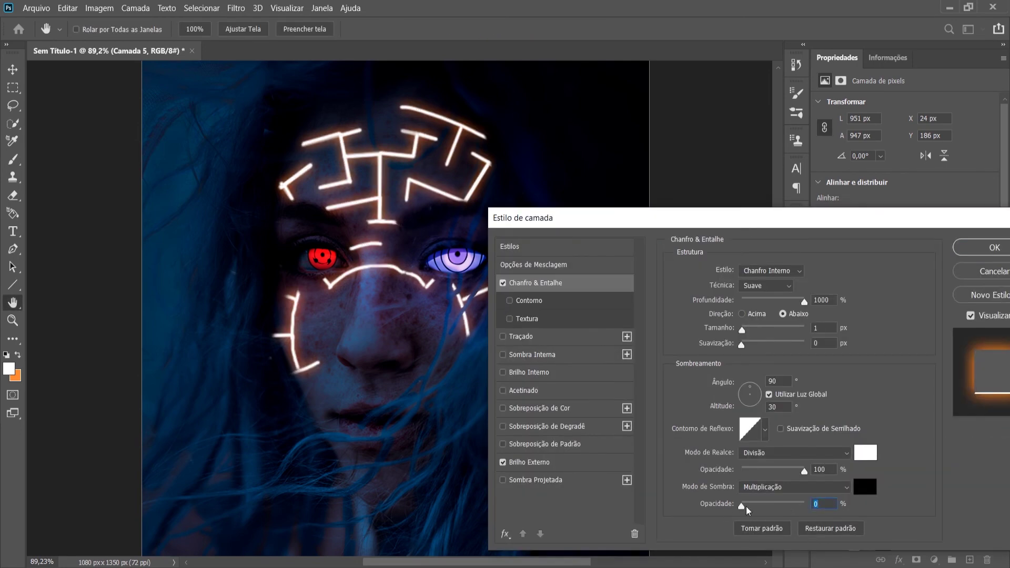
click(795, 452)
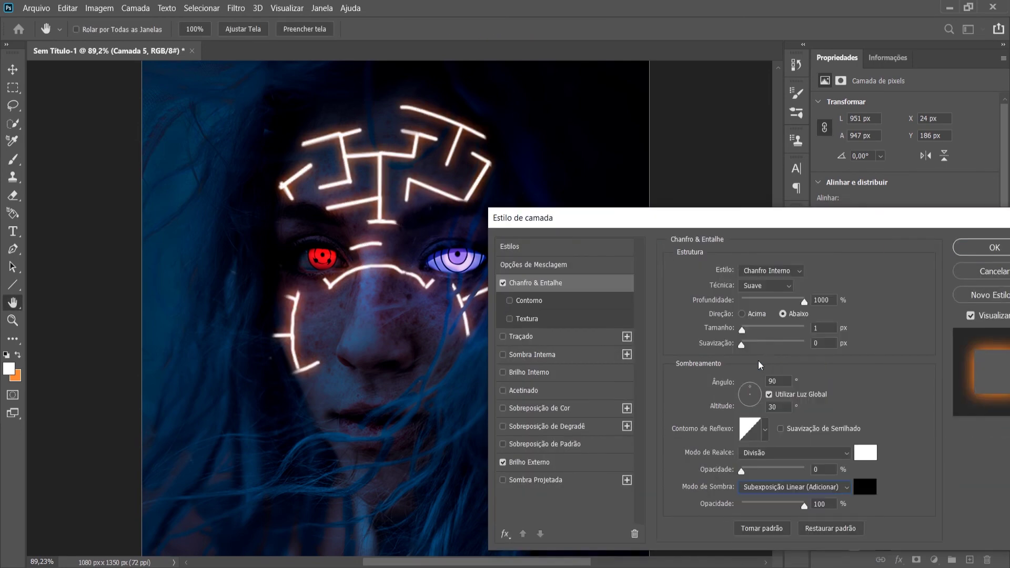
click(795, 487)
click(779, 453)
click(758, 506)
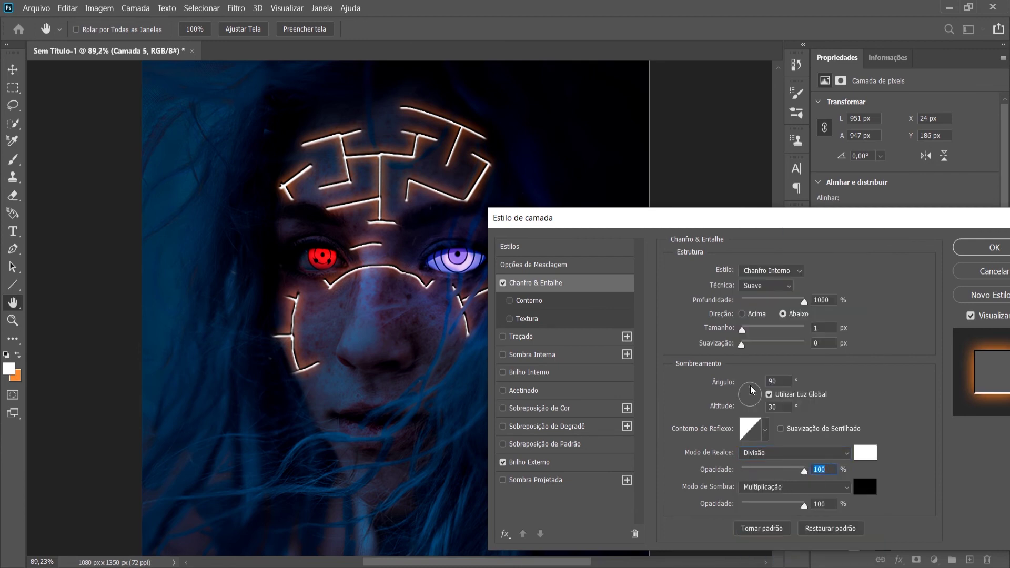
drag(743, 345, 757, 349)
Step: Test a Color Overlay and an orange Inner Glow on the maze lines
click(529, 462)
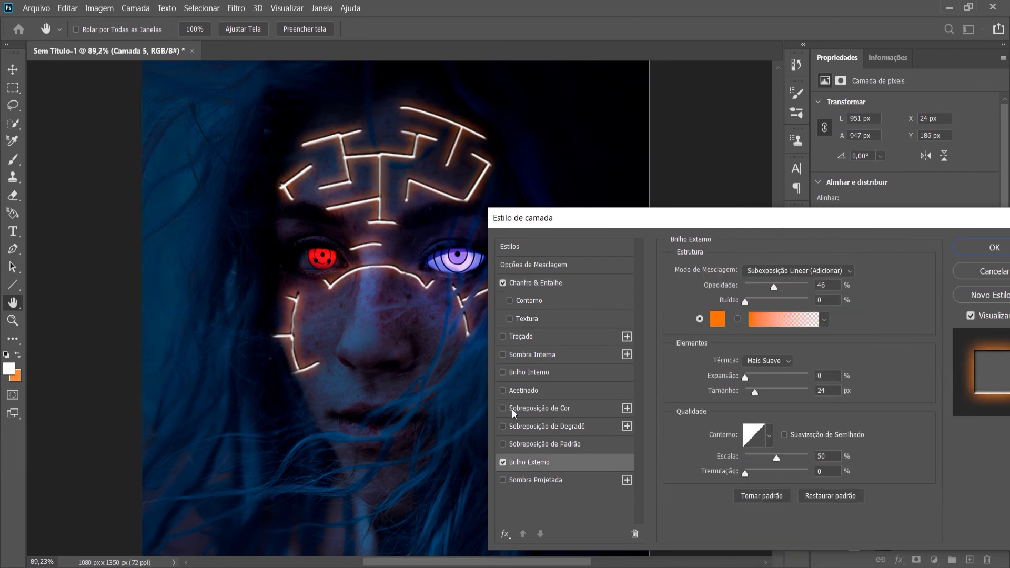
click(503, 408)
click(869, 272)
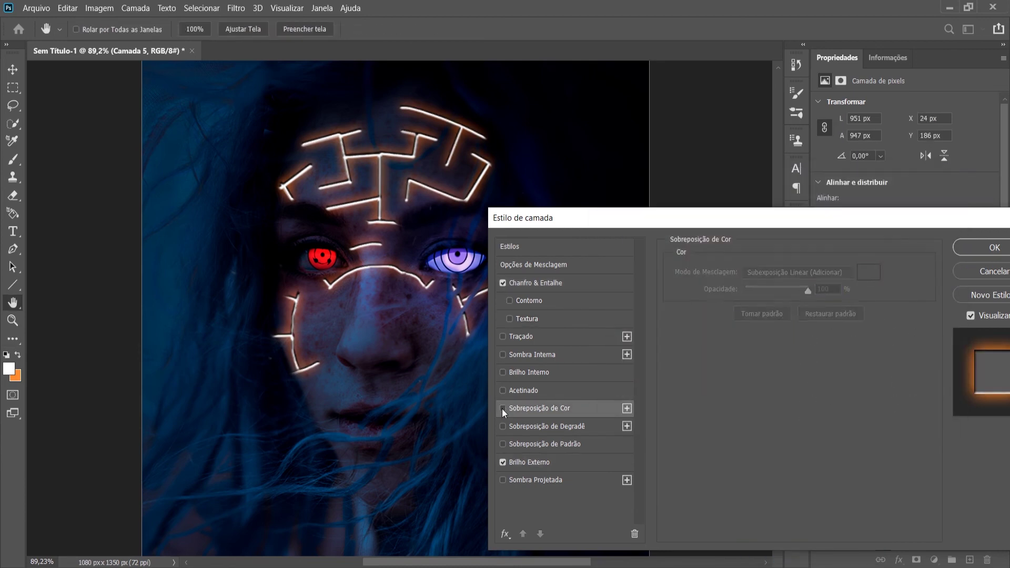
click(528, 372)
click(679, 328)
click(739, 230)
key(Return)
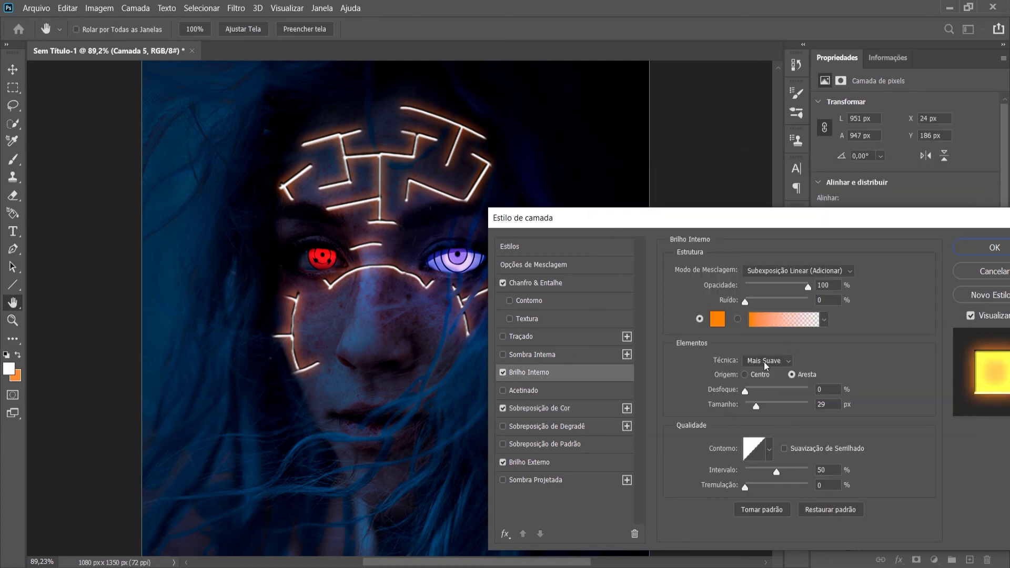
Step: Keep Bevel & Emboss on and tune the Outer Glow size, spread and range to 100
click(503, 283)
click(572, 463)
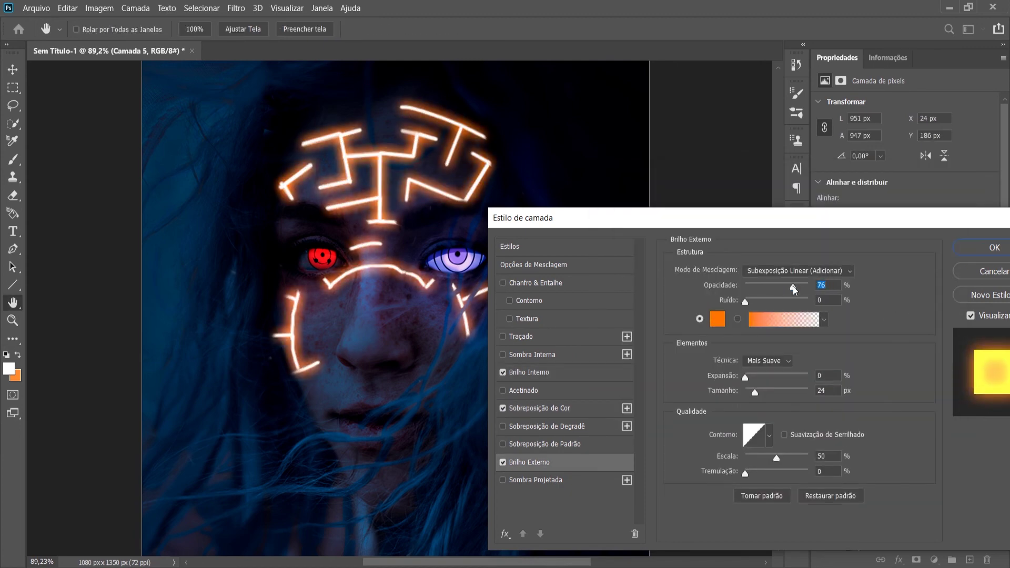
click(503, 283)
drag(752, 393, 750, 394)
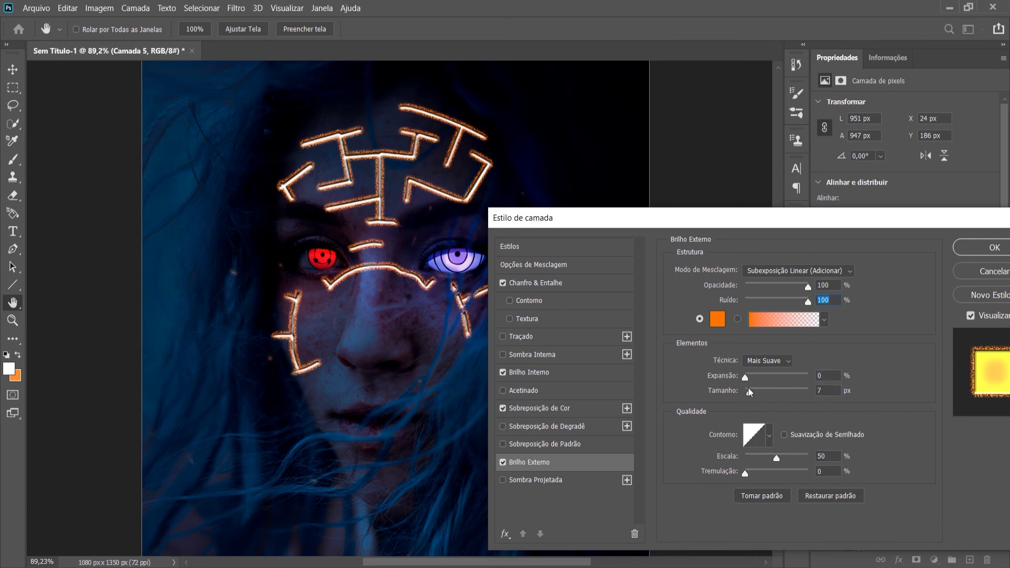
drag(745, 378, 757, 378)
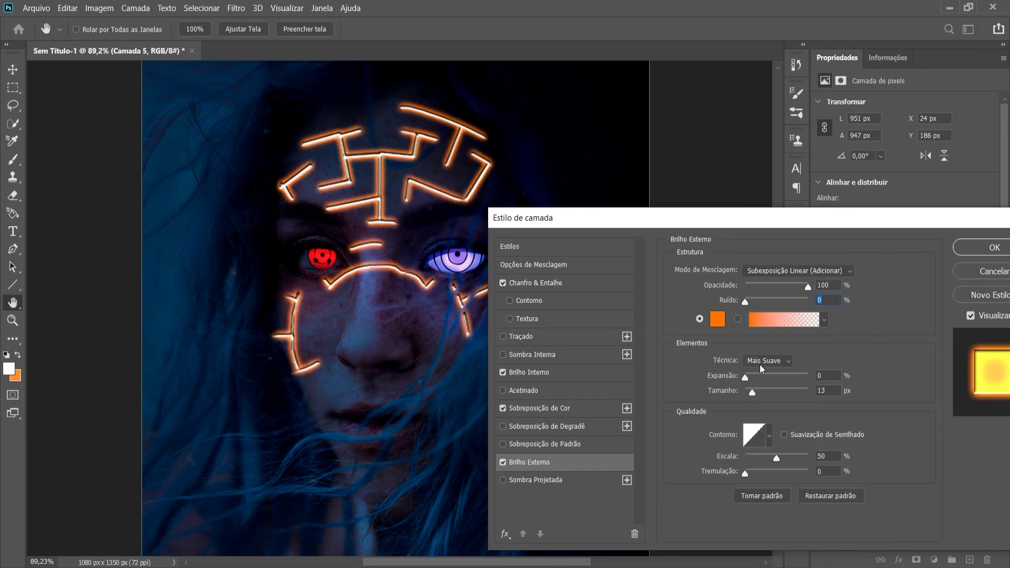
drag(777, 457, 808, 457)
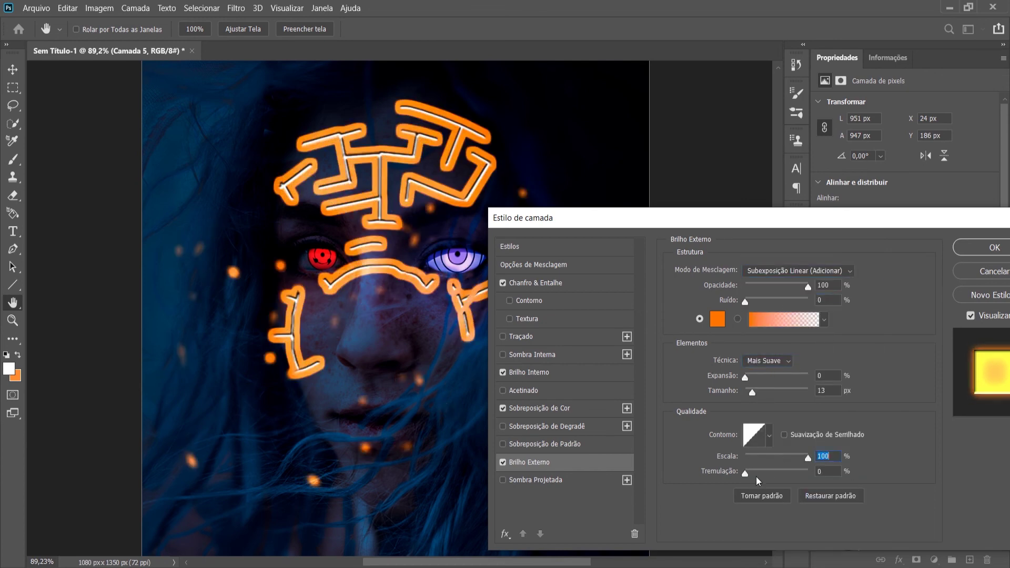
key(Tab)
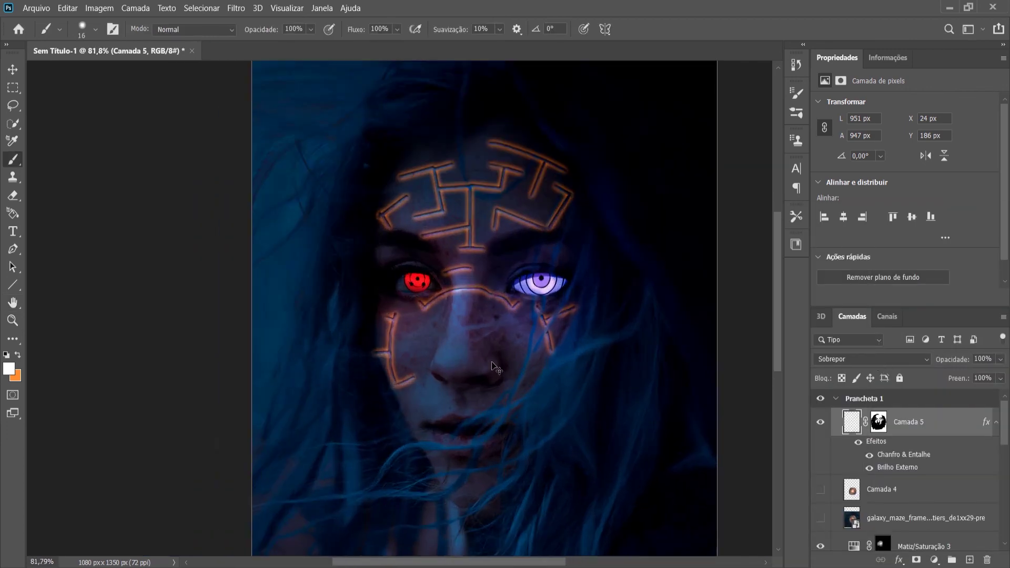
Step: Move the maze lines layer 16 px lower with Free Transform
key(ctrl+t)
drag(486, 280, 486, 288)
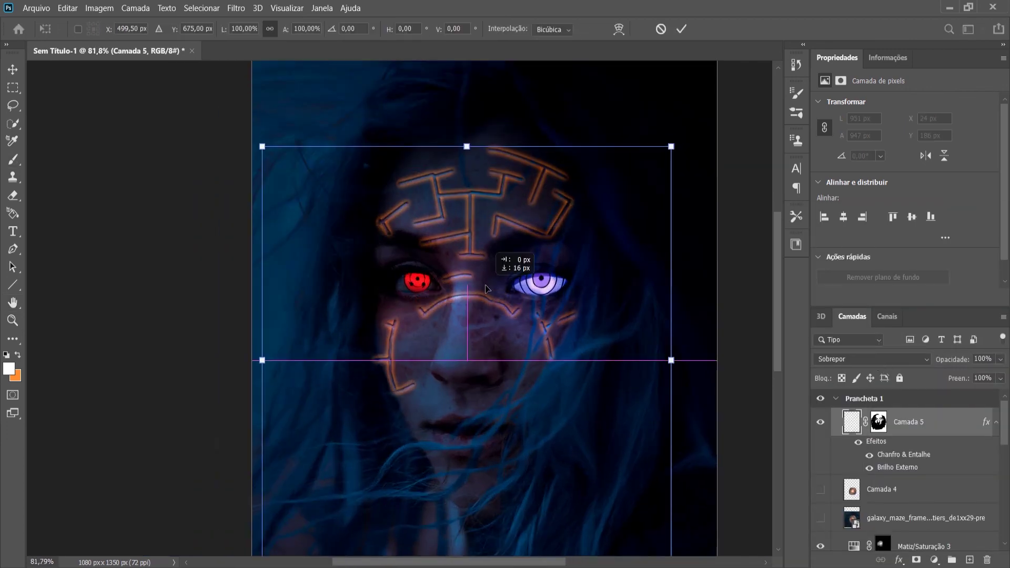
key(Return)
Step: Paint white on the maze layer mask to reveal lines around the lips and chin
click(878, 422)
scroll(446, 274, up, 3)
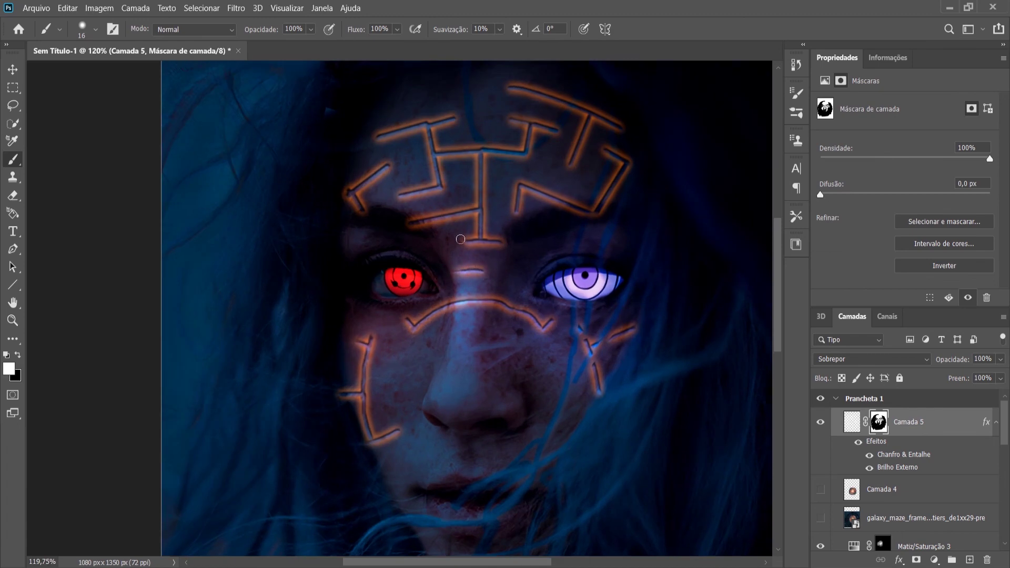
key(x)
scroll(447, 157, up, 2)
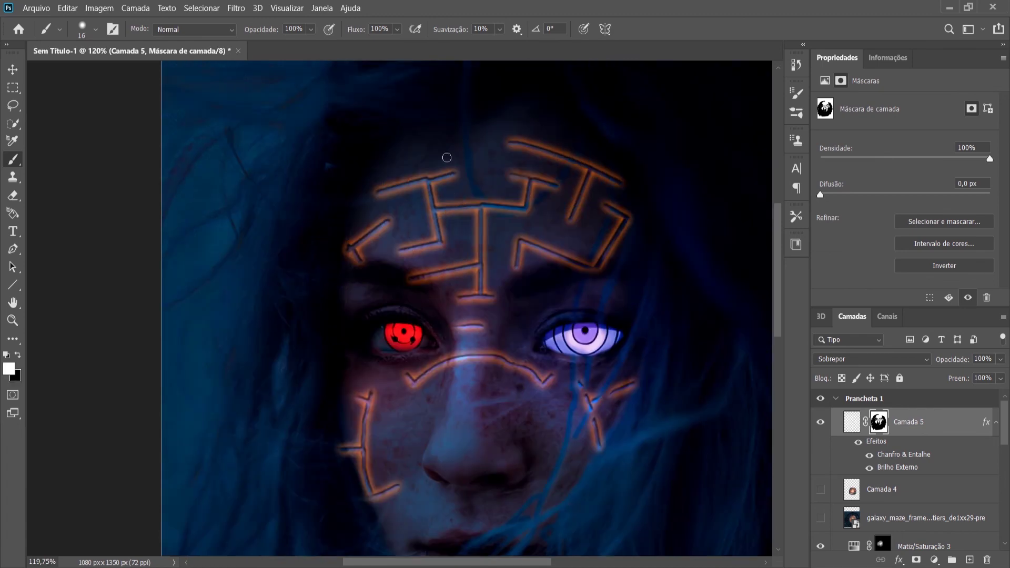
key(x)
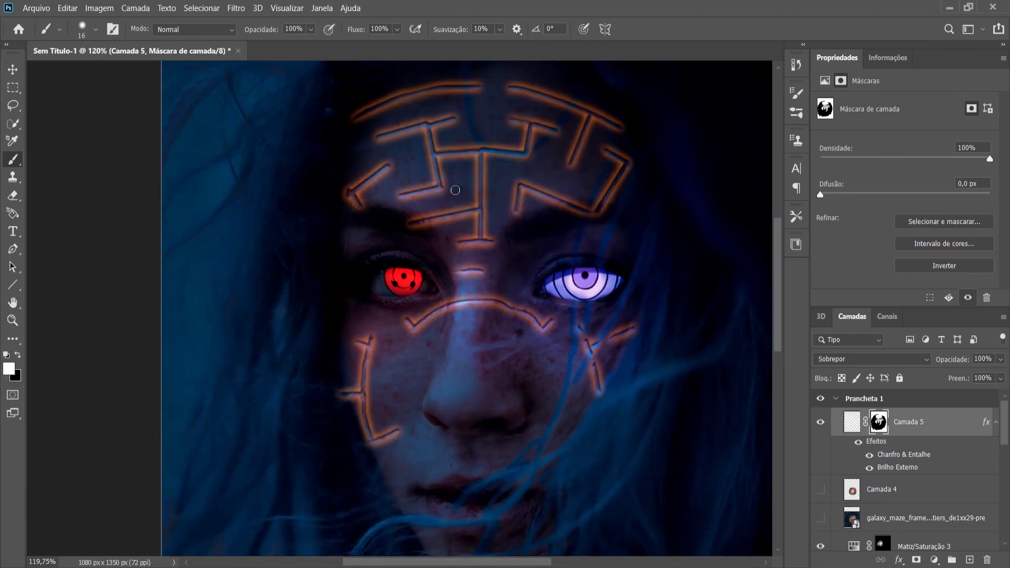
scroll(392, 164, down, 3)
scroll(373, 218, up, 3)
key(x)
scroll(477, 364, down, 2)
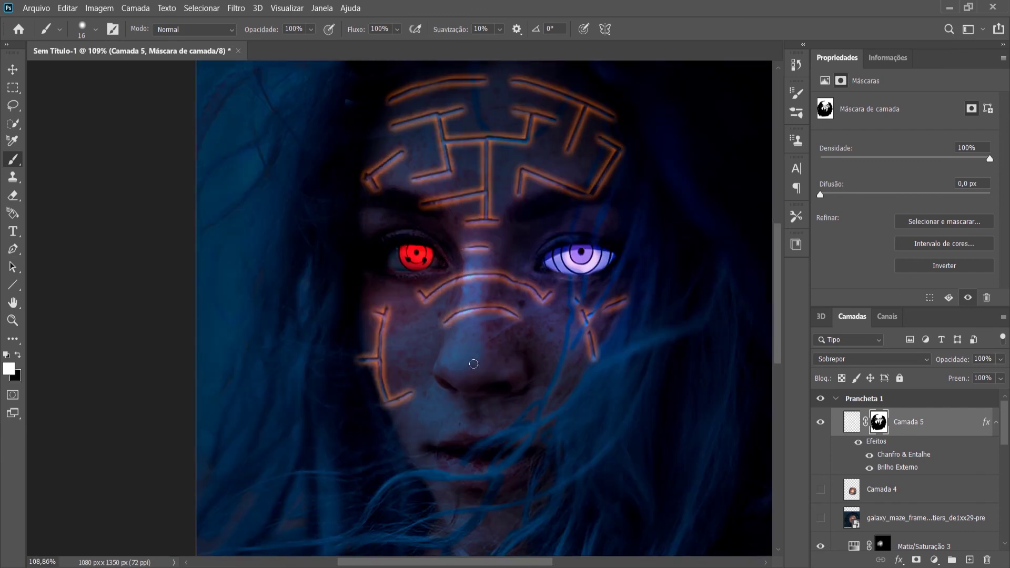
scroll(477, 364, down, 2)
drag(410, 387, 587, 398)
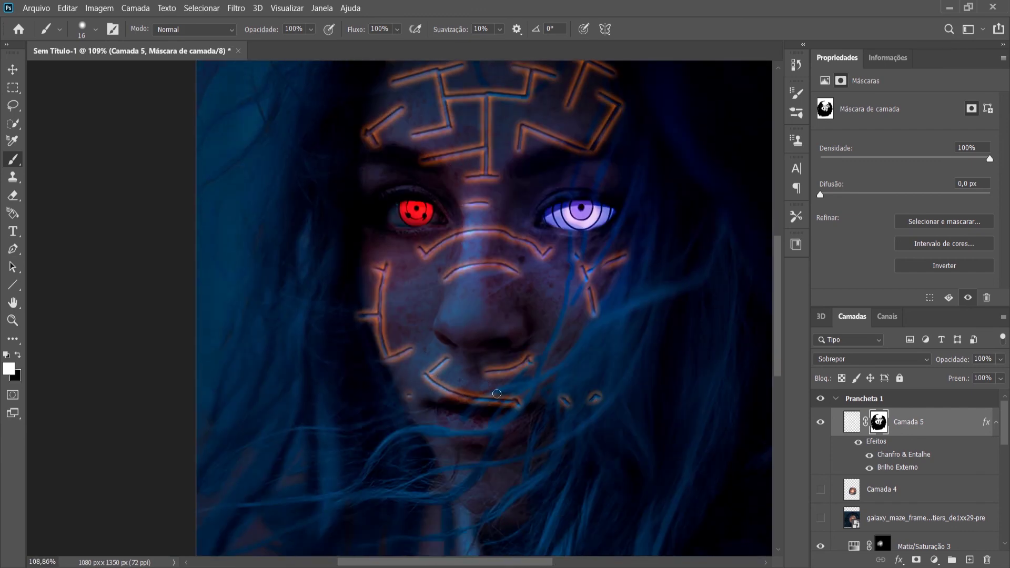
Step: Refine the maze mask with black and white brushing to trim stray lines near lips and cheek
key(x)
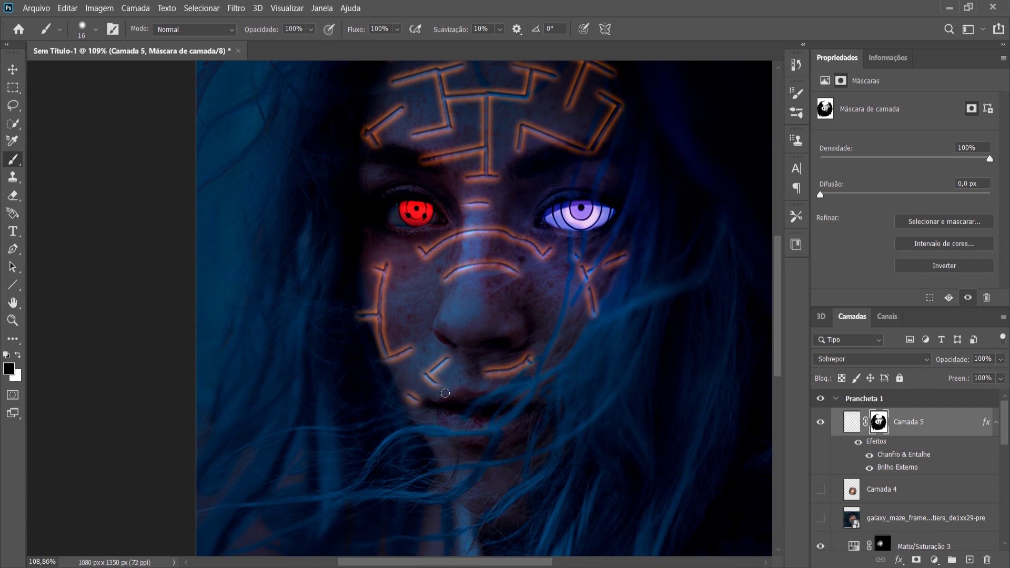
scroll(525, 372, down, 3)
key(x)
scroll(544, 275, up, 3)
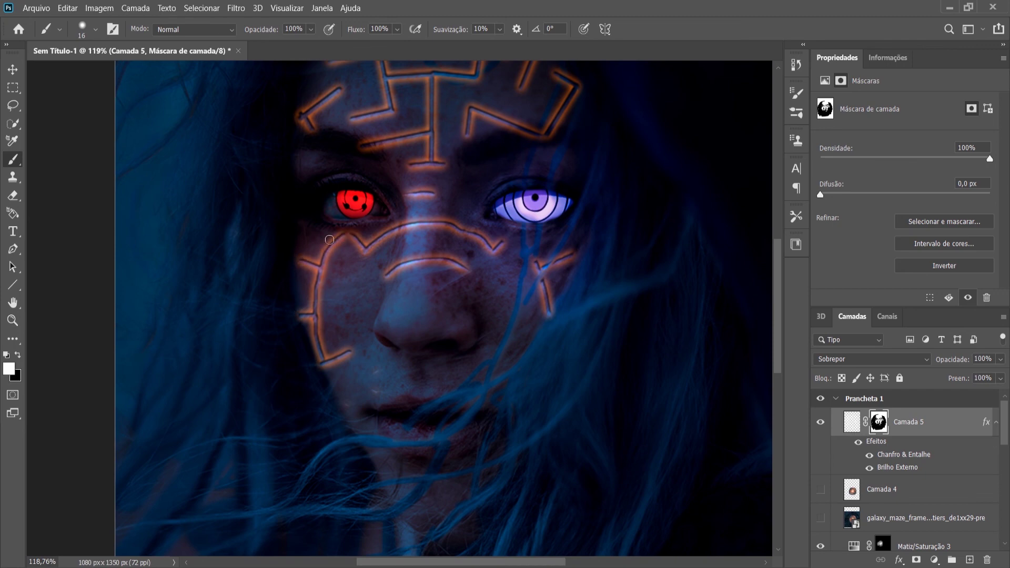
scroll(530, 248, down, 3)
scroll(338, 224, up, 3)
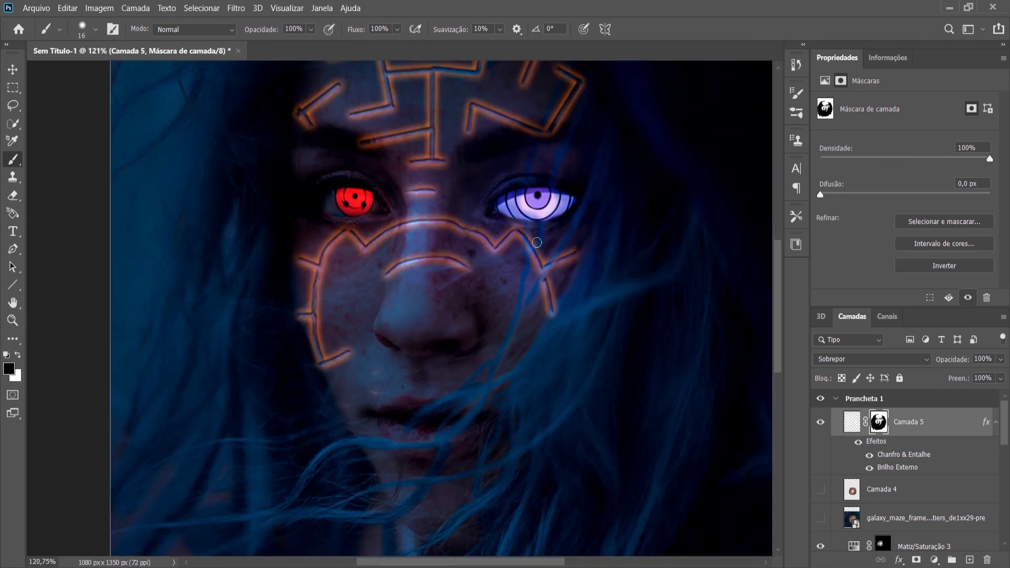
scroll(537, 243, up, 4)
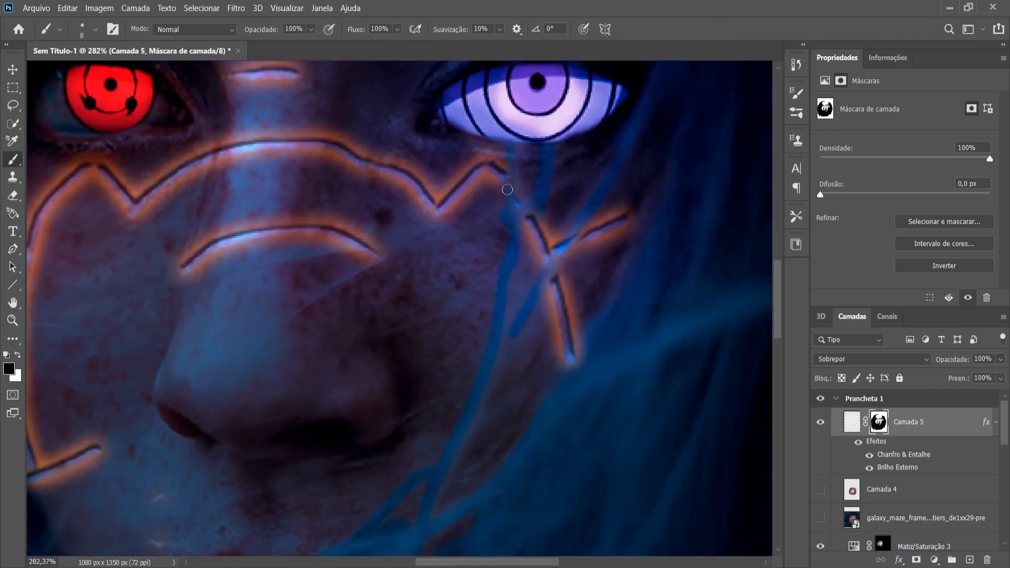
scroll(505, 200, down, 4)
scroll(373, 260, up, 1)
scroll(617, 286, down, 2)
Step: Change the maze lines' Outer Glow colour to dark red #700303
double_click(880, 468)
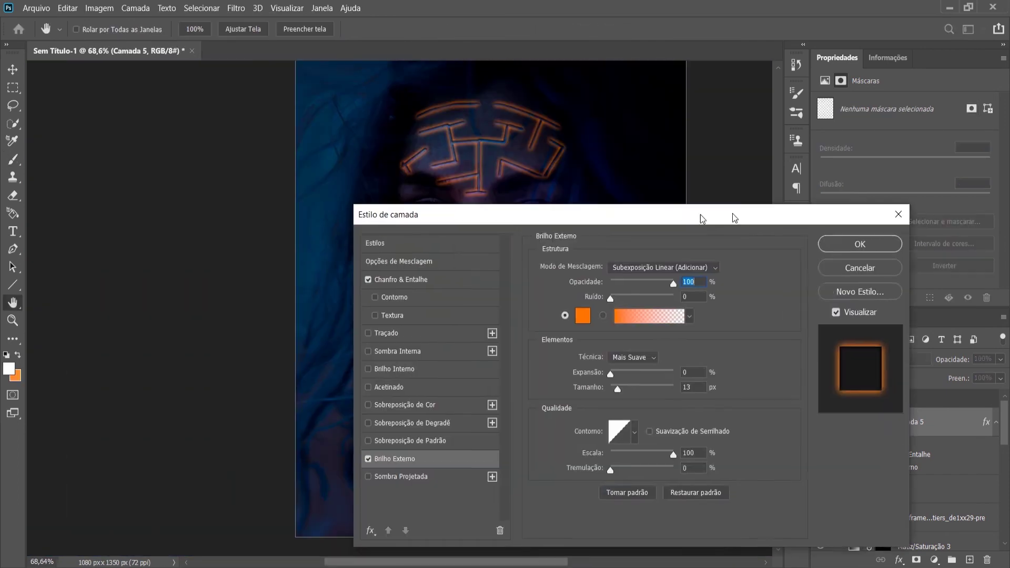
click(548, 318)
click(785, 379)
click(759, 320)
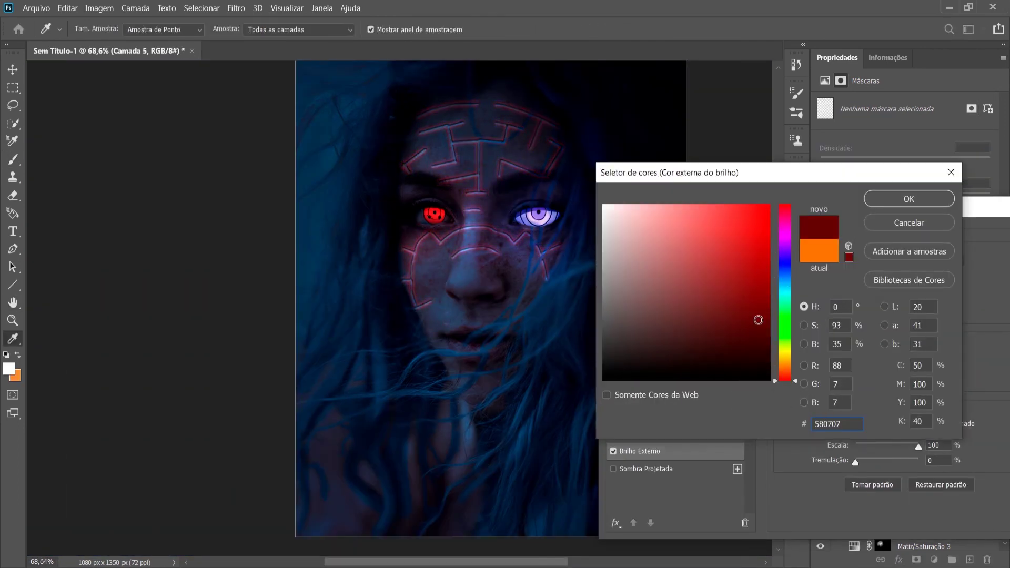
click(768, 340)
mouse_move(785, 368)
mouse_down()
mouse_move(786, 224)
mouse_move(796, 203)
mouse_up()
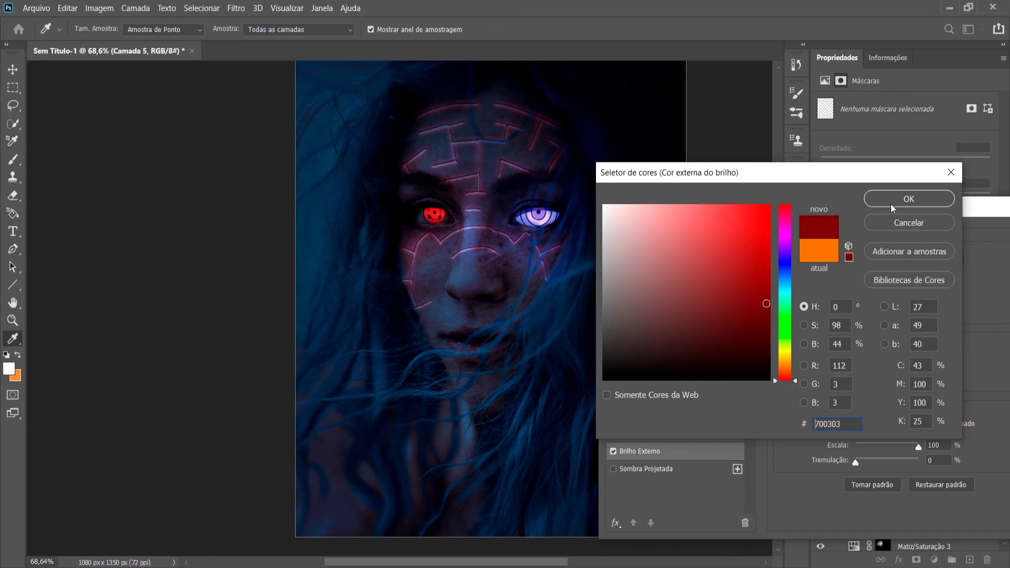
key(Return)
key(Return)
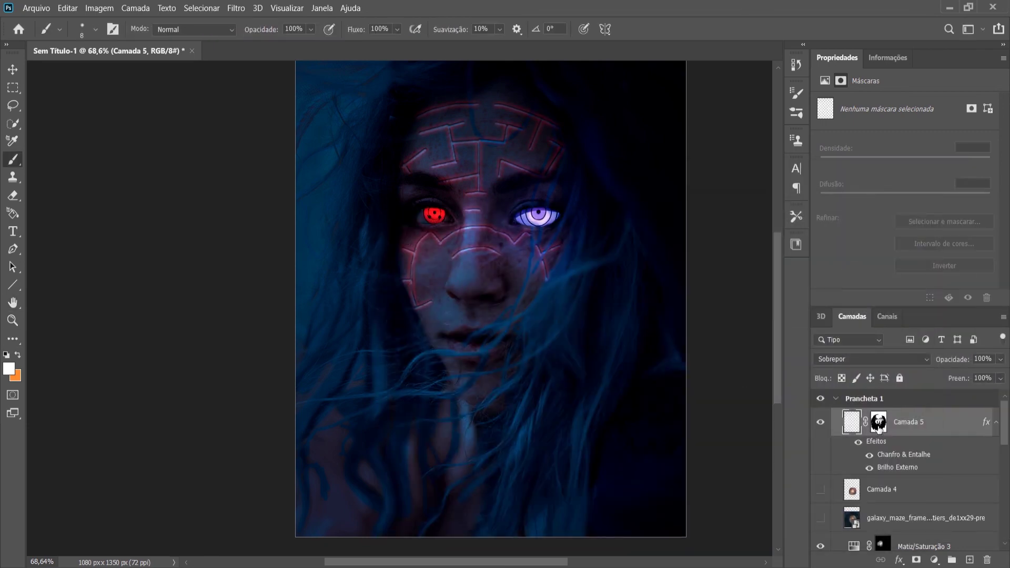
Step: Select the maze layer mask and set the brush to paint black
click(879, 427)
scroll(491, 247, up, 5)
scroll(474, 244, down, 3)
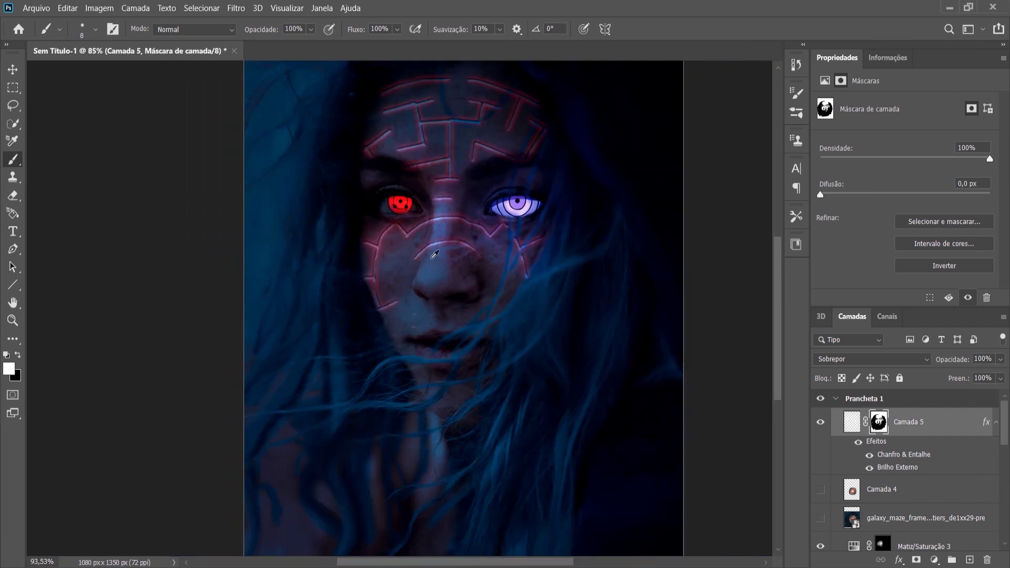
key(x)
scroll(439, 280, down, 5)
scroll(439, 280, left, 3)
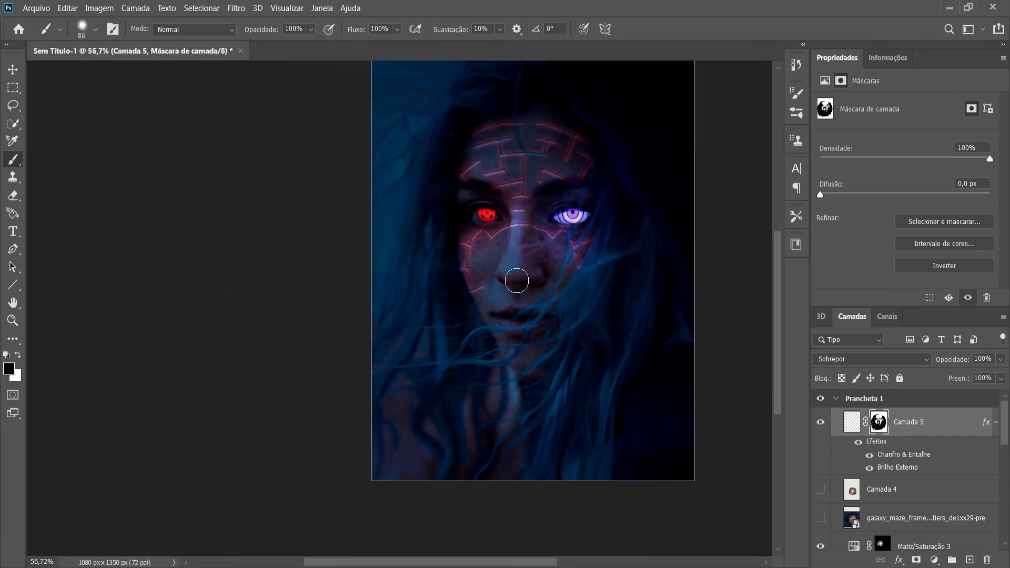
Step: Place PARTICULAs.png from the efeitos folder, scaled to cover the canvas
key(alt+Tab)
double_click(228, 216)
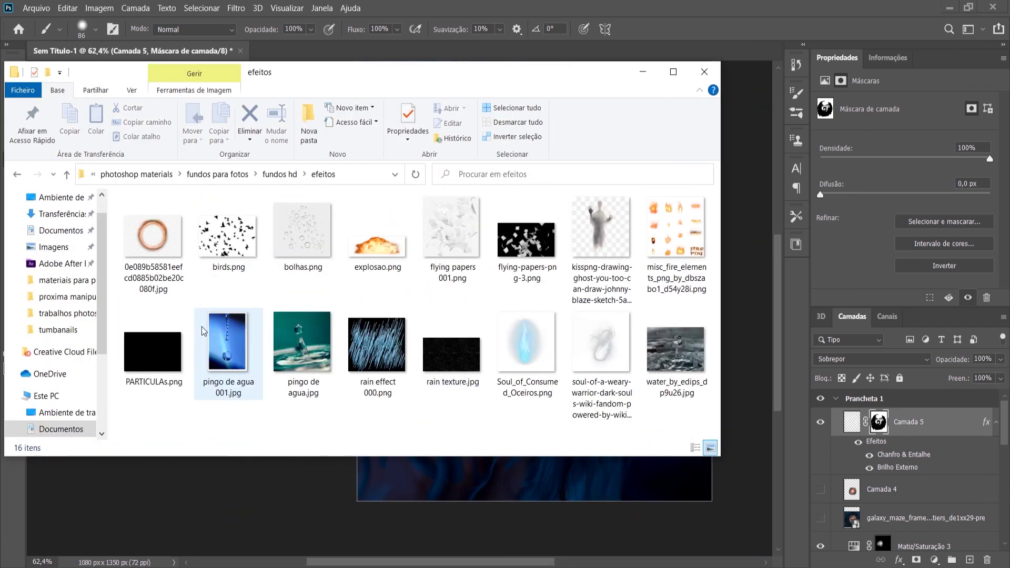
drag(169, 350, 440, 368)
drag(575, 451, 789, 500)
key(Return)
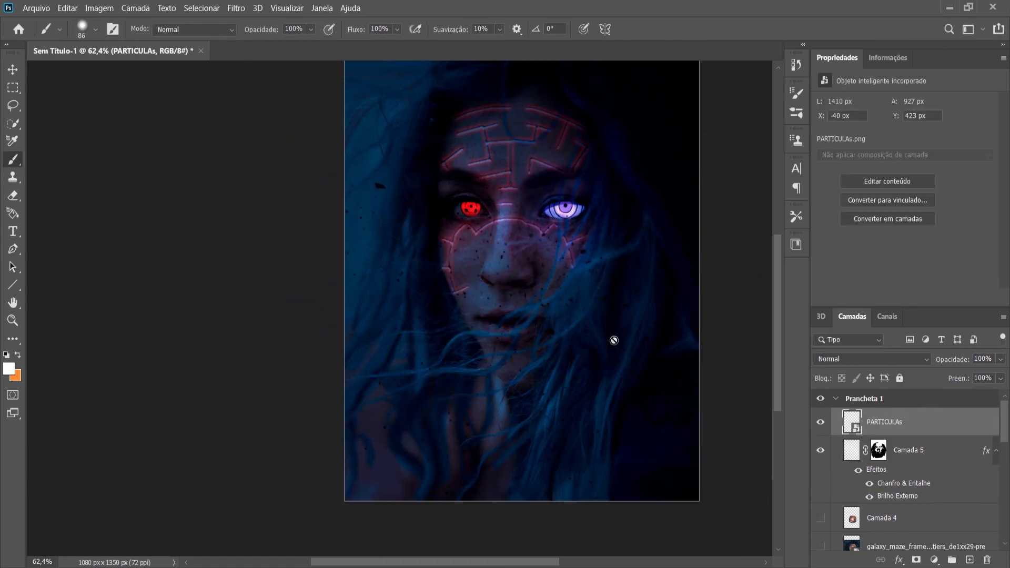